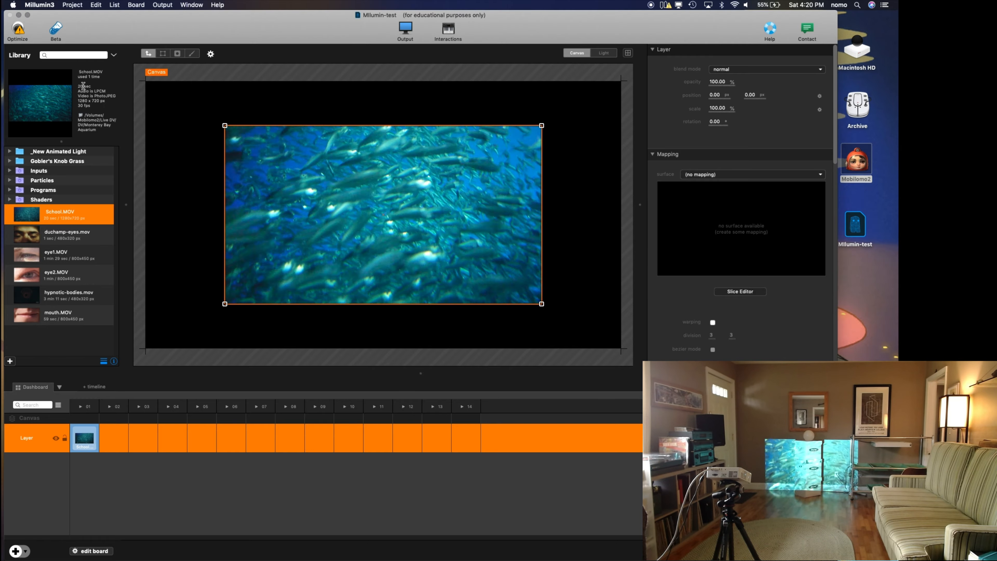
Step: Widen the library, scale the School.MOV layer to about 49.9%, move it to the canvas's upper-left area and straighten it to about -0.10°
drag(130, 205, 184, 212)
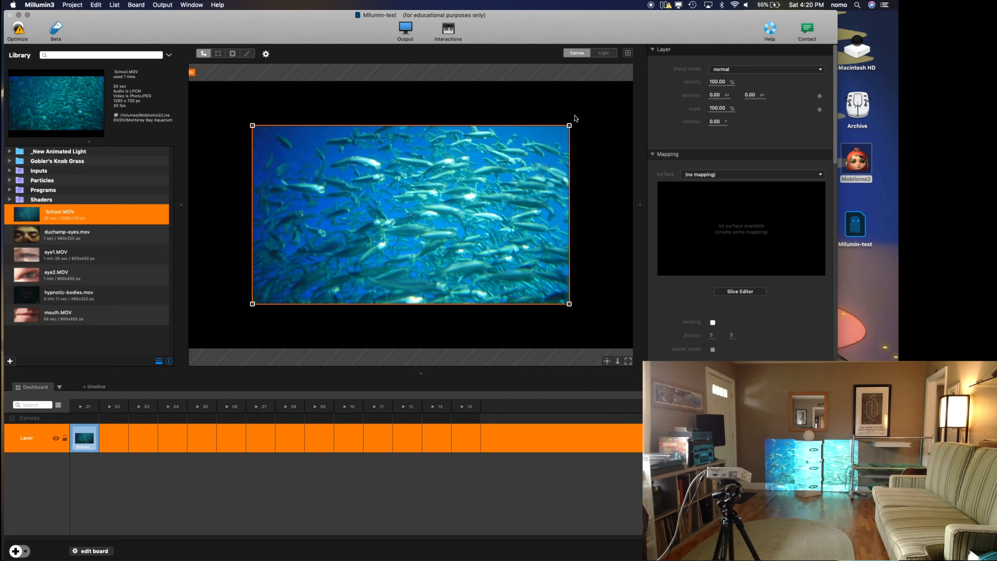
drag(570, 126, 528, 149)
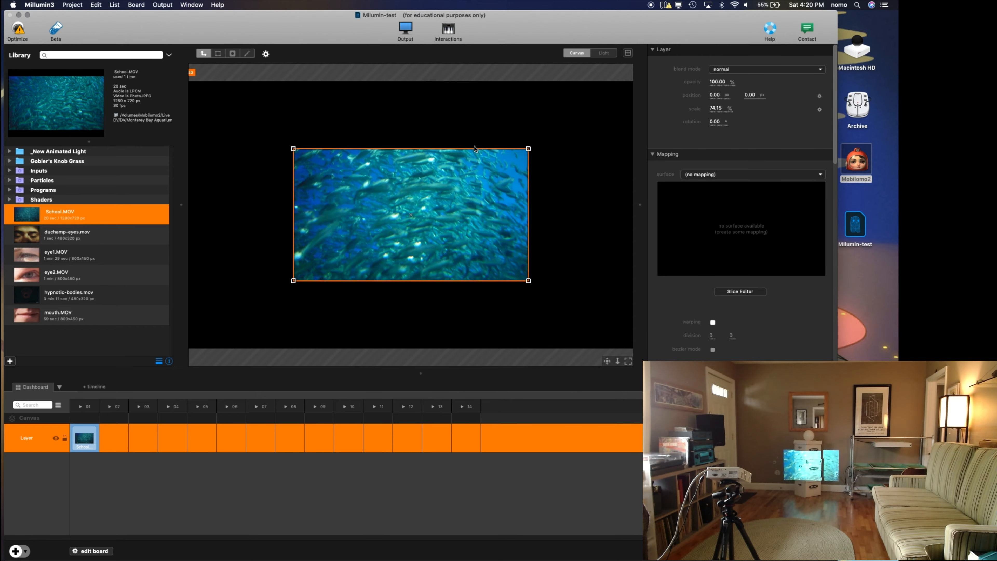
drag(412, 181, 360, 144)
mouse_move(482, 248)
mouse_down()
mouse_move(457, 278)
mouse_move(481, 235)
mouse_move(471, 241)
mouse_up()
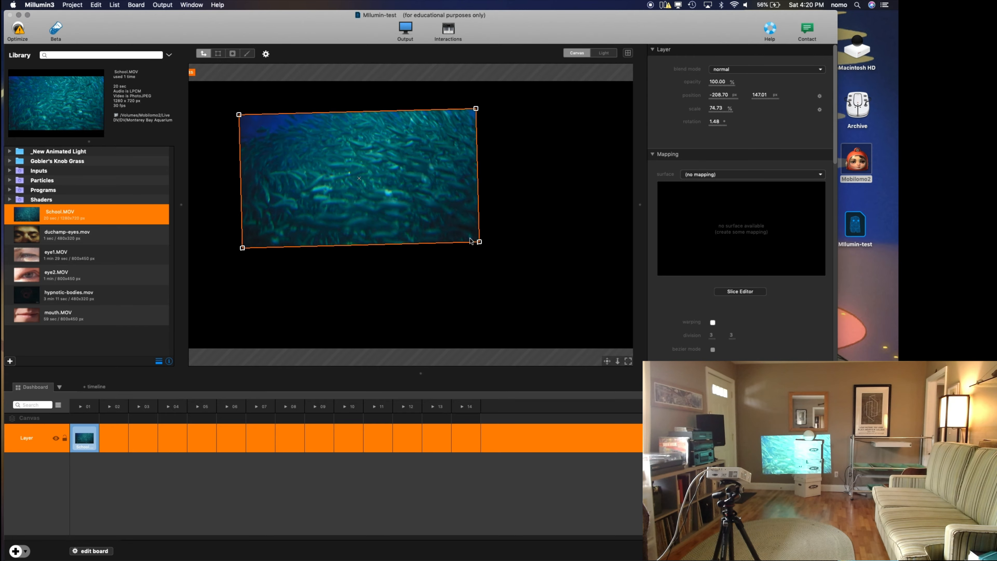
mouse_move(412, 207)
mouse_down()
mouse_move(425, 248)
mouse_move(425, 217)
mouse_up()
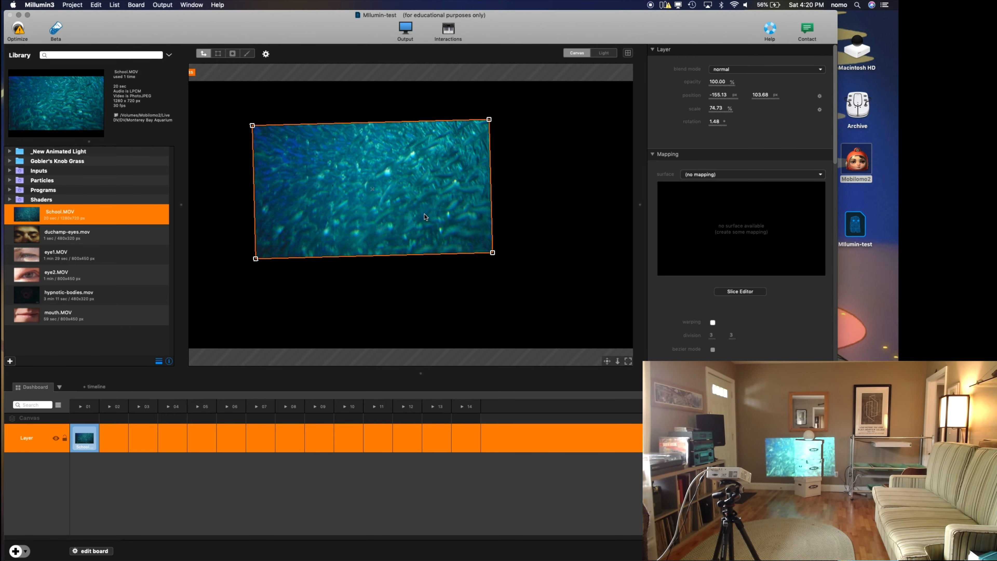
drag(492, 253, 452, 232)
drag(400, 191, 297, 152)
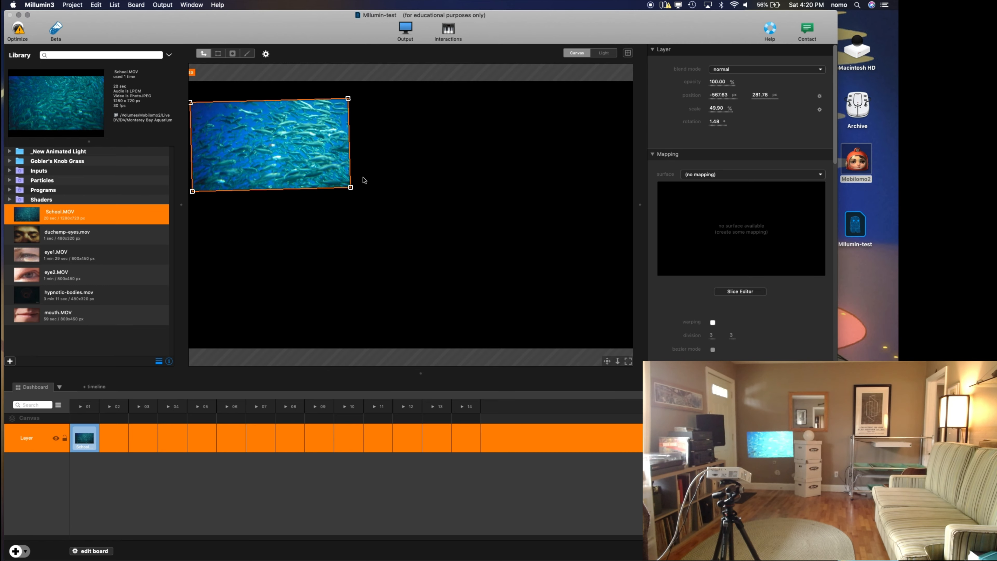
drag(358, 189, 356, 191)
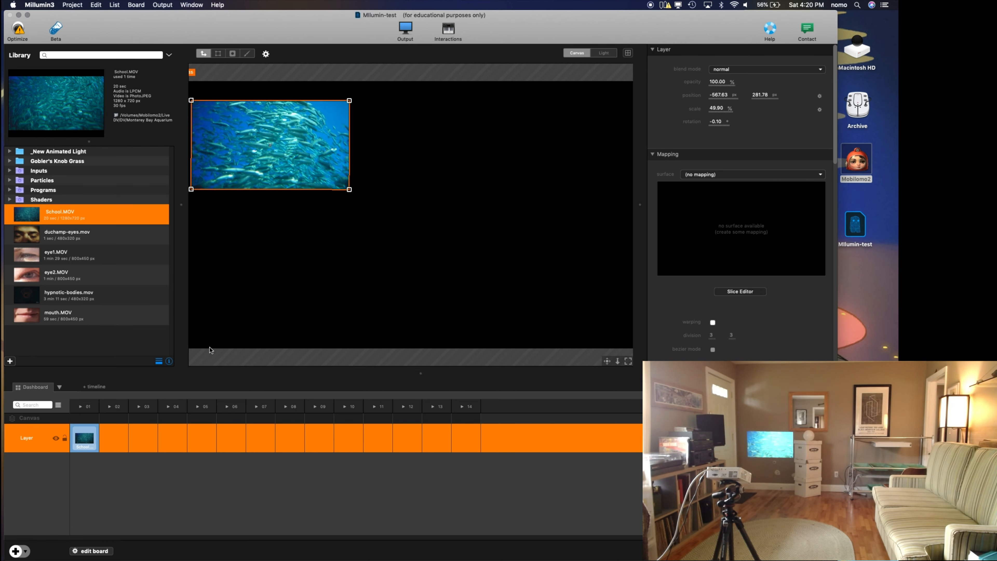
Step: Add a second layer, place duchamp-eyes.mov in its column 01 and position the video just below the fish video
click(15, 551)
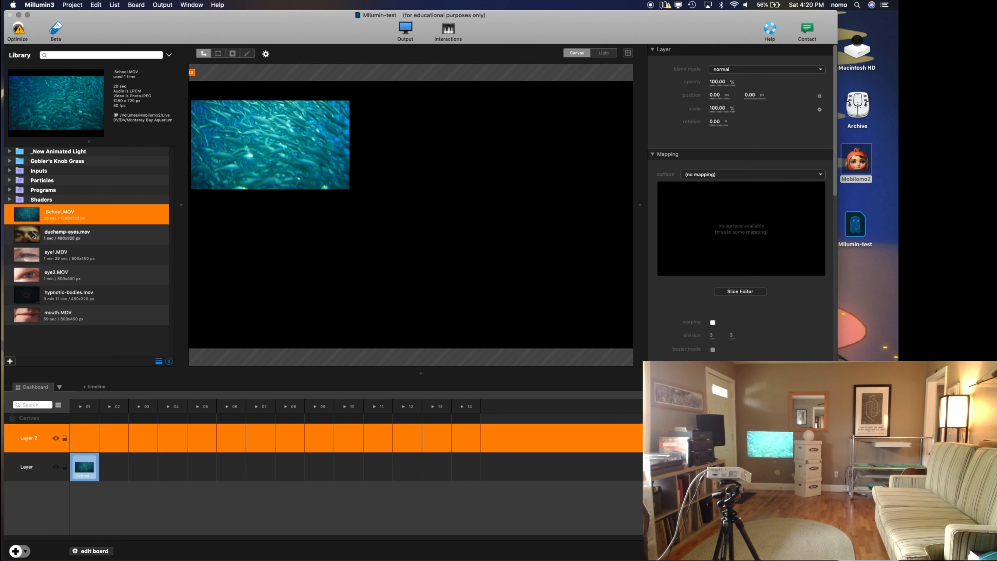
click(24, 238)
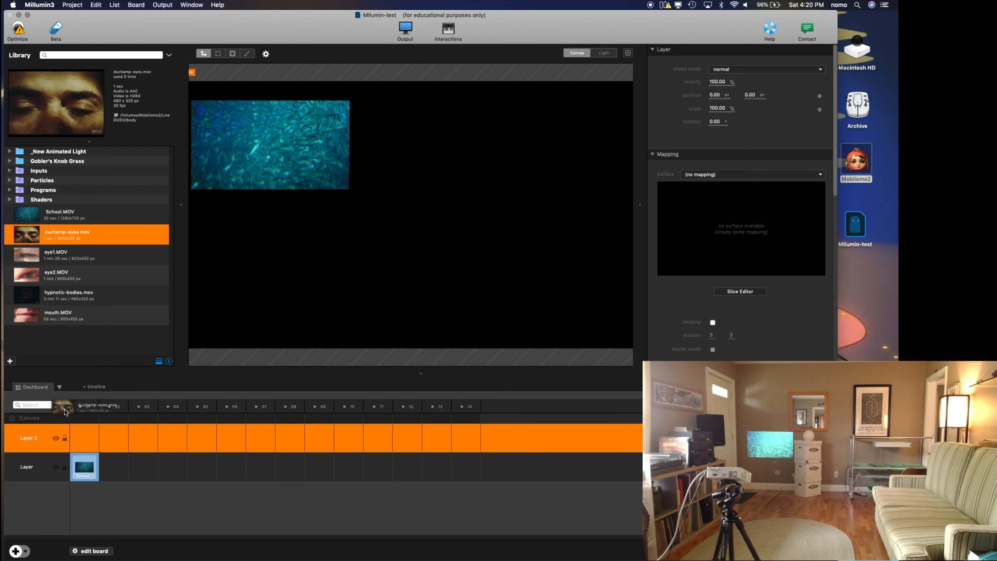
click(77, 435)
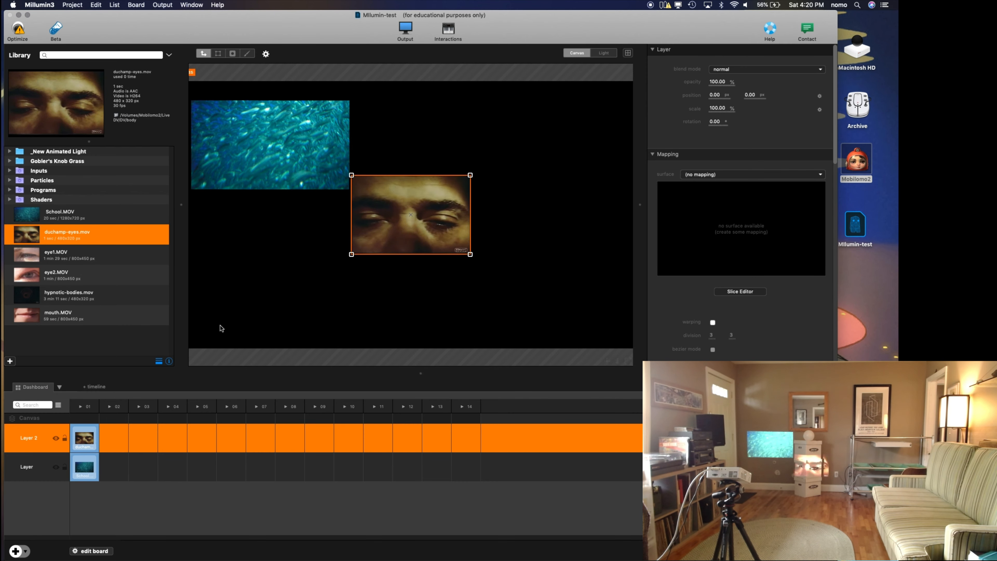
drag(430, 227, 286, 243)
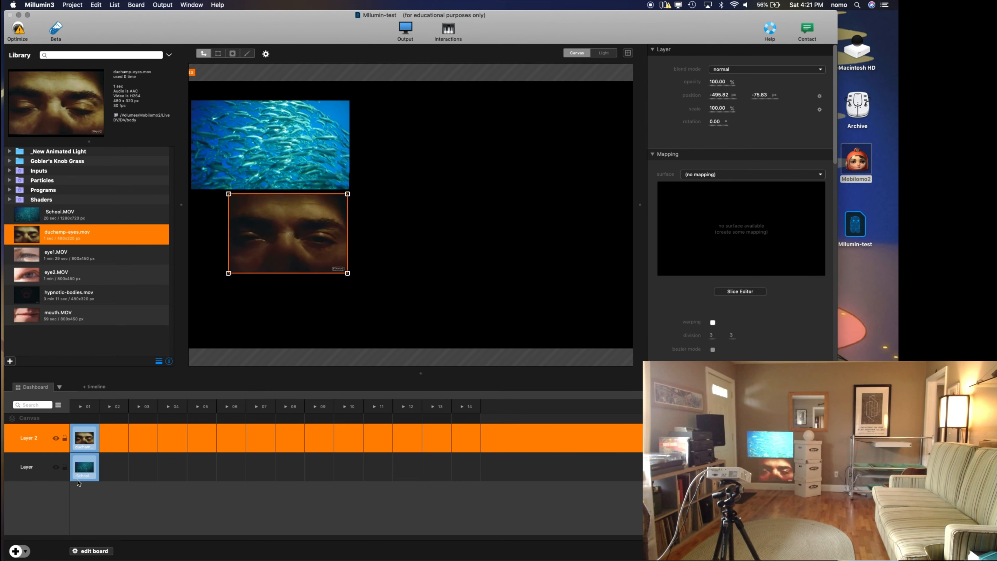
Step: Add two more layers, place eye2.MOV in Layer 3's column 01 and fit it at about 69% scale in the canvas's upper-right area
click(15, 551)
click(15, 551)
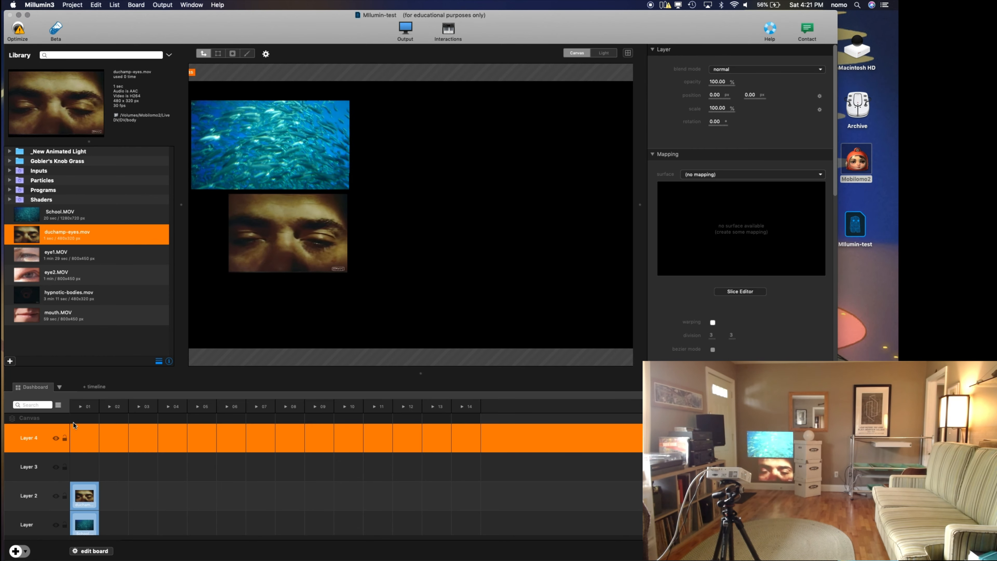
click(25, 274)
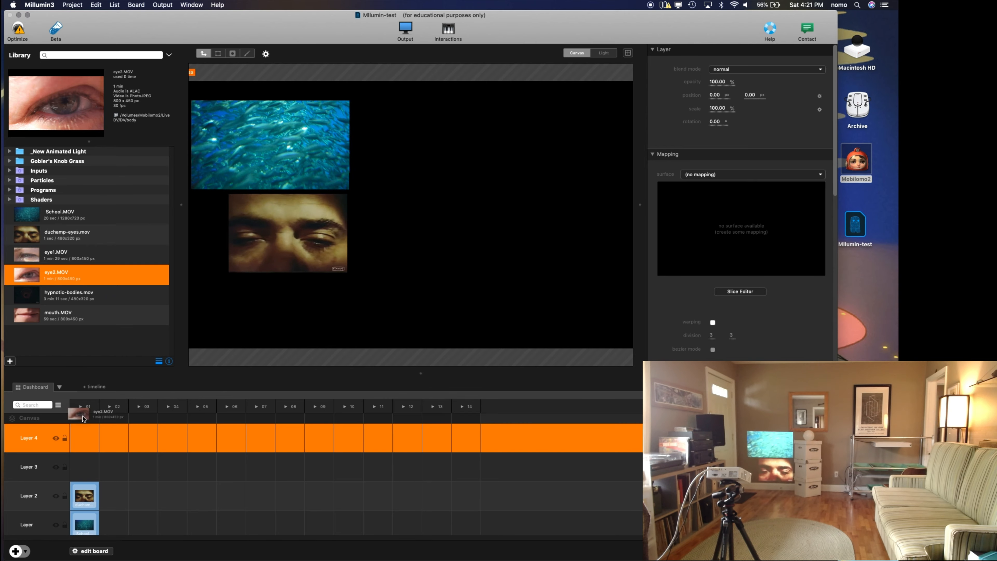
drag(88, 477, 87, 475)
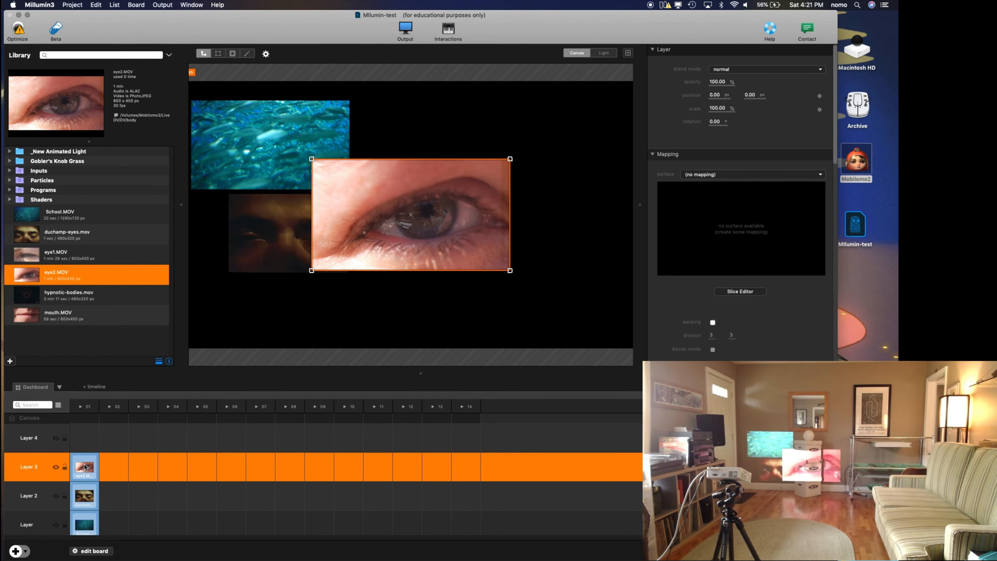
drag(391, 230, 514, 172)
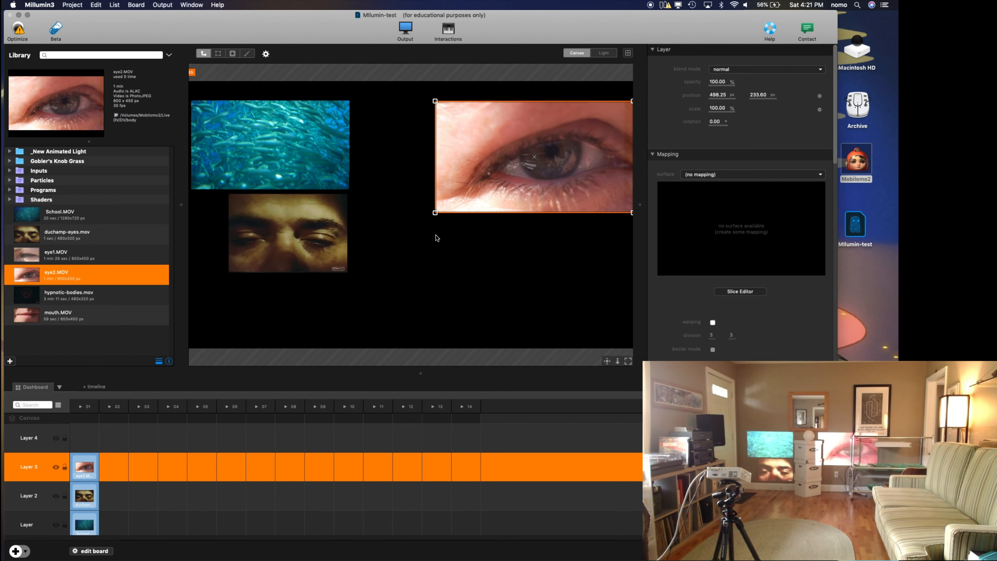
drag(435, 214, 465, 195)
drag(530, 163, 549, 150)
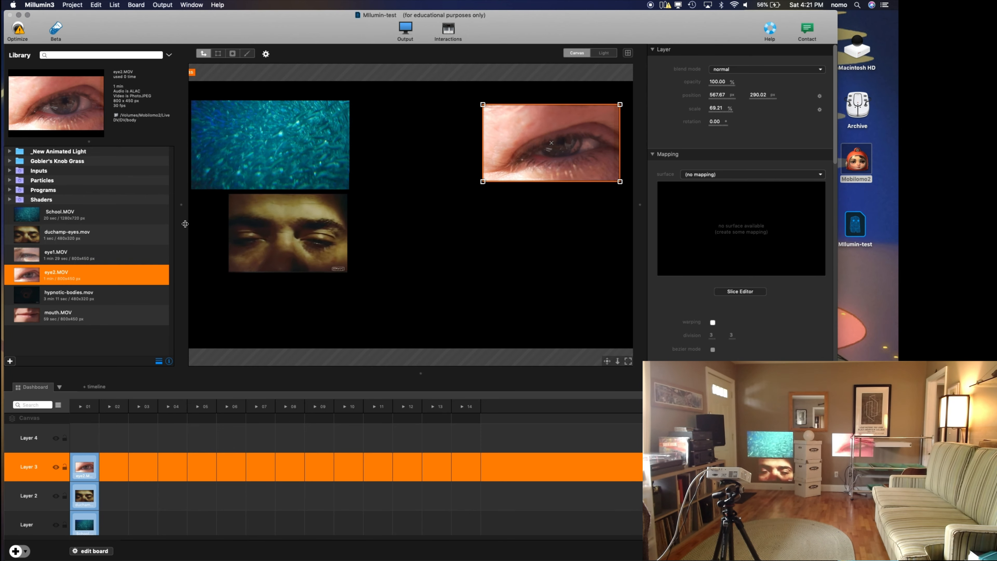
Step: Place hypnotic-bodies.mov in Layer 4's column 01 and position it below the eye video at about 113.5% scale
click(34, 215)
click(27, 259)
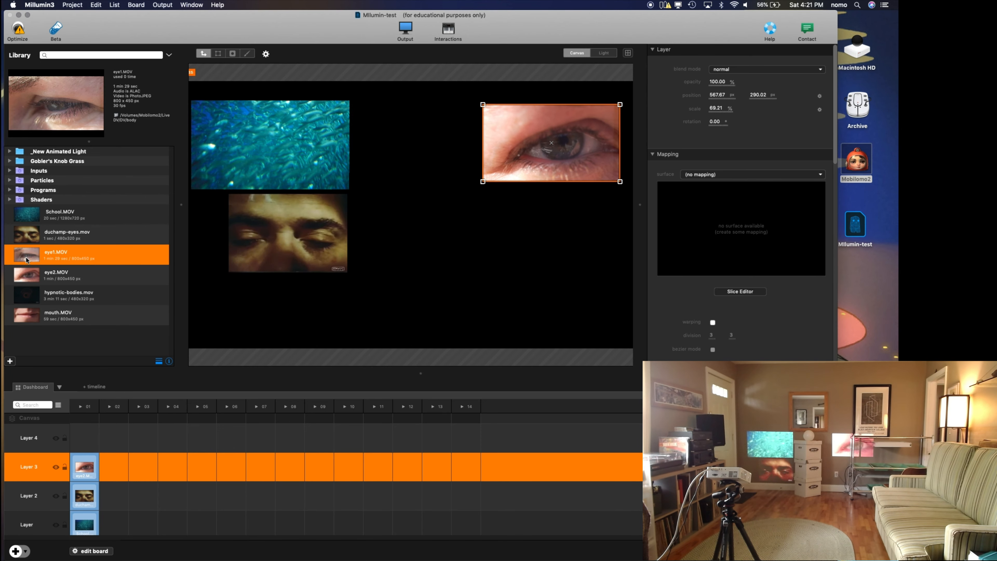
click(27, 300)
drag(66, 426, 84, 437)
drag(413, 222, 551, 238)
drag(492, 272, 484, 276)
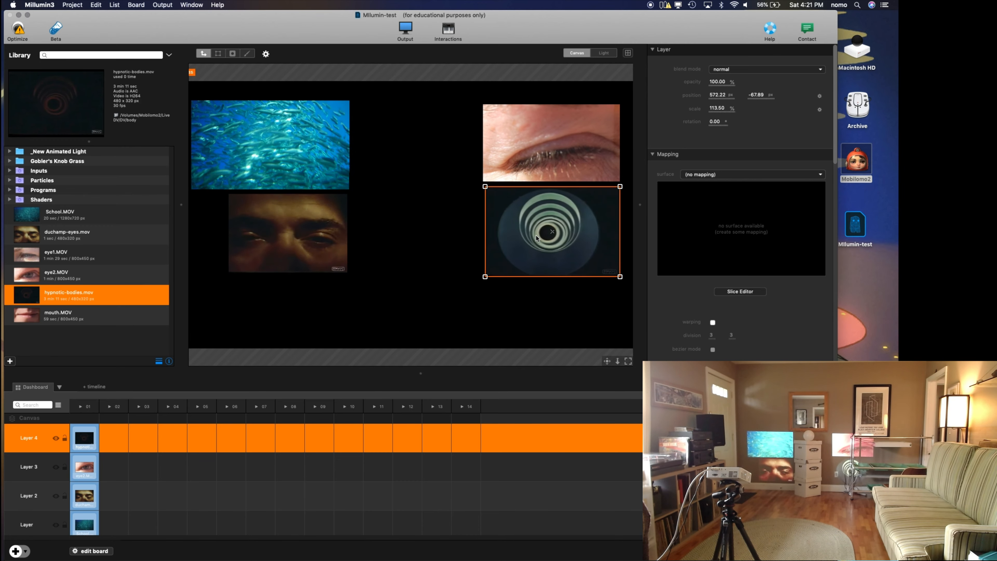
Step: Select the face, fish and eye videos in turn on the canvas to check which layer each belongs to
click(329, 234)
click(323, 171)
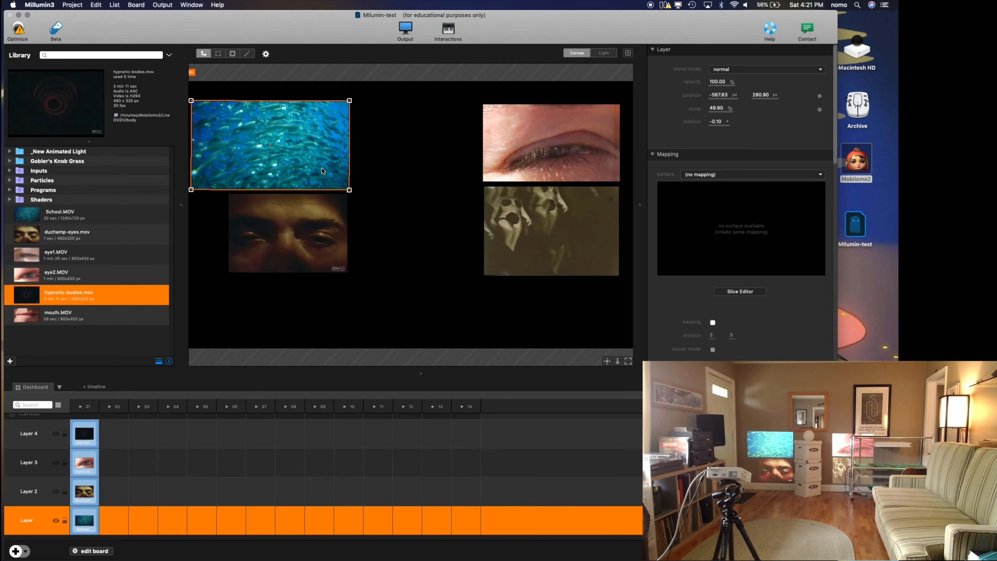
click(534, 160)
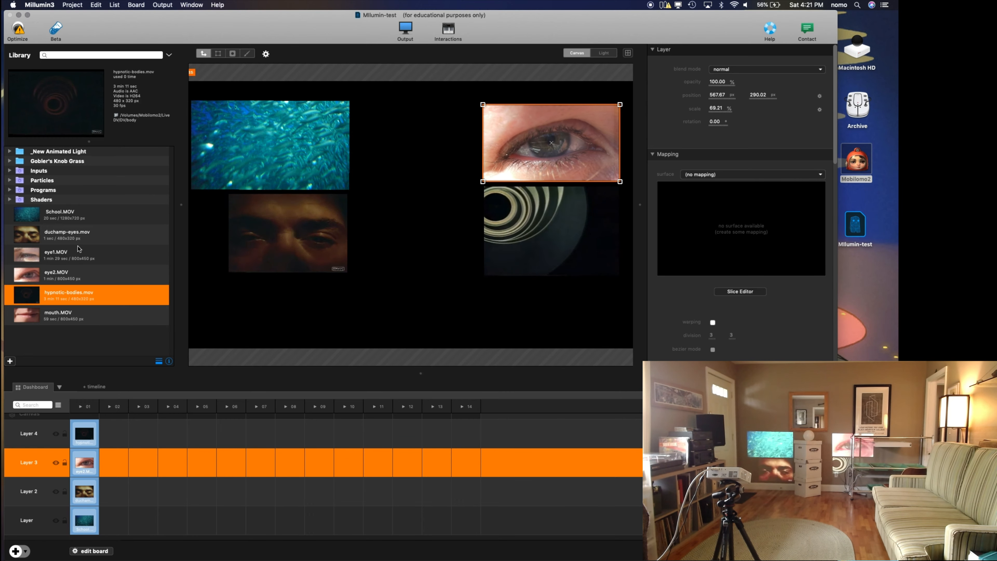
Step: Fill column 02 with the Gobler's Knob Grass clips: P1060679 on Layer 4, P1060682 on Layer 3, P1060683 on Layer 2, P1060684 on Layer
click(10, 161)
drag(44, 181, 113, 465)
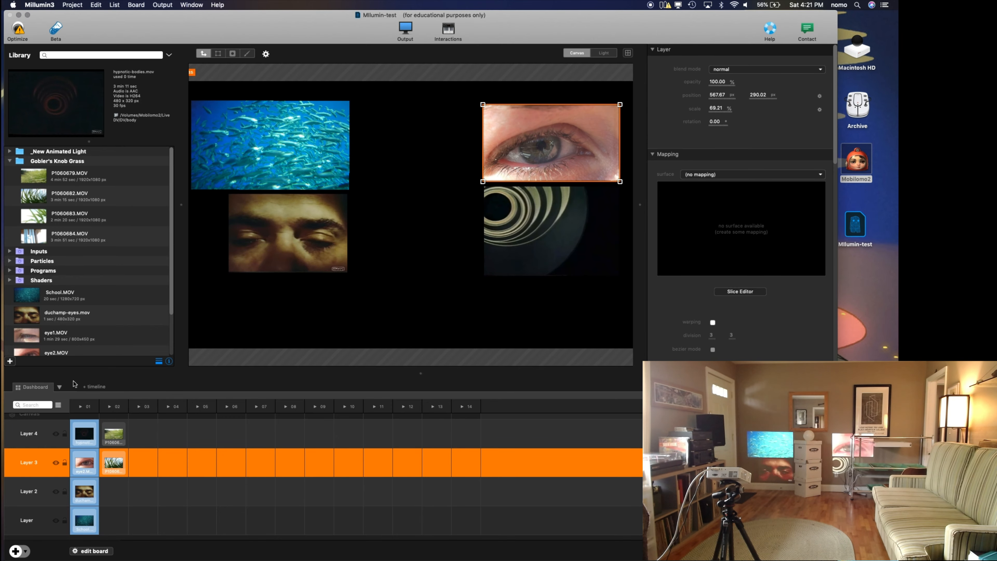
drag(38, 215, 112, 490)
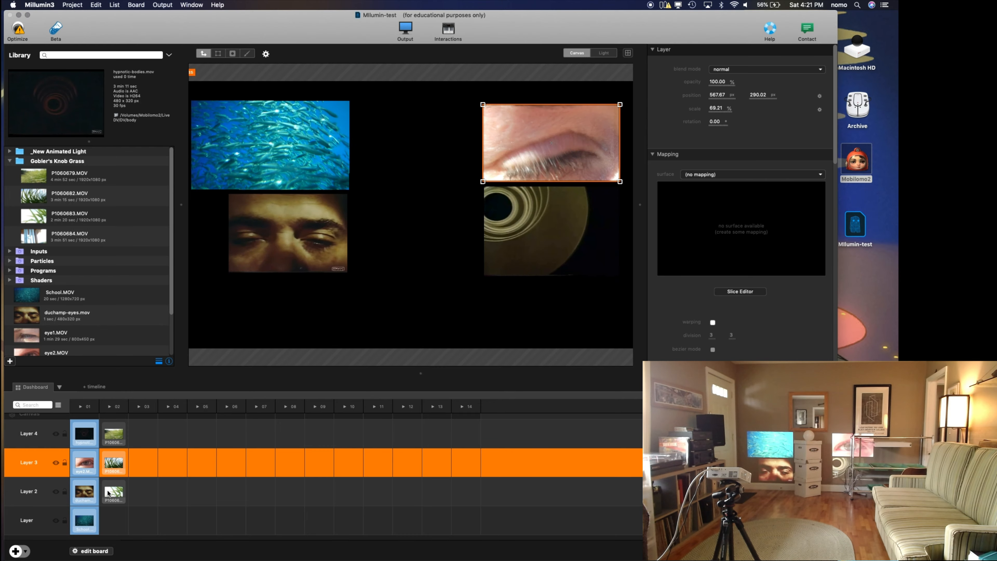
drag(35, 236, 114, 520)
Step: Launch column 02, scale Layer 3's clip to about 27.8% and shrink Layer 4's clip to fit just below it
click(111, 407)
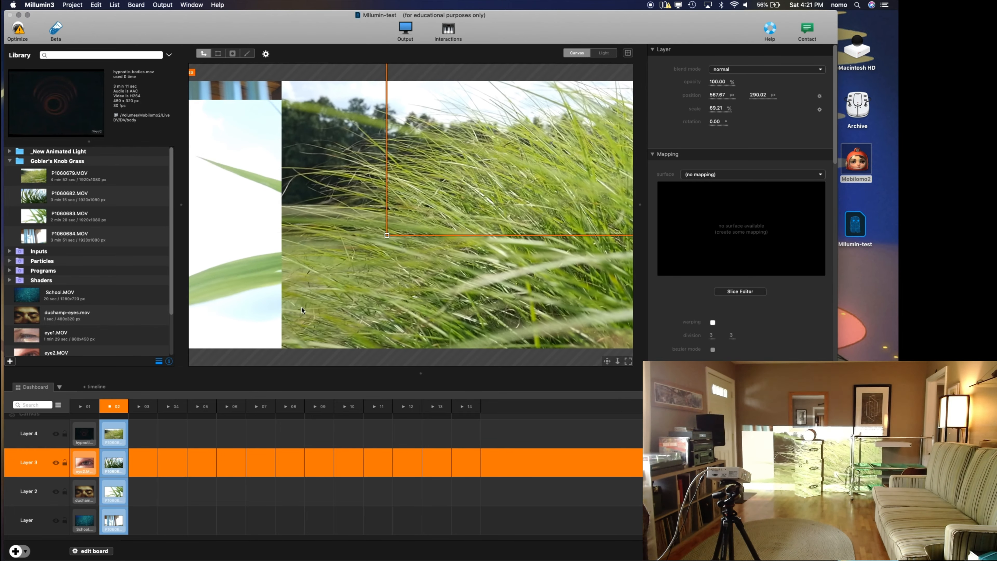
drag(387, 235, 506, 151)
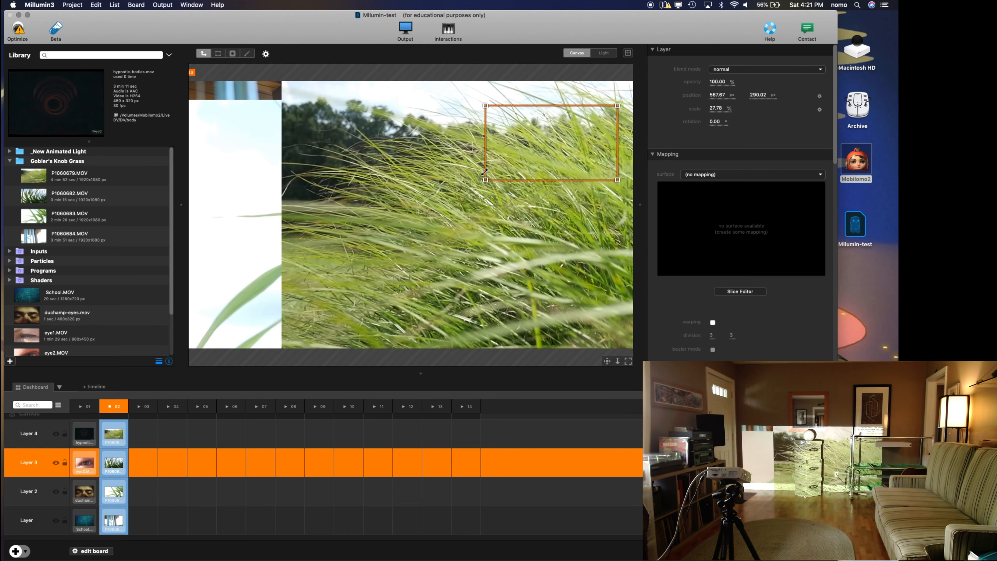
click(364, 261)
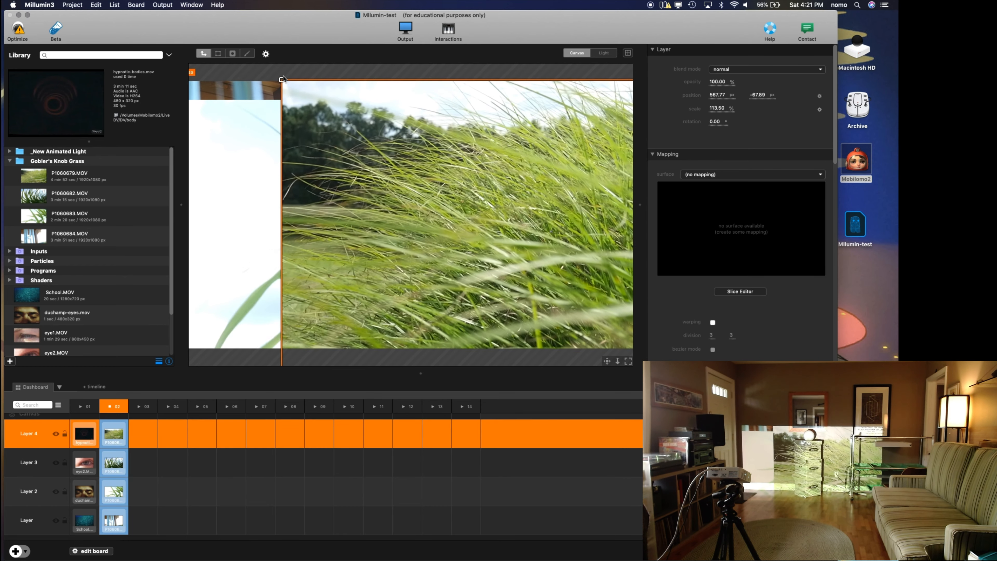
drag(282, 106, 487, 227)
Step: Scale Layer 2's clip to about 33.4% and move it lower, and fit the bottommost layer's clip above it at about 29.2% scale
click(436, 195)
drag(526, 101, 369, 222)
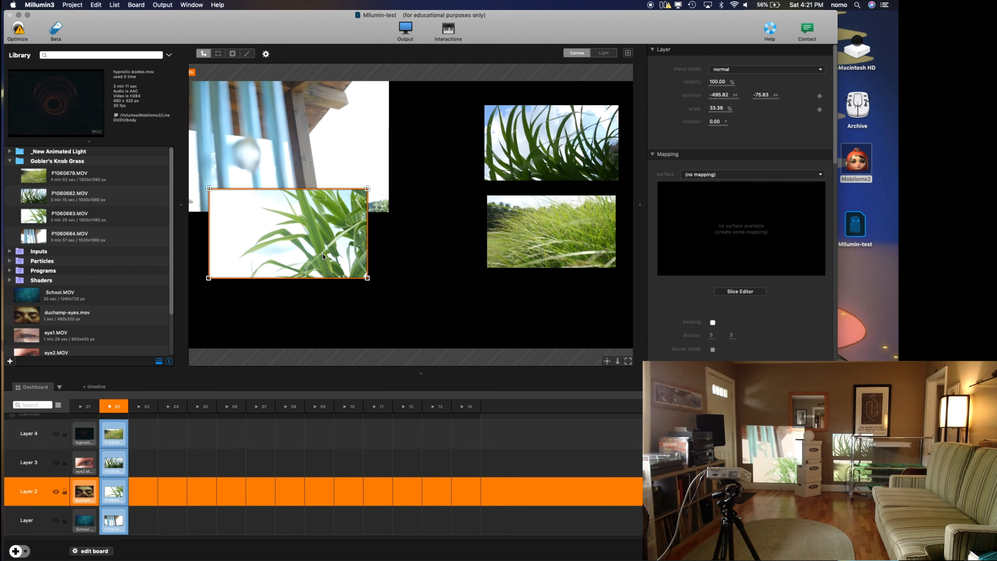
drag(323, 254, 327, 294)
click(370, 209)
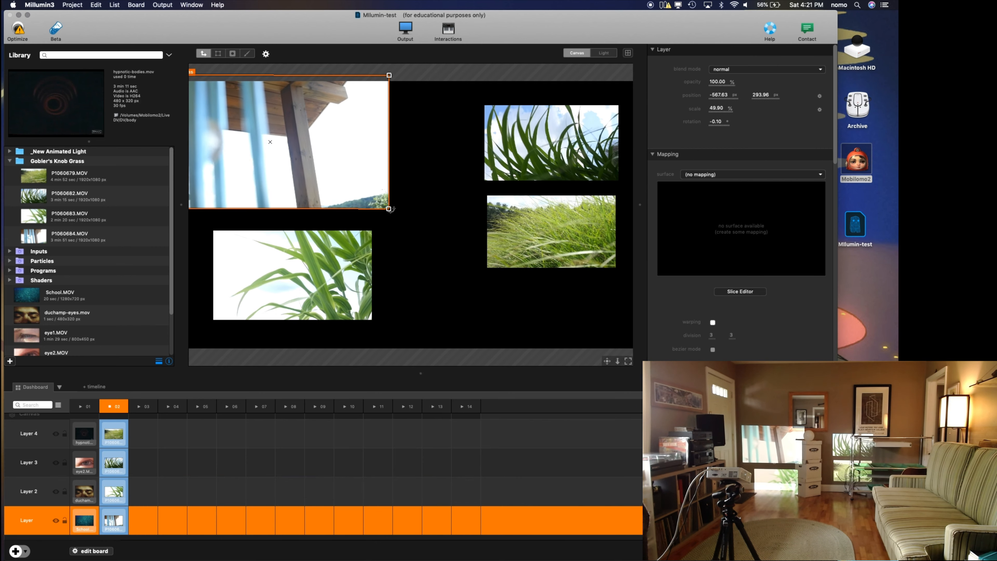
drag(389, 209, 317, 158)
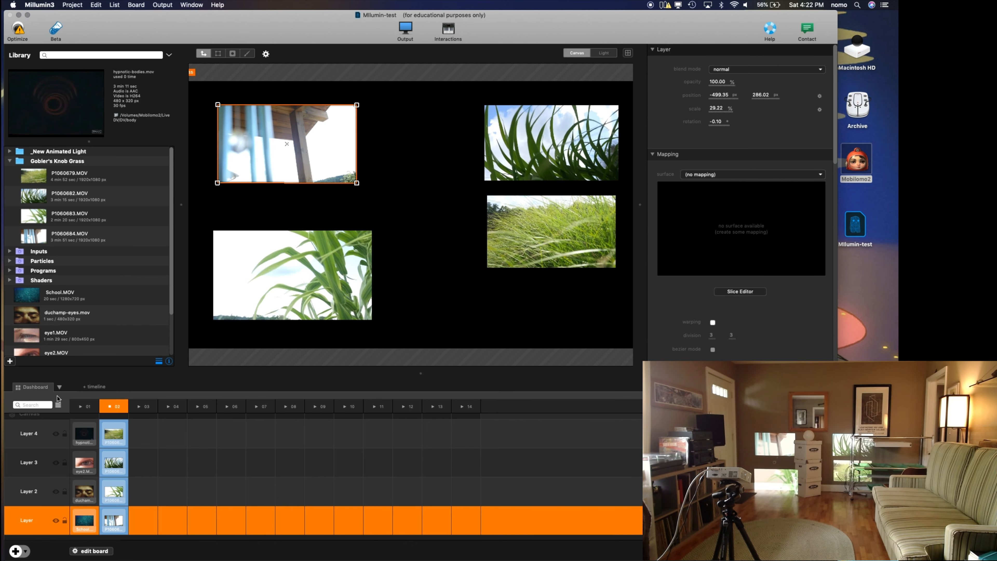
Step: Launch columns 01 and 02 alternately to compare how their clips appear in the shared layer positions
click(80, 406)
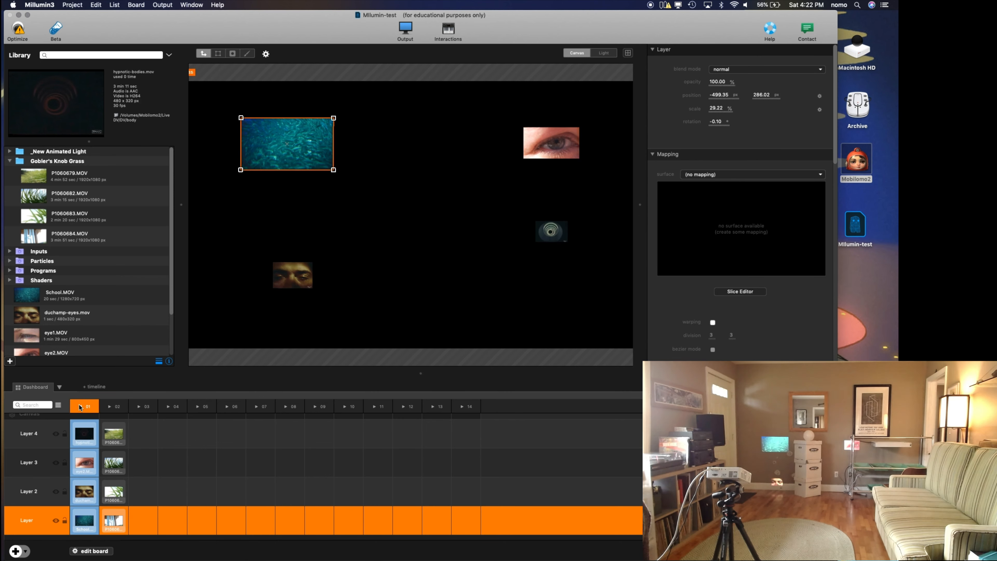
click(113, 408)
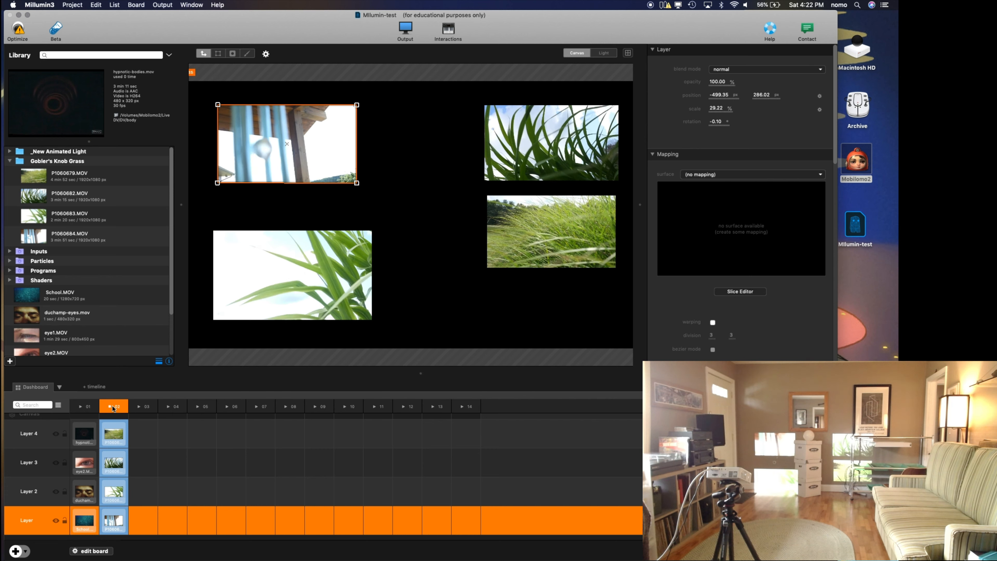
click(87, 408)
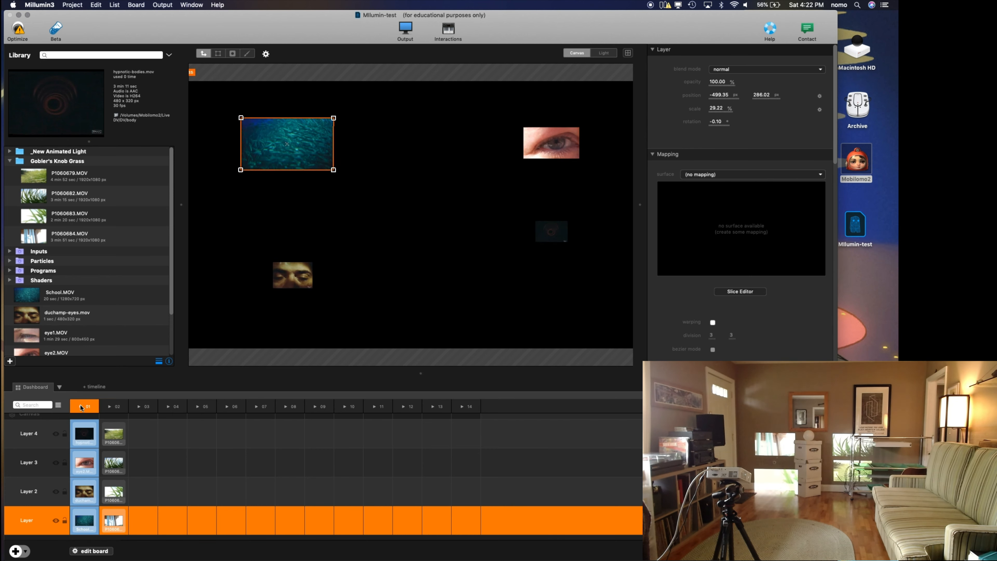
click(57, 406)
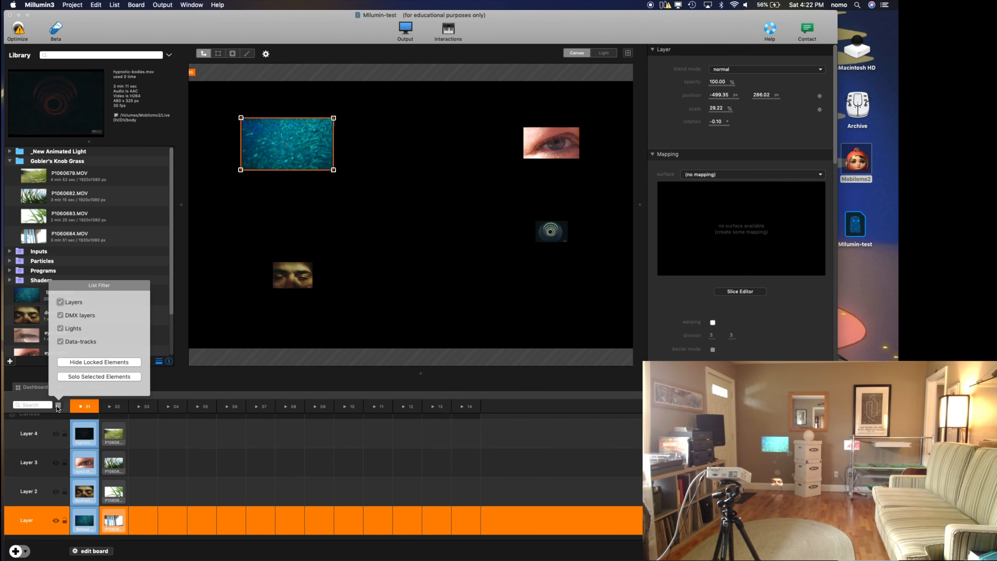
click(58, 406)
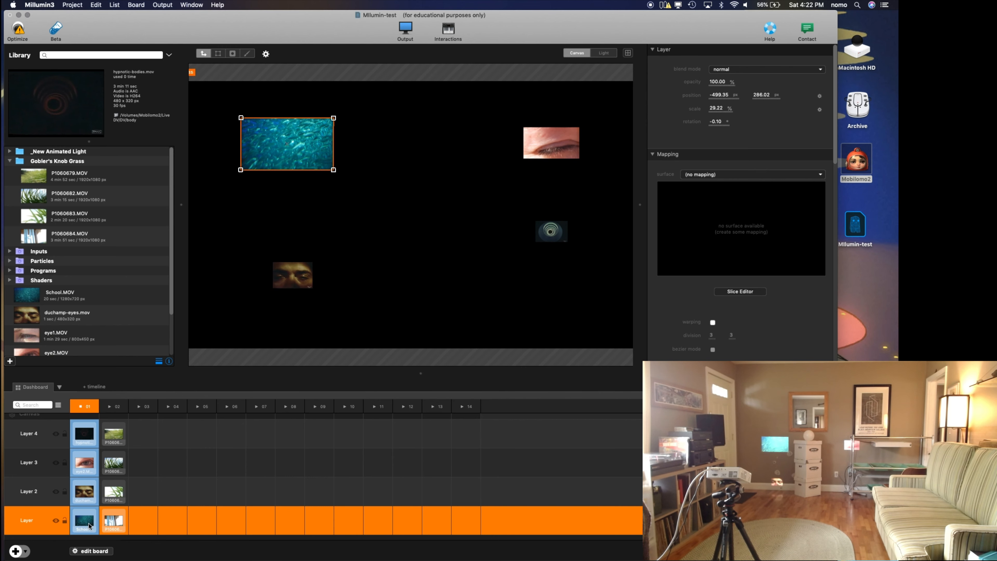
Step: Give column 02 a smooth transition with a 3-second duration, and launch it from column 01 to preview the change
click(92, 551)
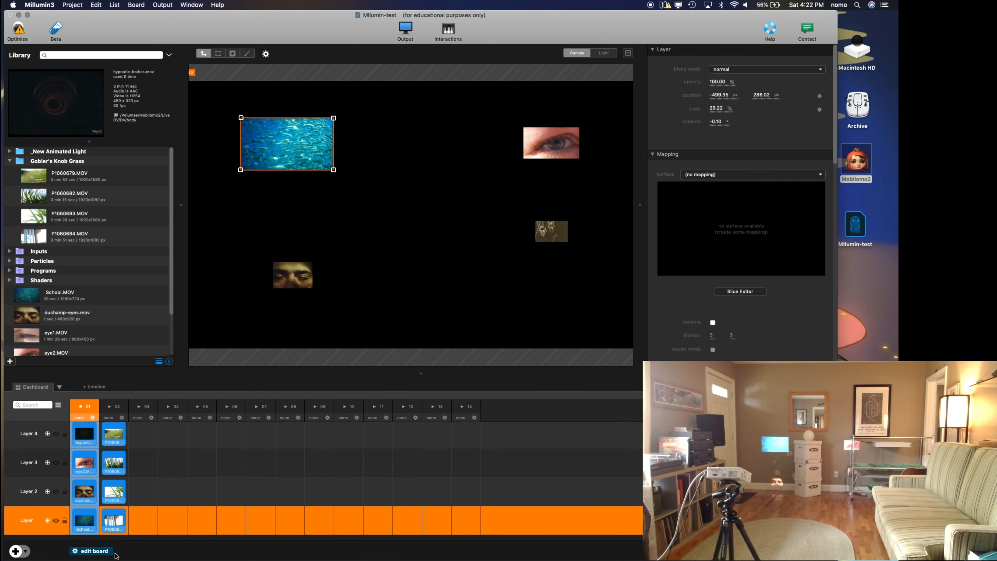
click(92, 418)
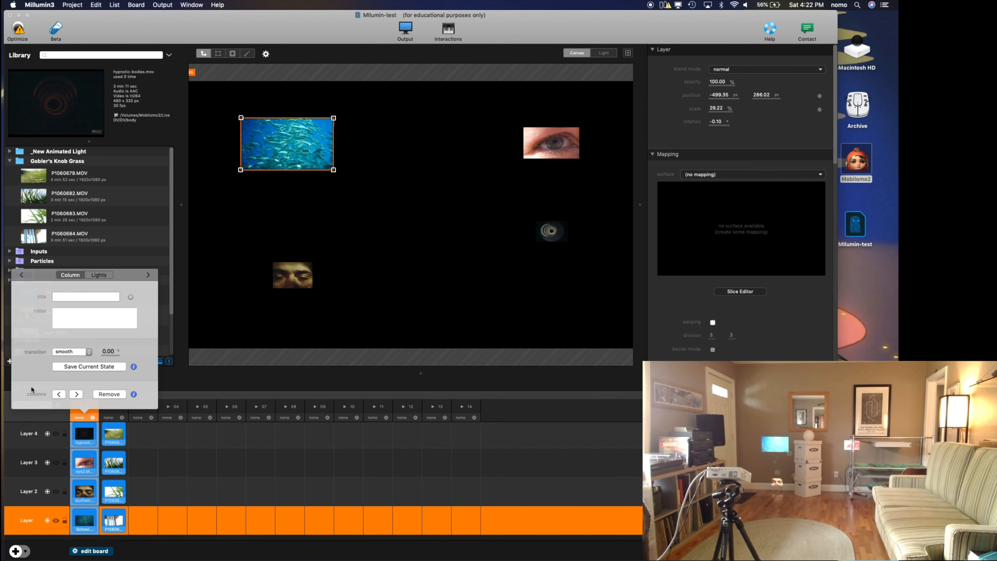
click(120, 420)
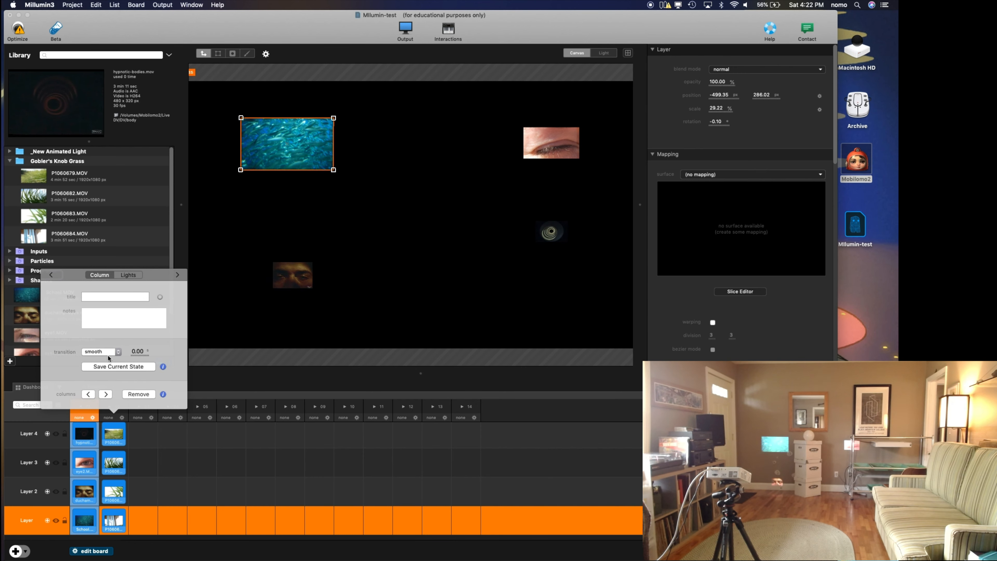
click(108, 351)
click(111, 347)
click(137, 354)
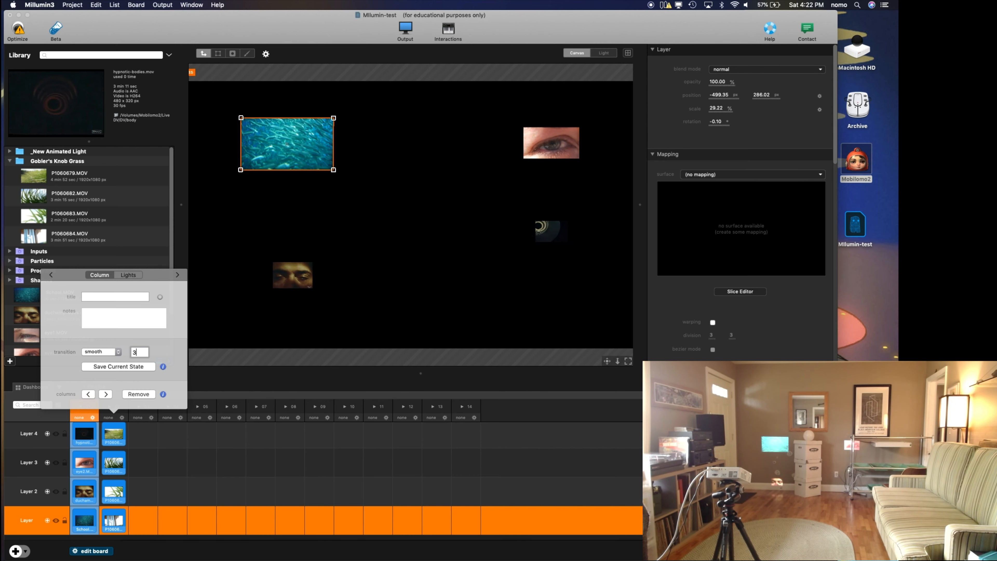
click(206, 364)
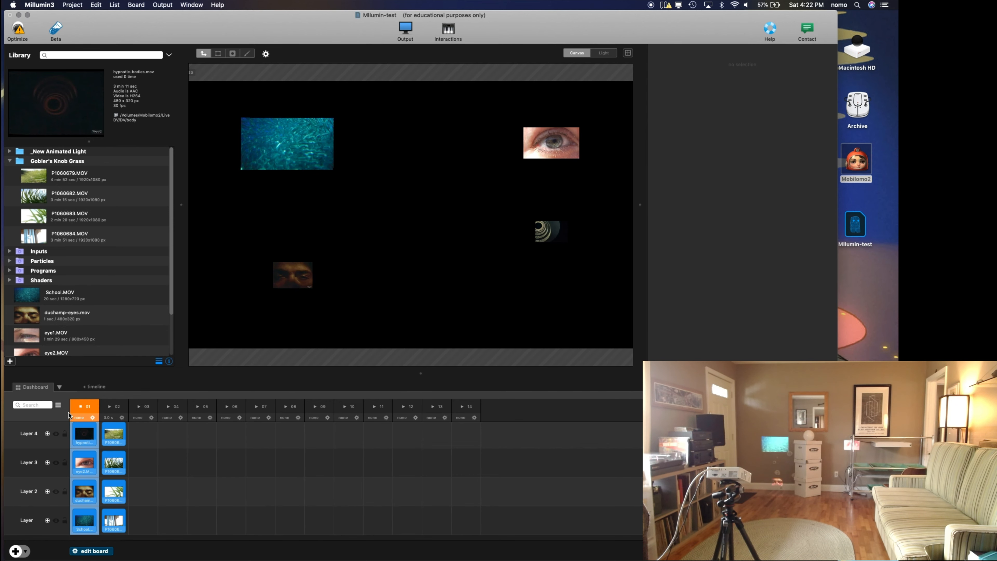
click(80, 406)
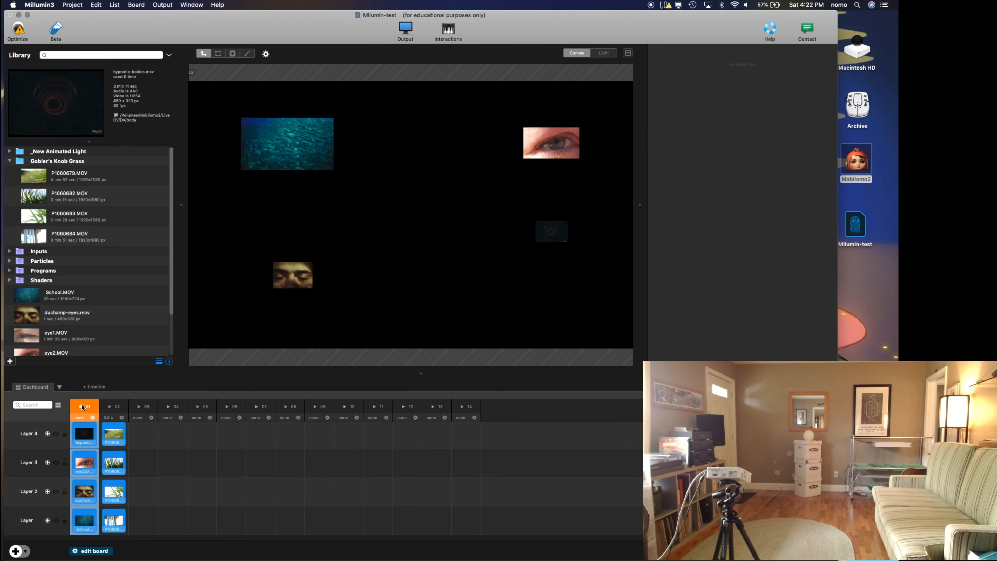
click(110, 407)
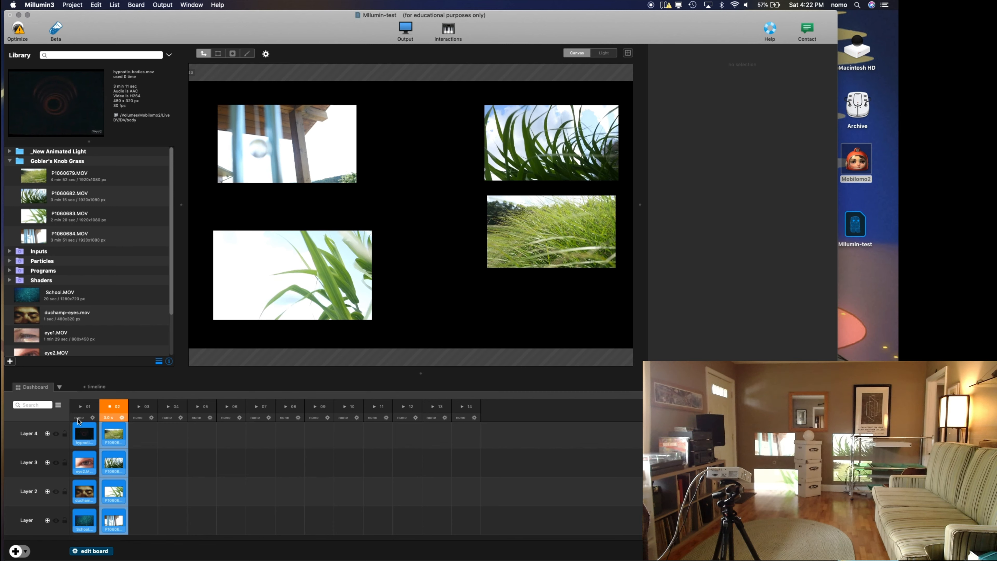
Step: Set column 01's transition duration to 4 seconds and launch the column to preview the change
click(81, 417)
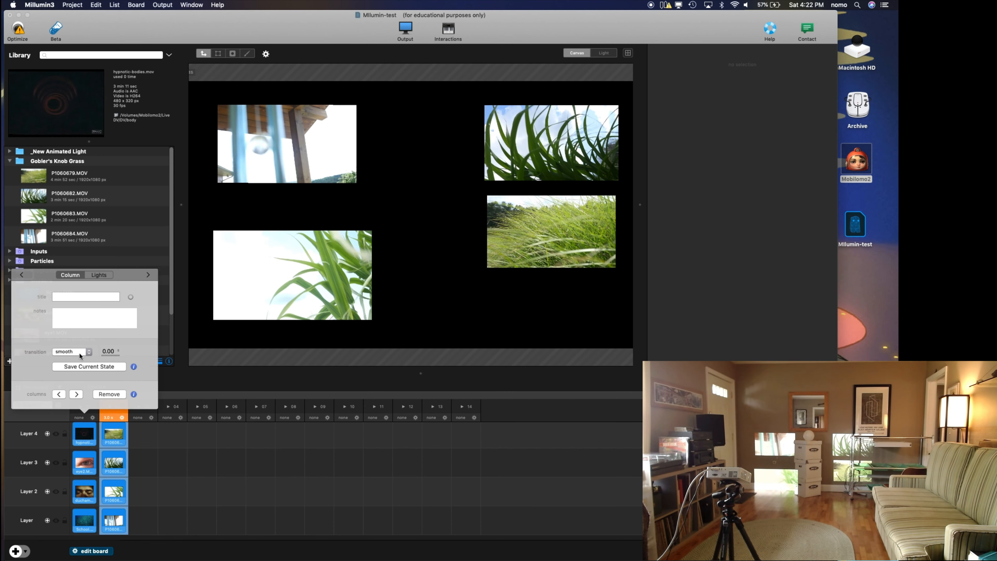
click(110, 351)
text(4)
key(Return)
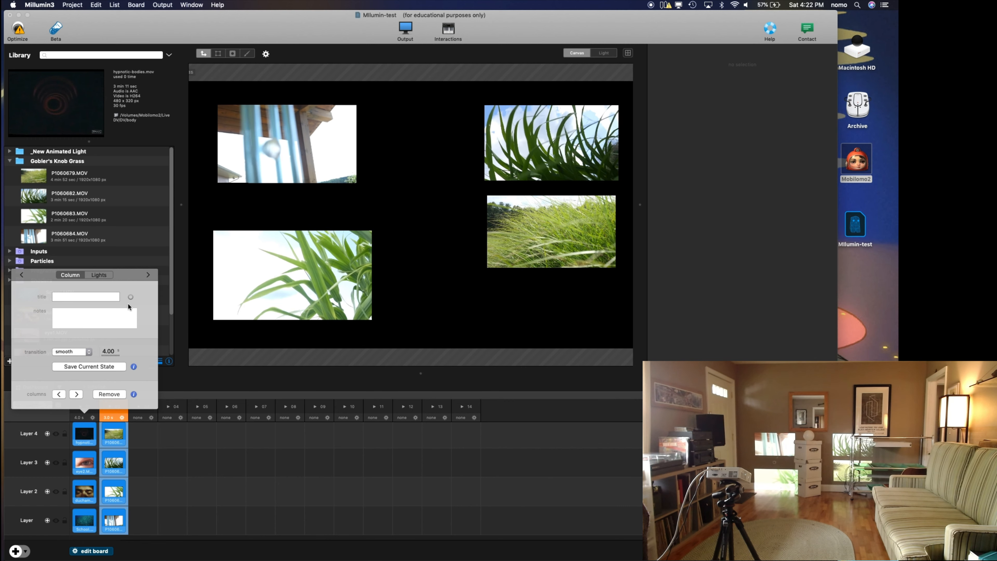
click(54, 417)
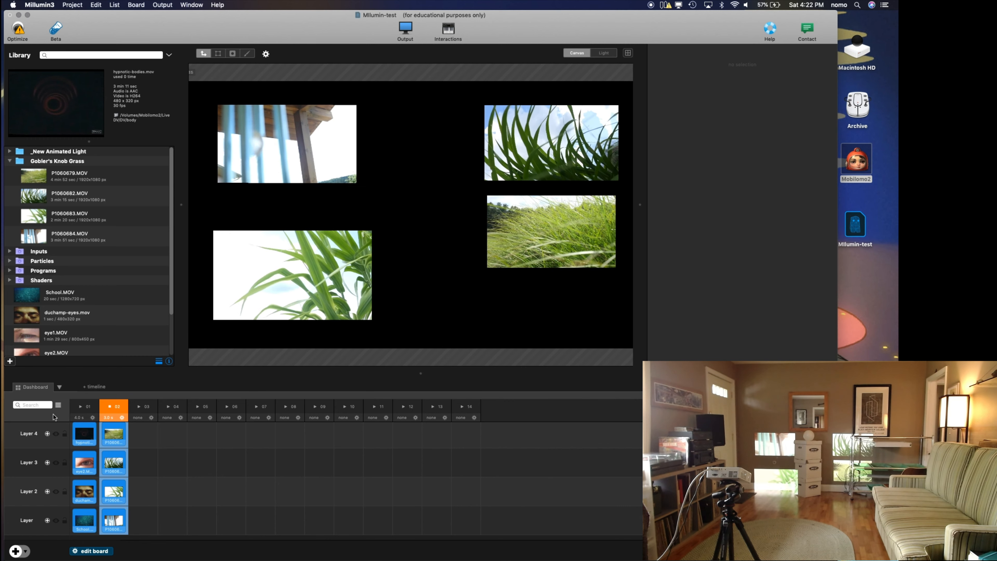
click(81, 407)
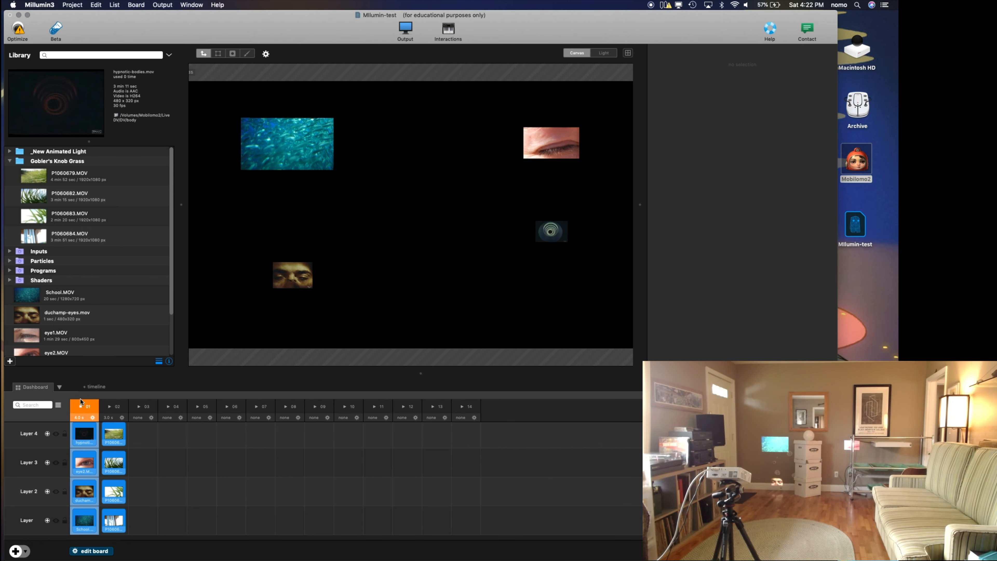
Step: With column 01 playing, enlarge Layer 2's eyes clip on the canvas to about 116.5% scale
click(301, 272)
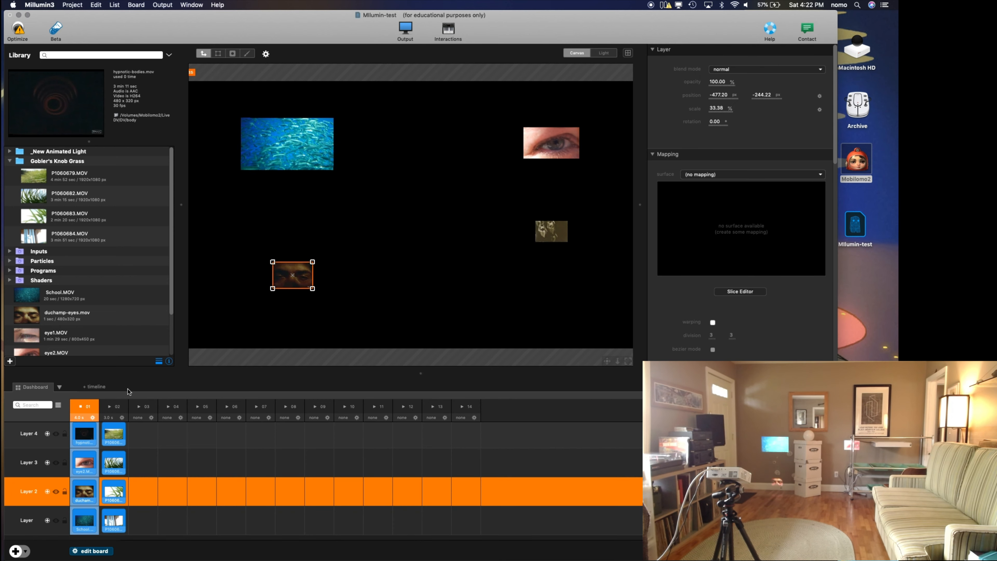
click(37, 434)
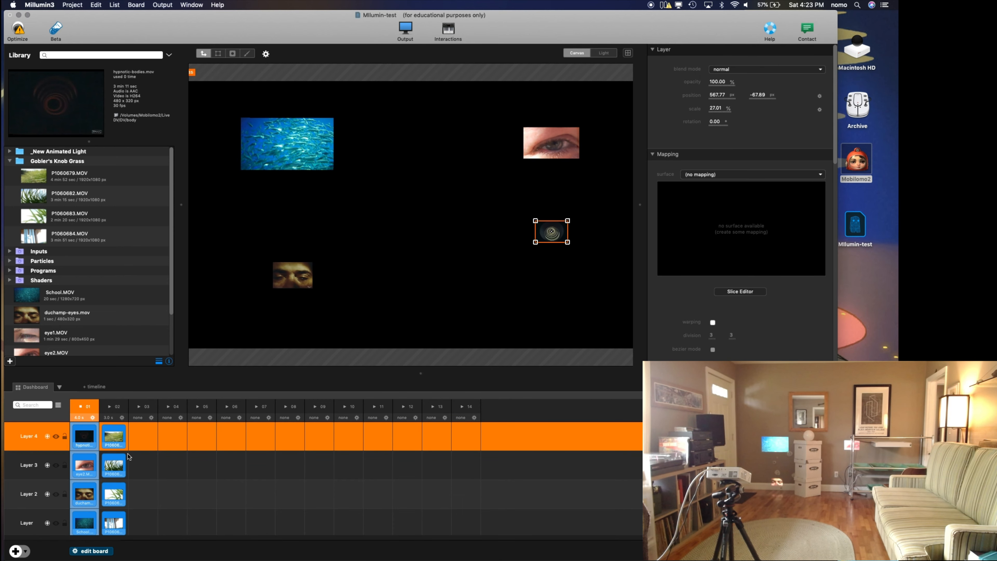
click(291, 277)
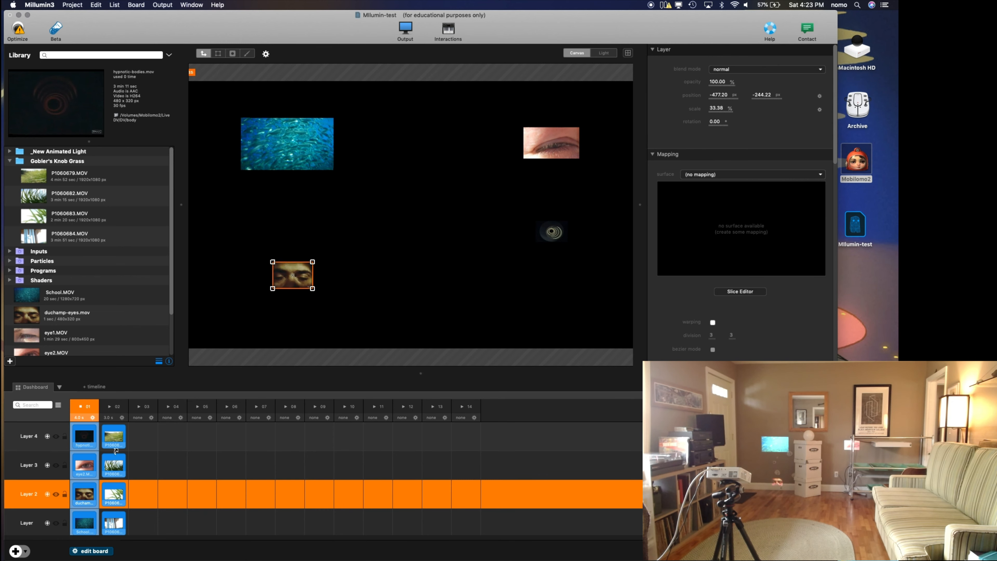
click(116, 437)
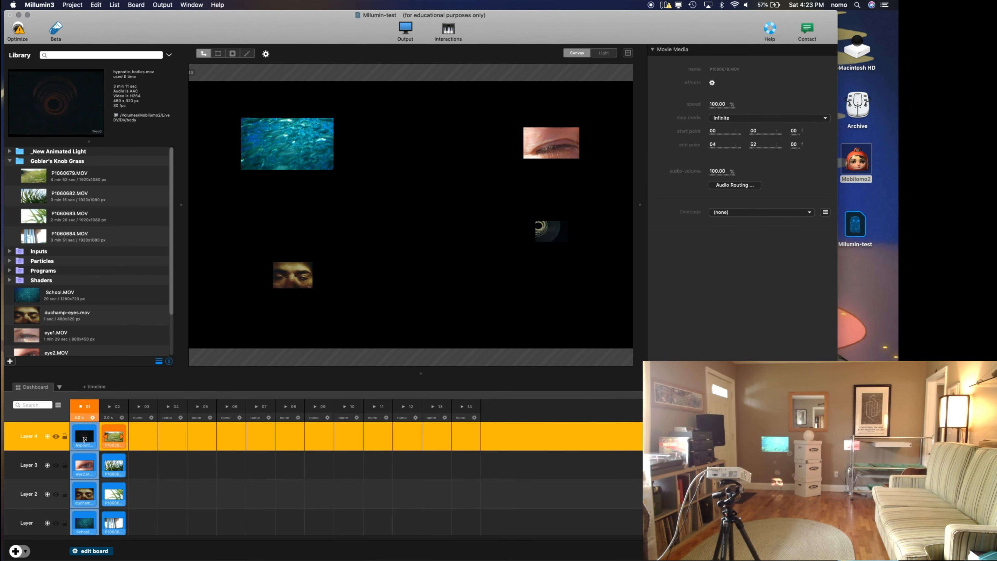
click(291, 280)
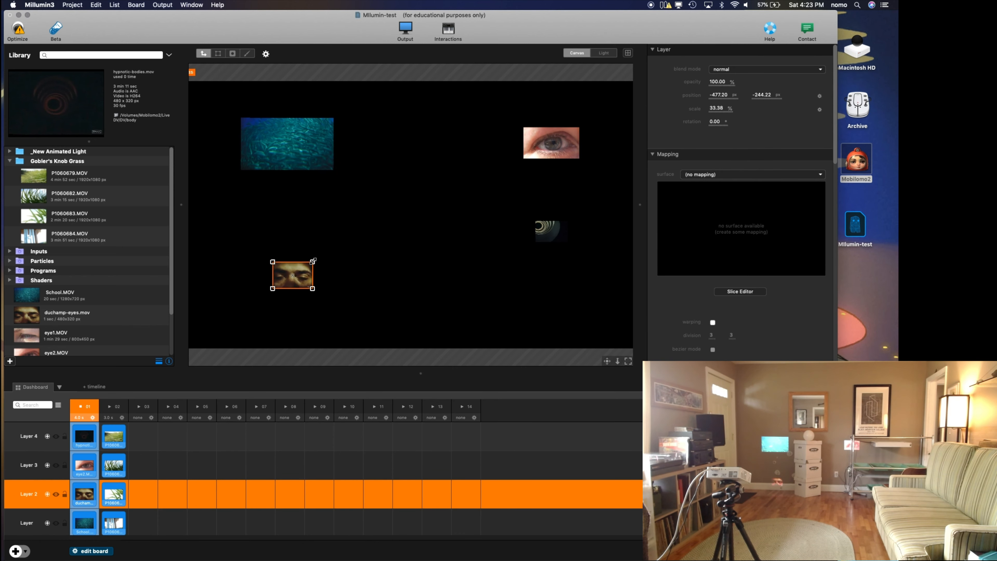
drag(353, 252, 365, 252)
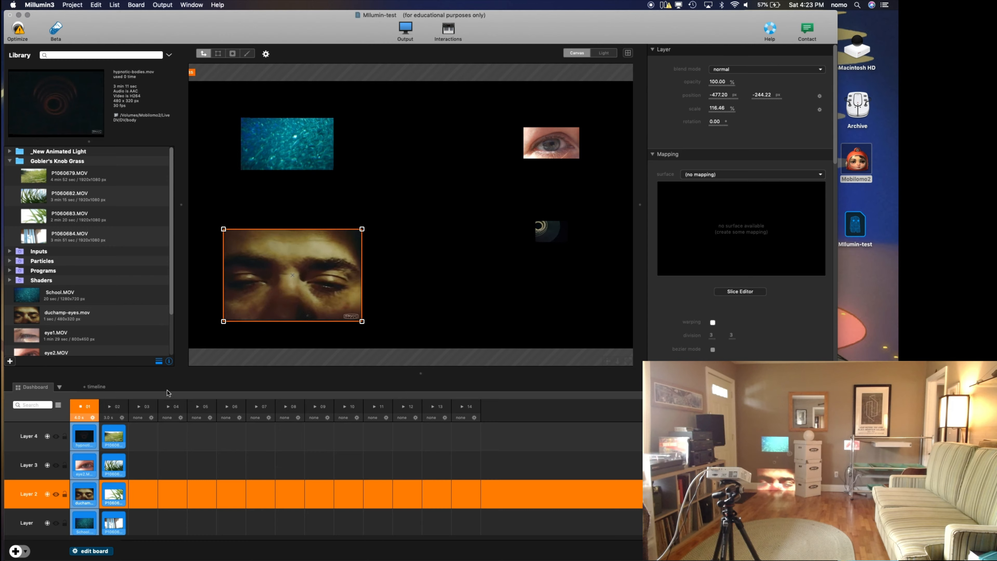
Step: Launch column 02, reduce Layer 2's clip to about 29.4% scale, and launch column 01 again to compare
click(113, 407)
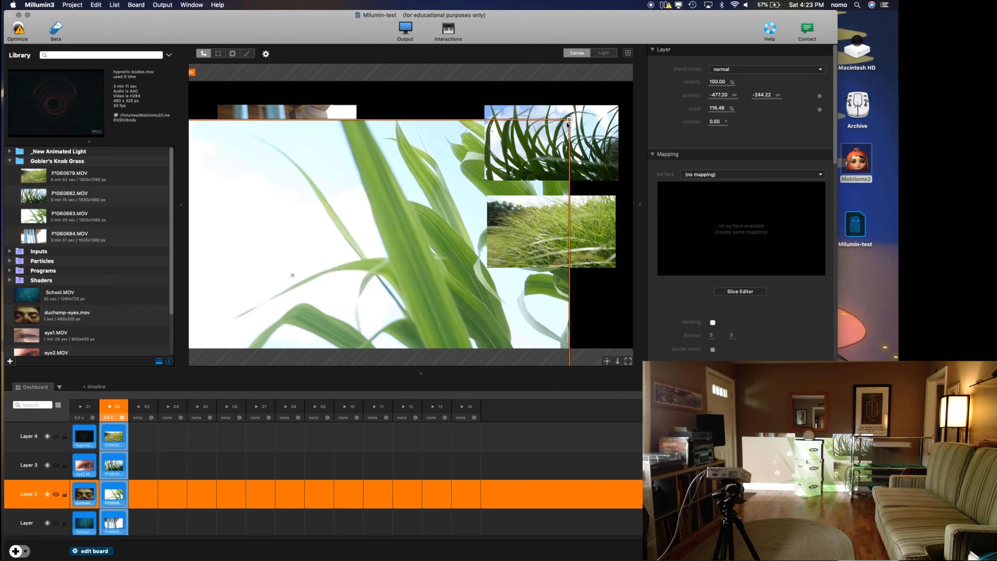
drag(568, 119, 342, 236)
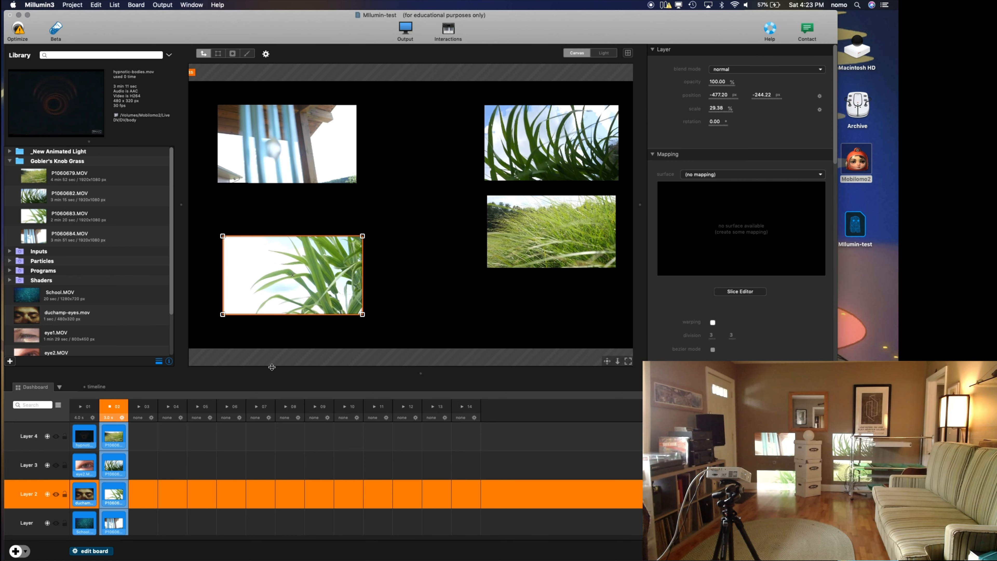
click(82, 407)
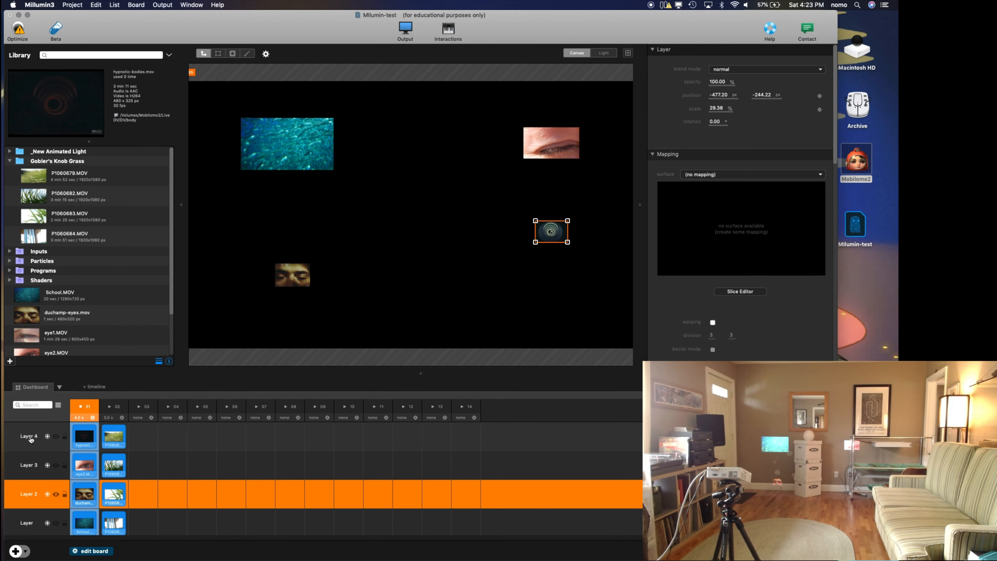
Step: Select individual clips and the four layers in turn to compare clip media settings with layer settings
click(30, 439)
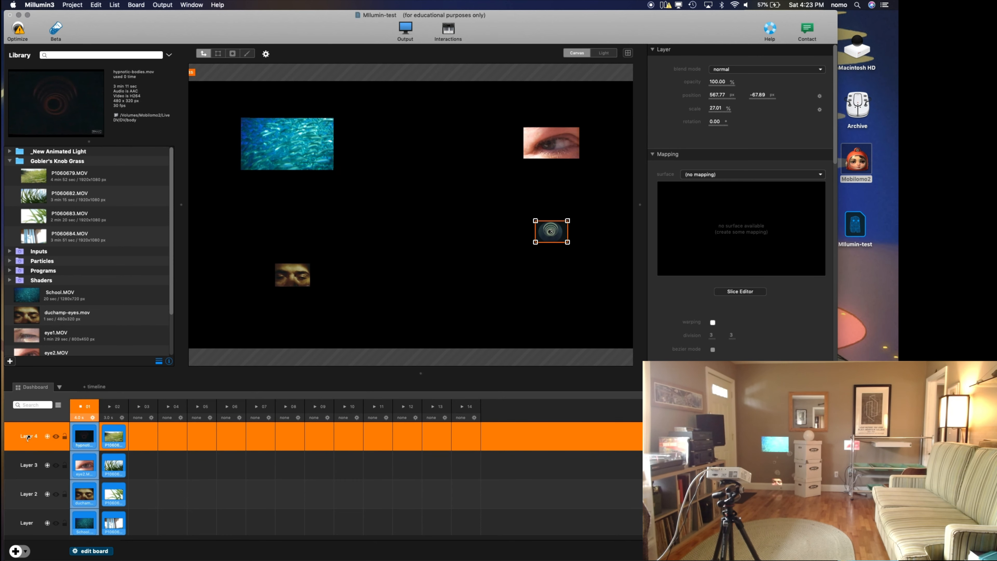
click(117, 437)
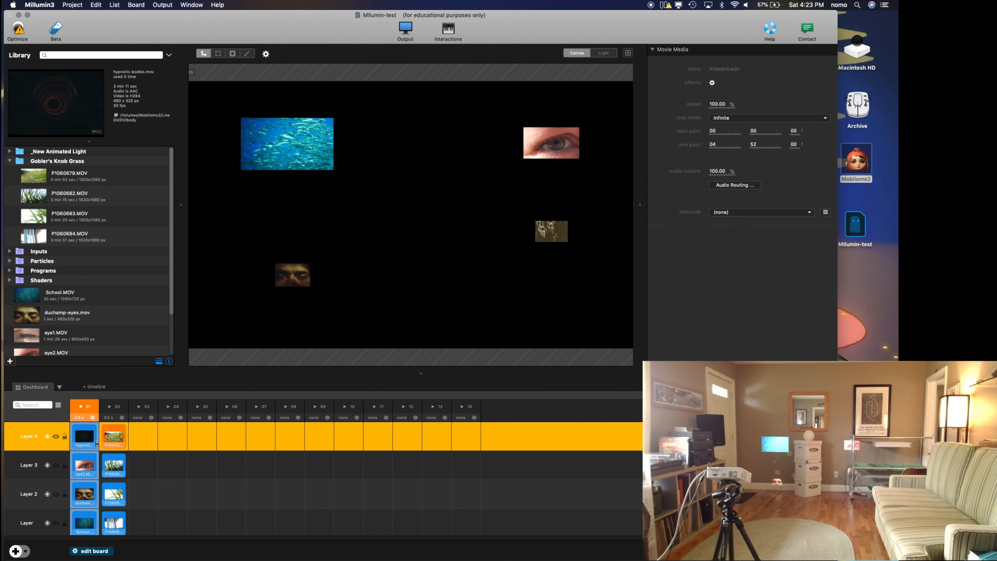
click(84, 467)
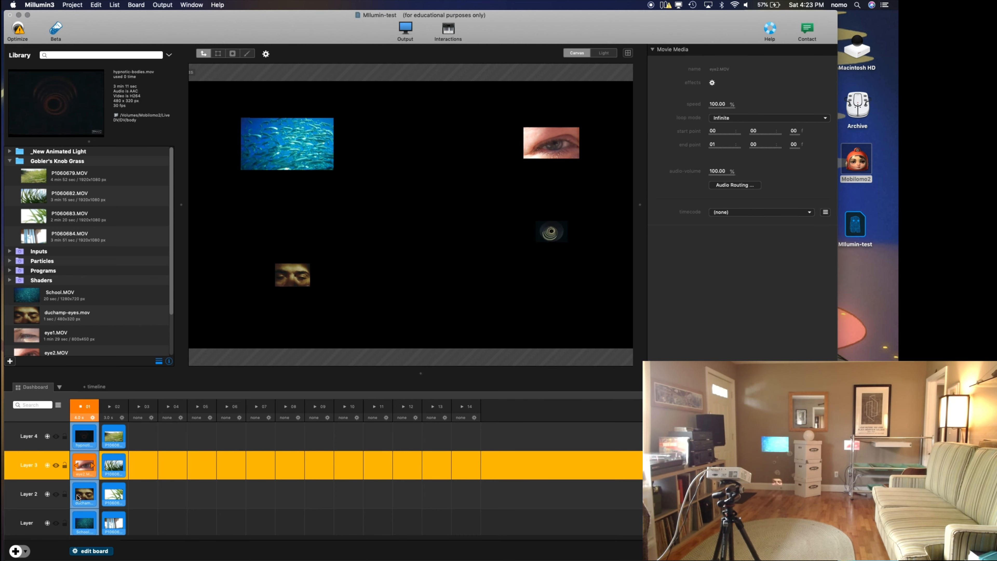
click(78, 495)
click(85, 526)
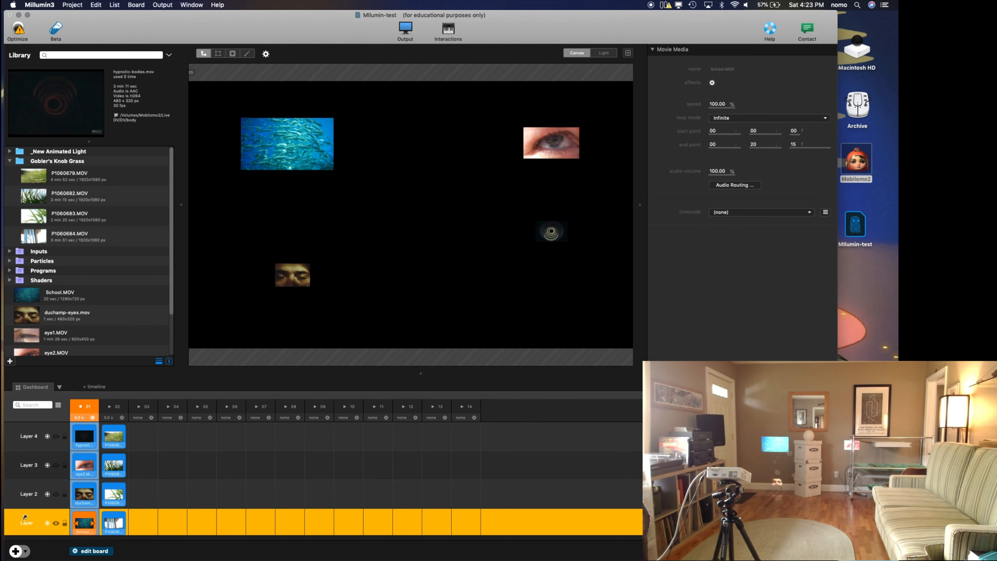
click(27, 526)
click(26, 494)
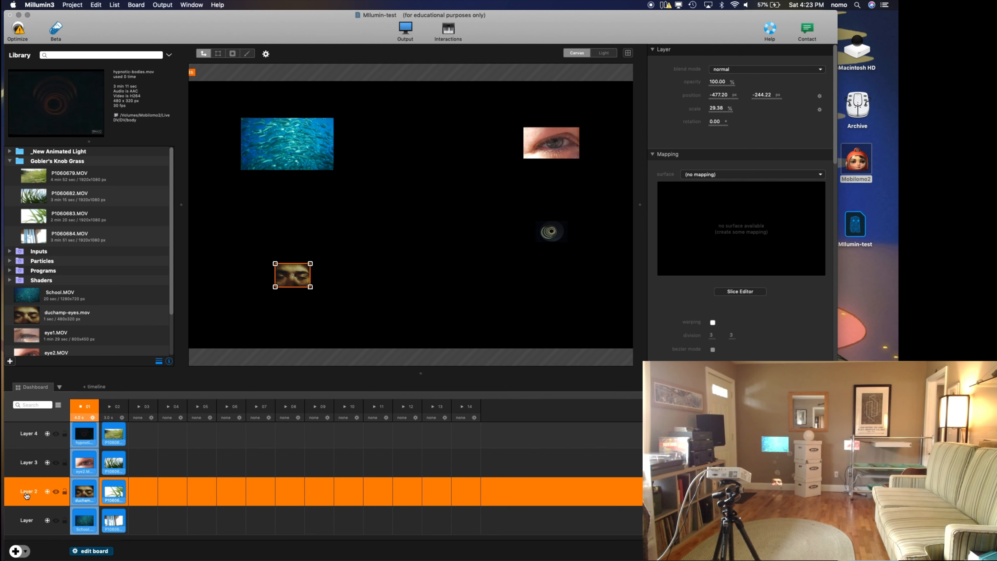
click(24, 463)
click(31, 432)
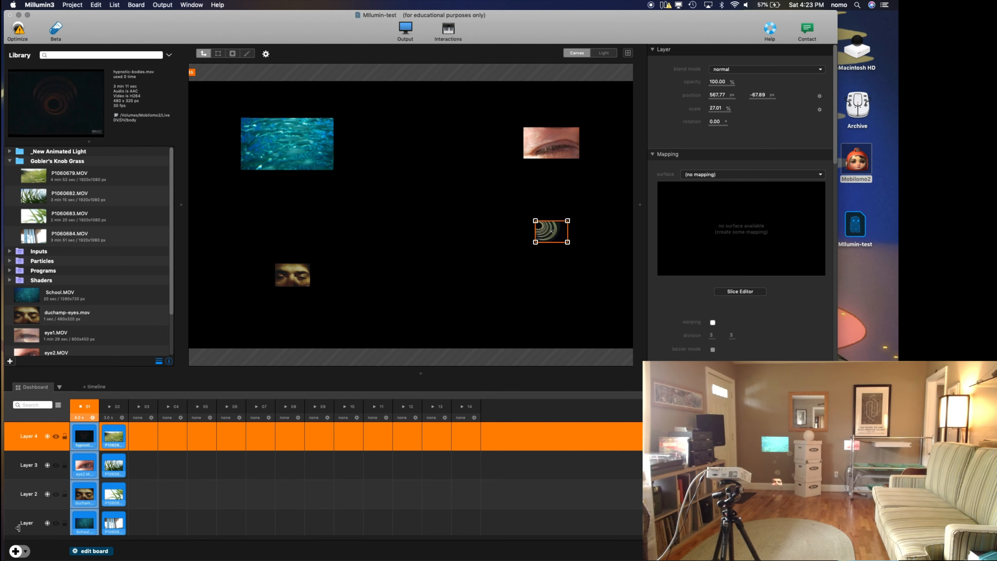
Step: Add four new empty layers above Layer 4
click(17, 551)
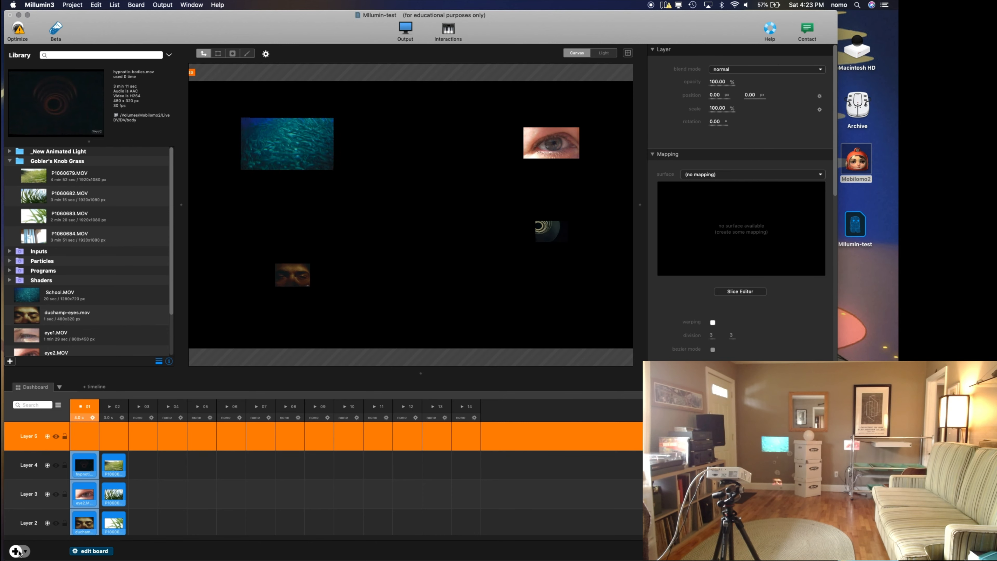
click(16, 551)
click(16, 551)
click(17, 551)
Step: Move column 02's P1060679 clip to Layer 5 and its P1060682 clip to Layer 6
scroll(132, 525, down, 2)
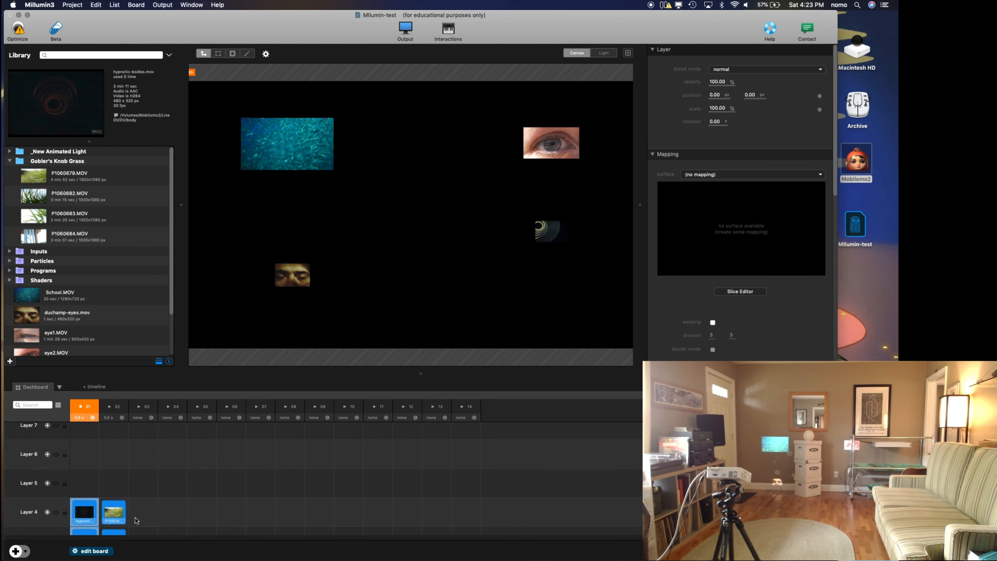
click(118, 516)
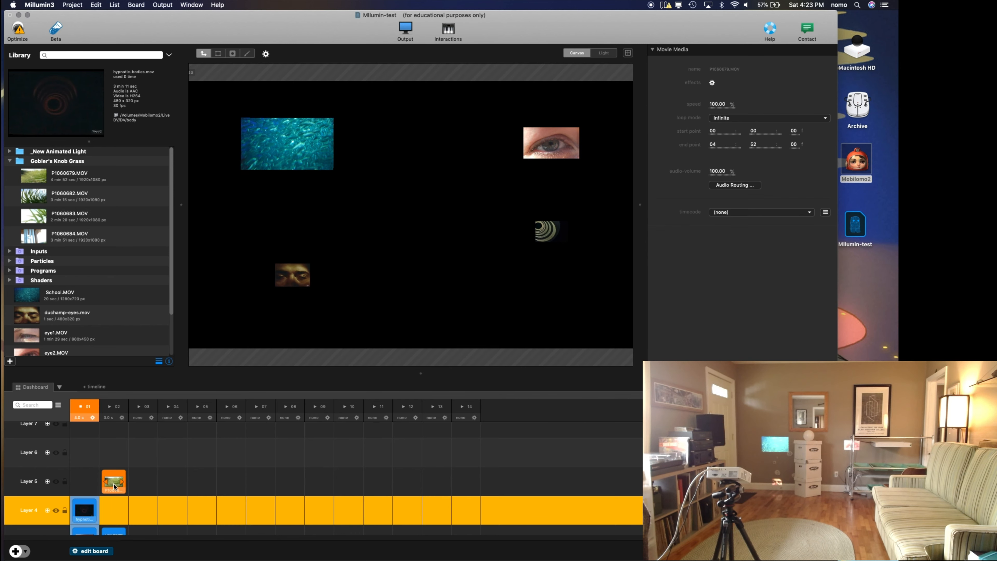
drag(115, 534, 120, 462)
Step: Move column 02's P1060683 clip from Layer 2 up to Layer 7
scroll(127, 482, down, 3)
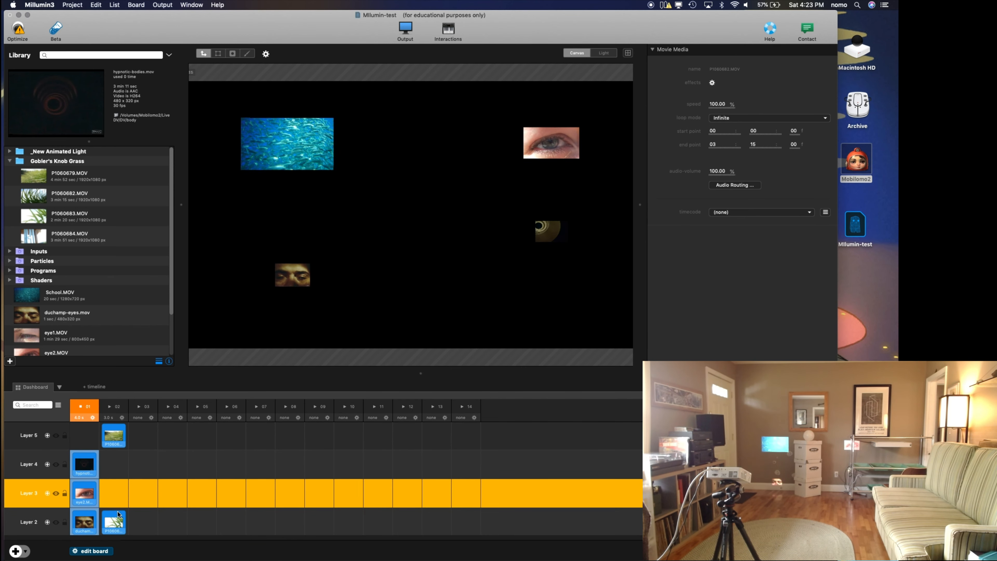
drag(113, 521, 118, 464)
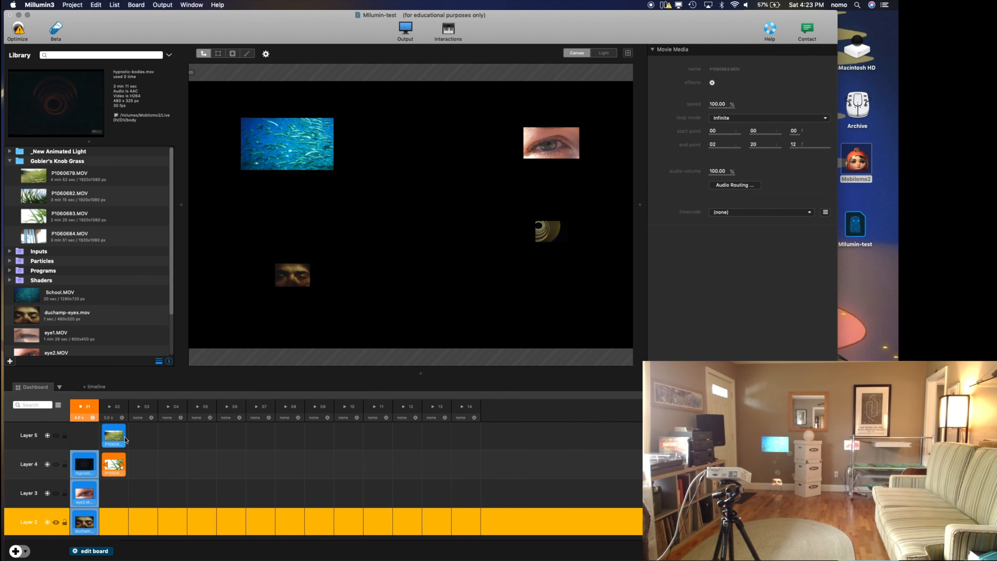
scroll(119, 439, up, 3)
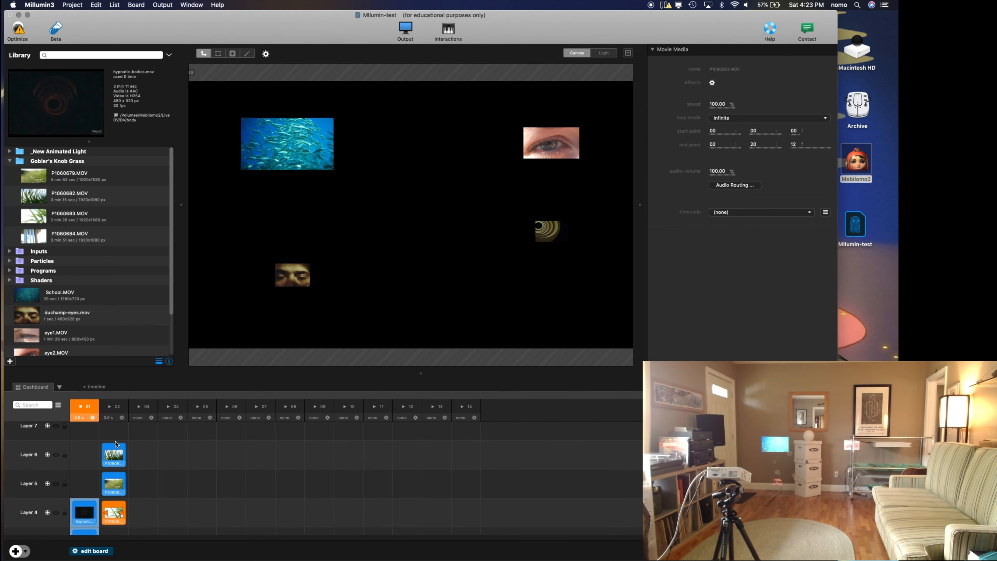
drag(113, 513, 116, 430)
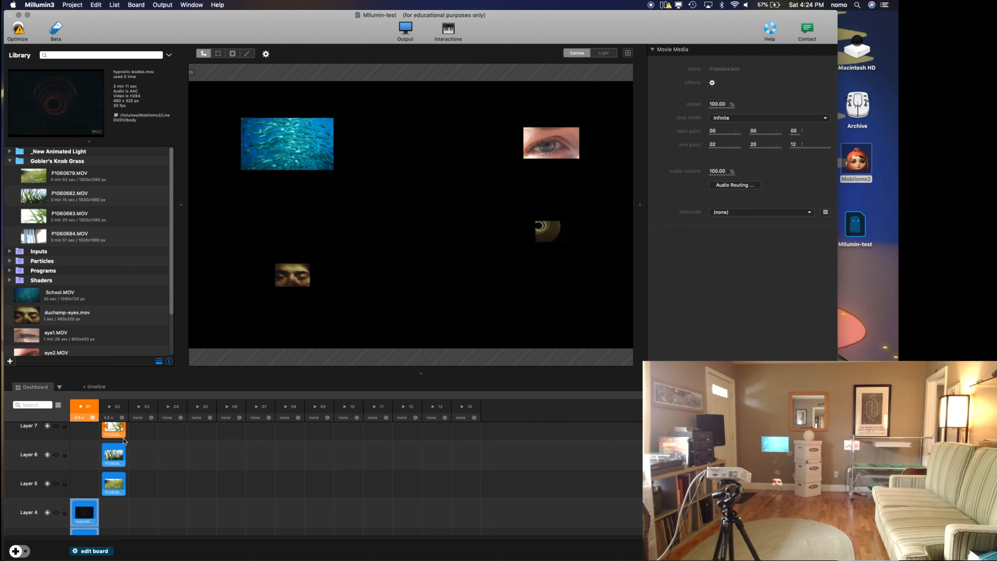
Step: Move column 02's P1060684 clip from the lowest layer up to Layer 8
scroll(145, 448, down, 5)
click(117, 522)
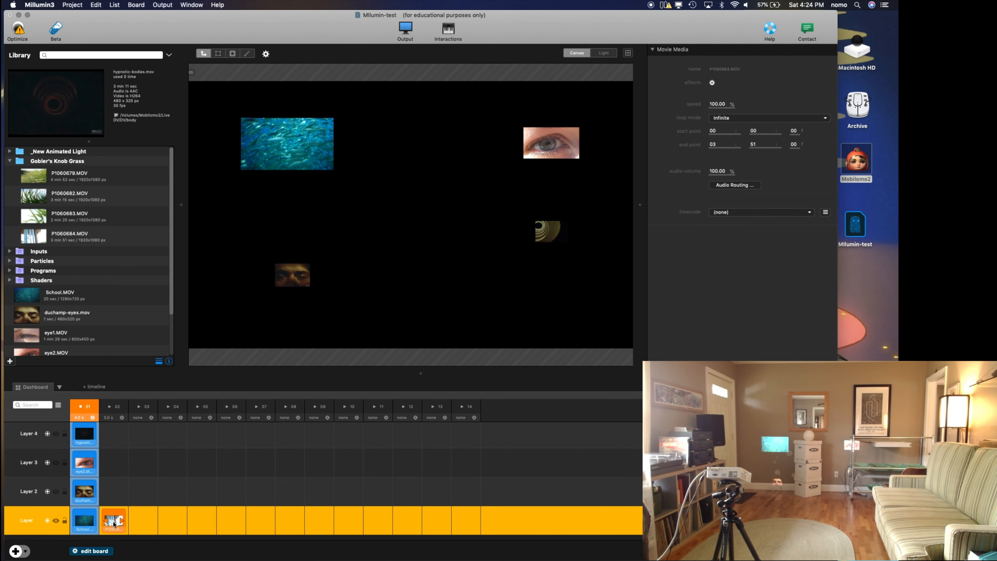
drag(116, 522, 114, 434)
scroll(120, 434, up, 6)
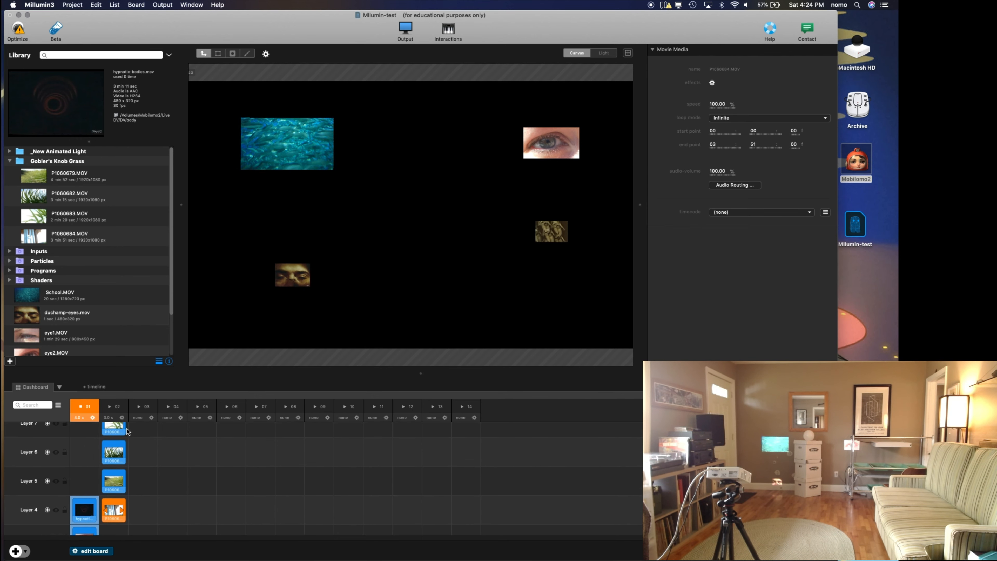
scroll(113, 512, down, 1)
drag(113, 531, 114, 427)
scroll(172, 466, up, 1)
scroll(95, 438, down, 1)
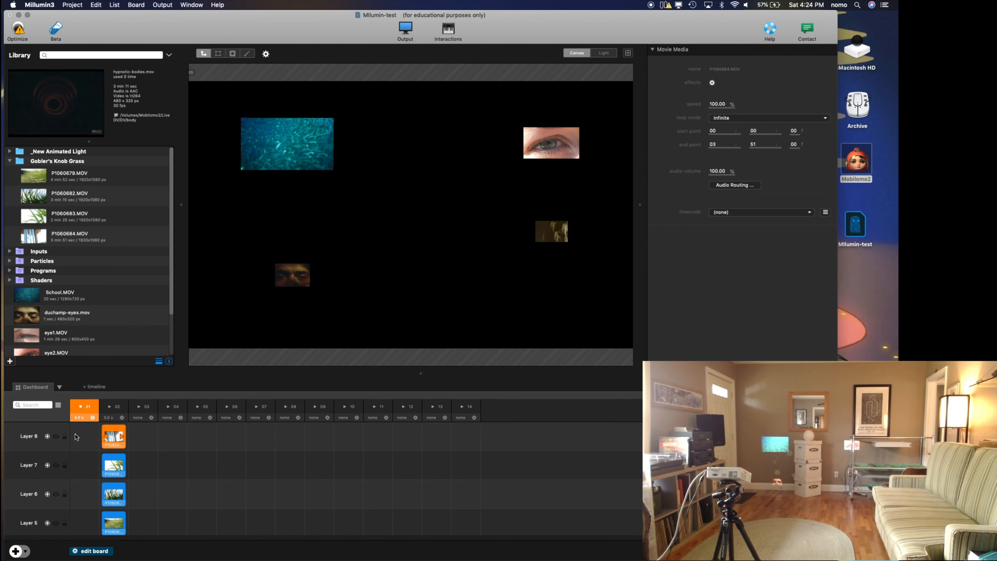
Step: Launch column 02, scale Layer 8 to about 46%, and place it in the canvas's lower-left area
click(39, 437)
key(space)
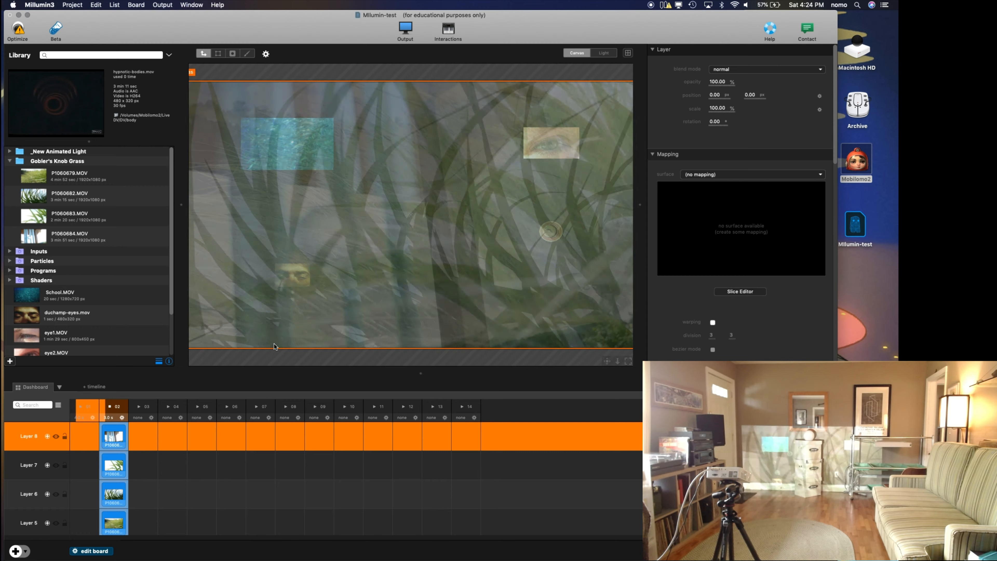
scroll(417, 125, down, 3)
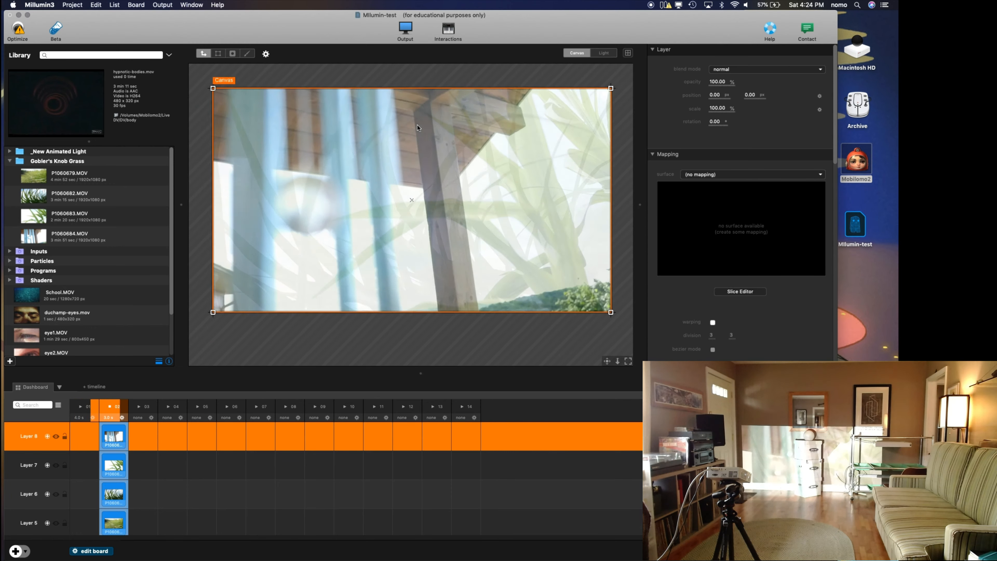
drag(569, 96, 484, 147)
drag(445, 186, 374, 230)
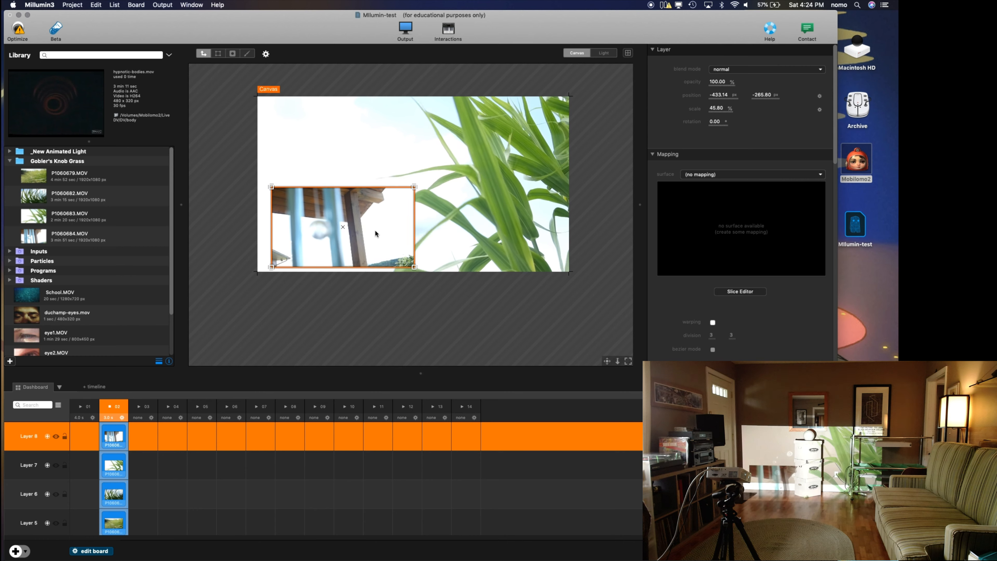
Step: Scale Layer 7's P1060683 clip to about 42% and place it in the canvas's upper-left area
click(84, 475)
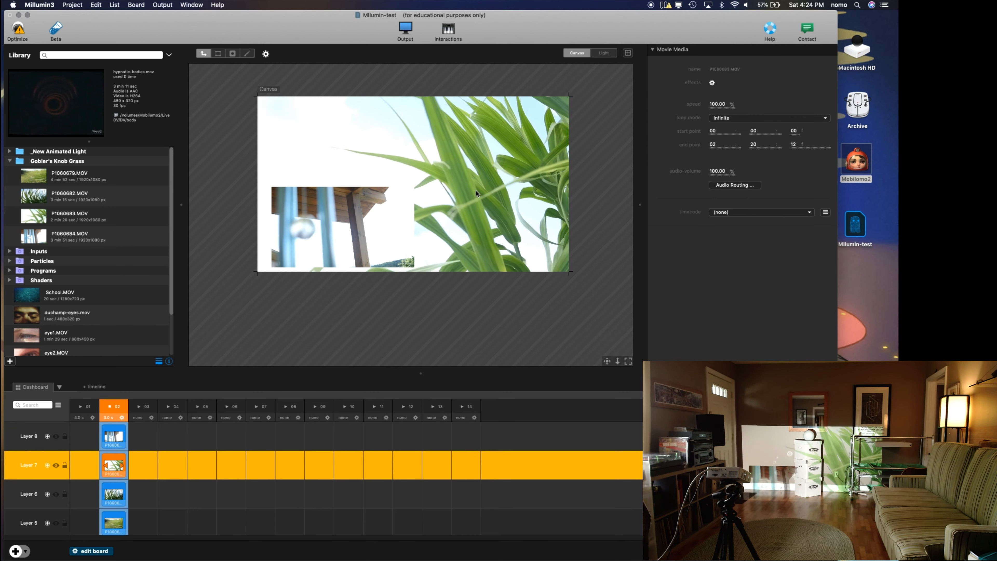
click(501, 170)
drag(569, 96, 386, 130)
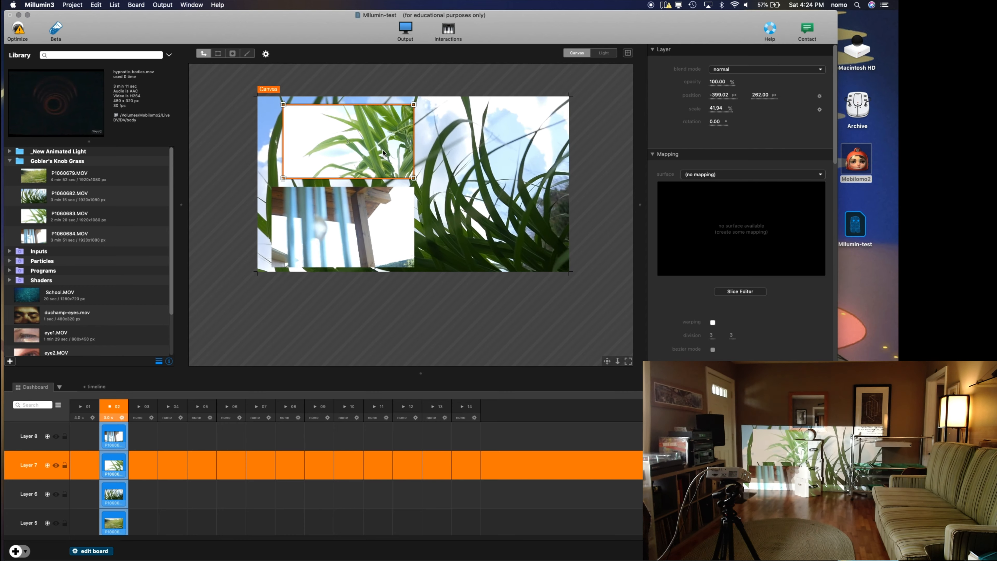
Step: Scale Layer 6 to about 36% in the canvas's upper-right area and Layer 5 to about 38% in the lower-right area
click(503, 154)
drag(569, 96, 533, 135)
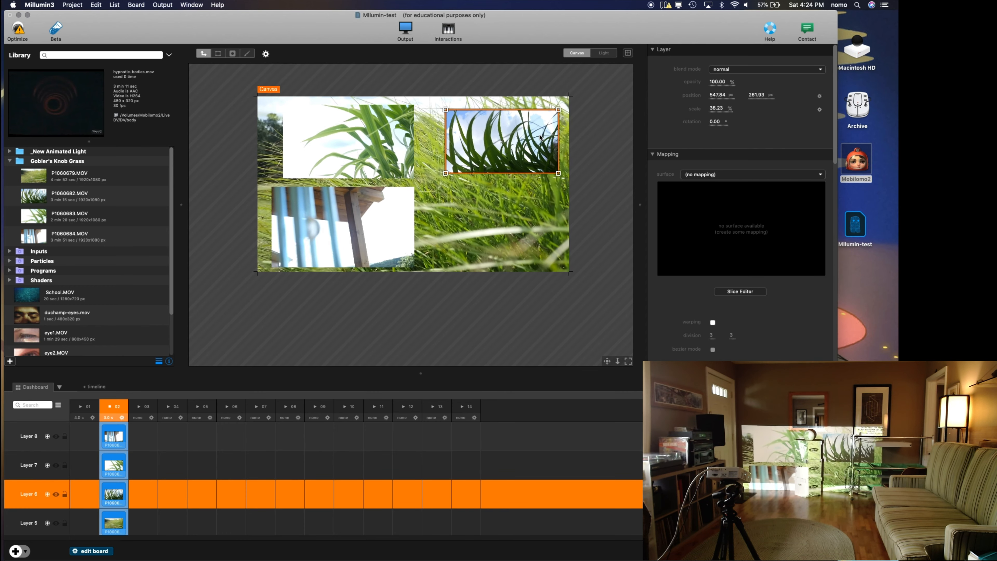
click(512, 212)
drag(569, 96, 546, 231)
Step: Launch column 01, enlarge its duchamp-eyes clip on the canvas, and scale the School clip to about 48%
click(82, 407)
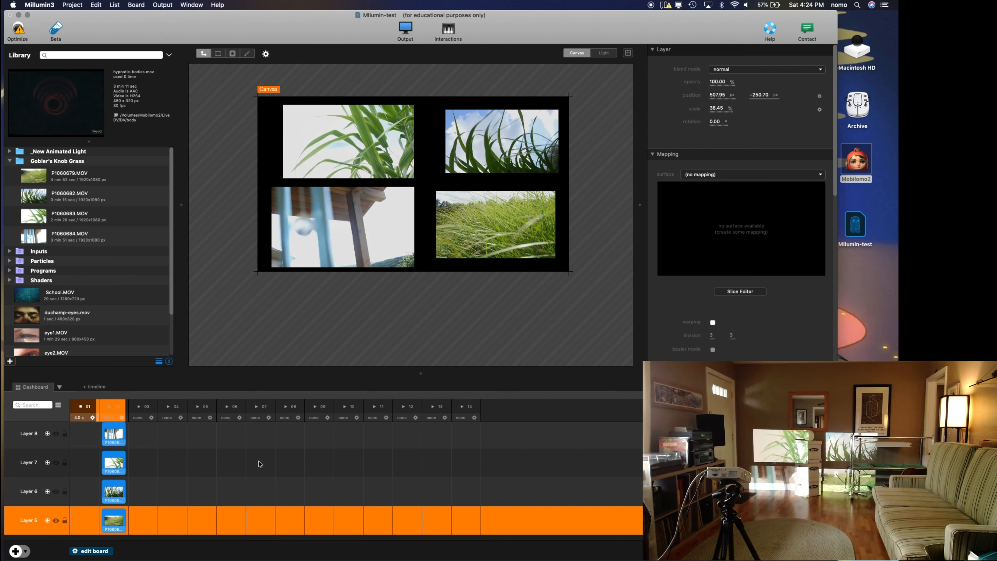
scroll(260, 463, down, 3)
scroll(259, 464, down, 2)
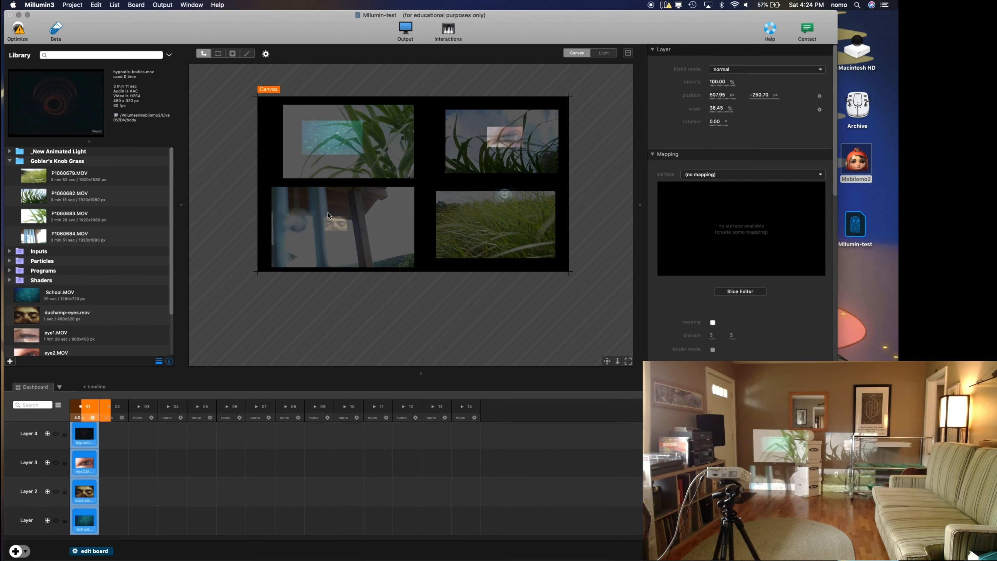
click(346, 226)
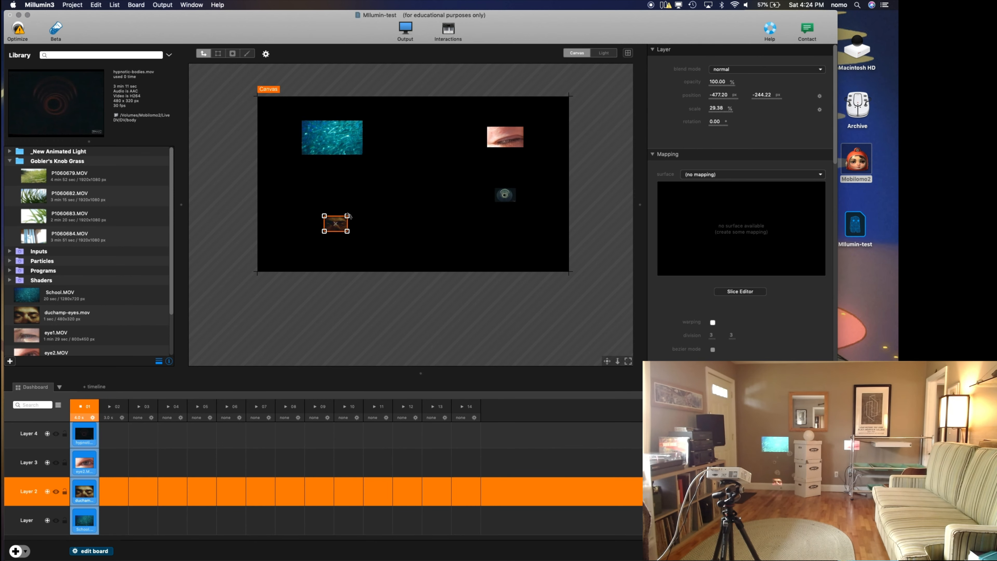
drag(349, 215, 383, 192)
click(360, 122)
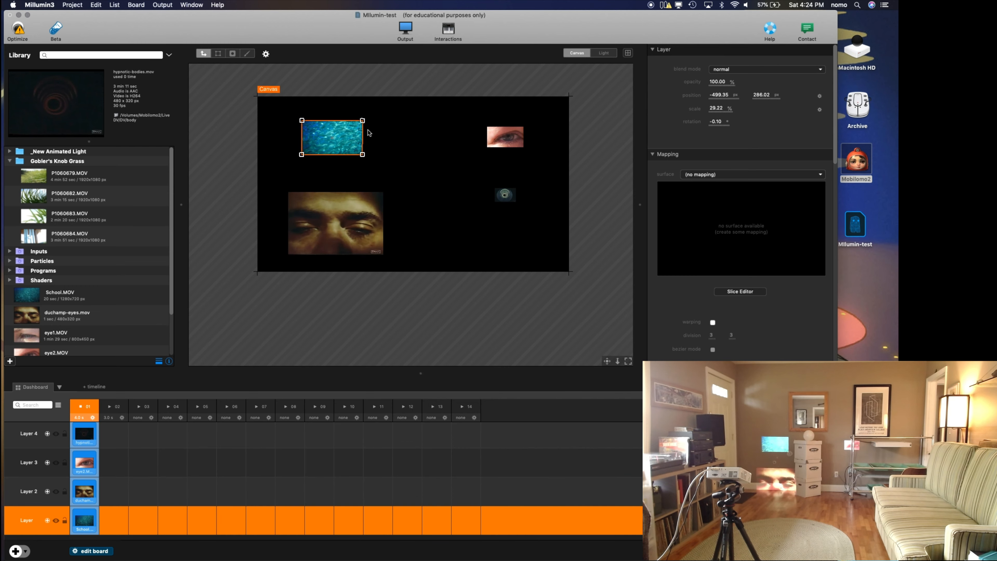
drag(364, 119, 382, 110)
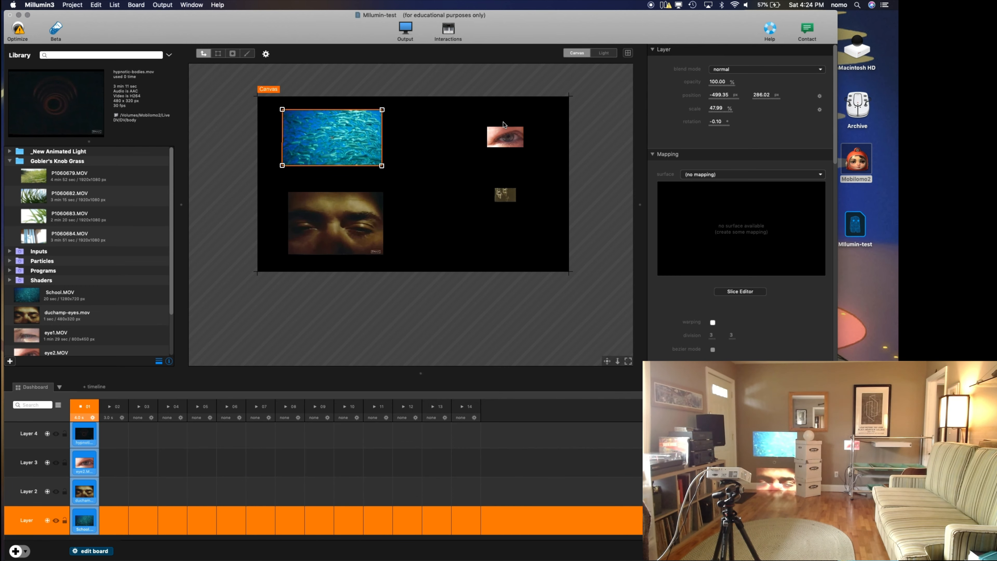
Step: Enlarge column 01's eye clip on Layer 3, and scale Layer 4's hypnotic-bodies clip to about 148% in the canvas's lower-right area
click(506, 137)
drag(524, 127, 554, 109)
click(505, 196)
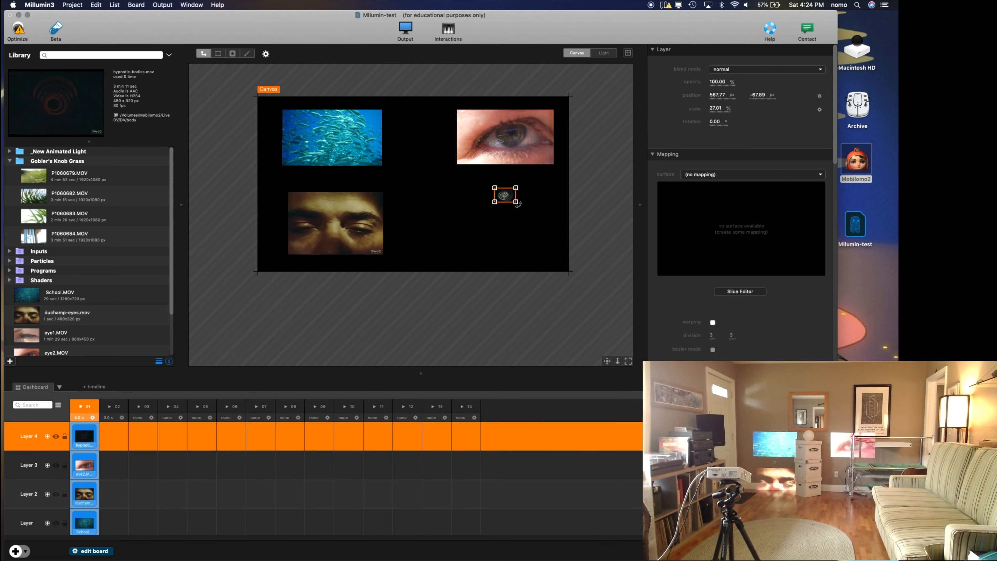
drag(516, 202, 538, 233)
Step: Launch column 02 to check the transition from column 01 and review the separate layers of both columns
click(123, 408)
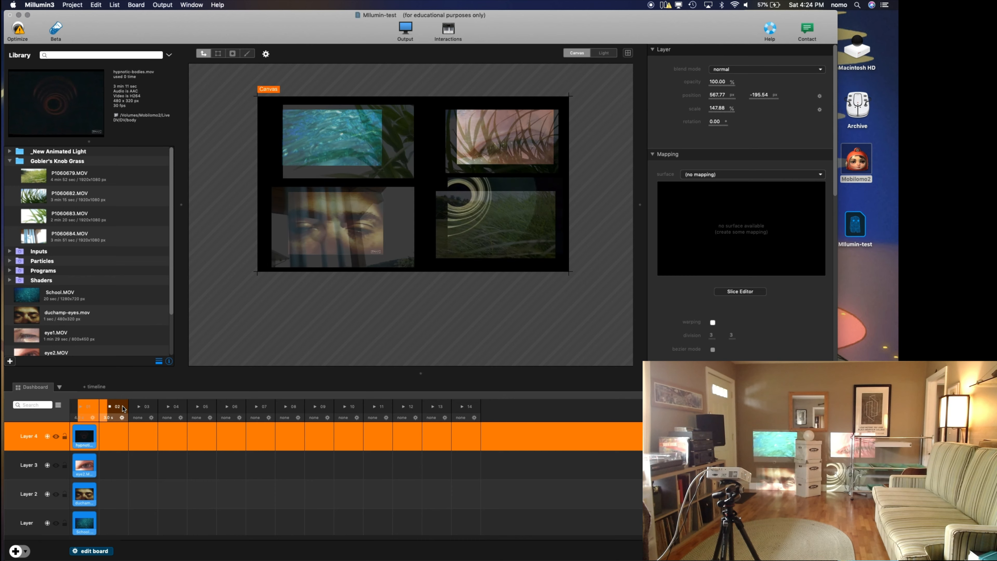
scroll(170, 473, up, 3)
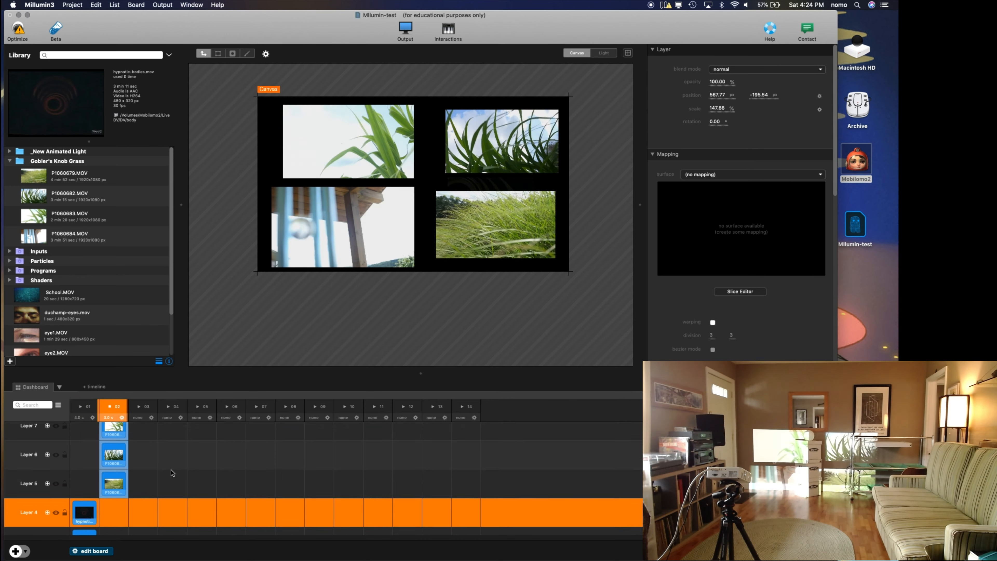
scroll(171, 469, up, 1)
scroll(171, 469, down, 5)
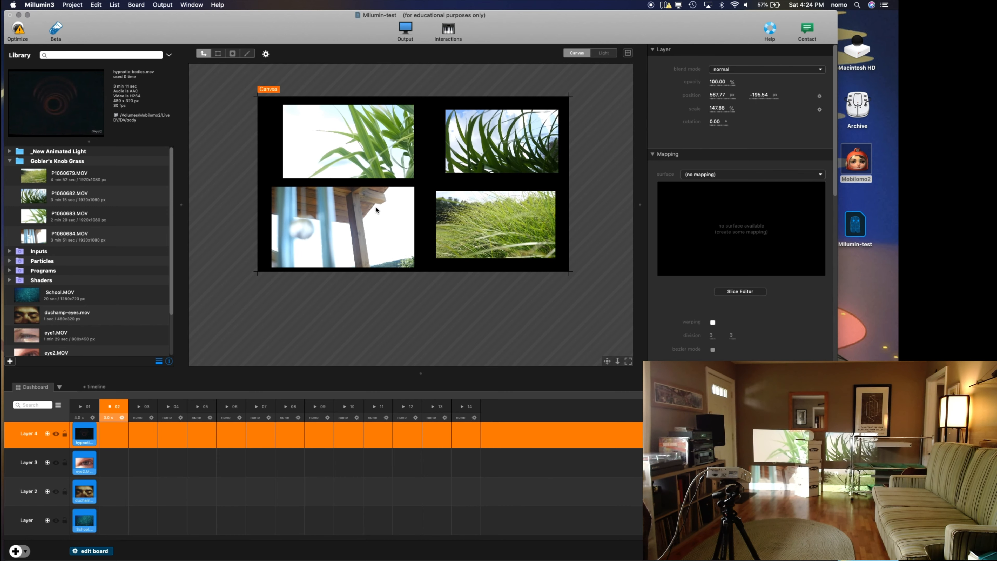
Step: Create a new timeline and add two extra layers to it
click(98, 387)
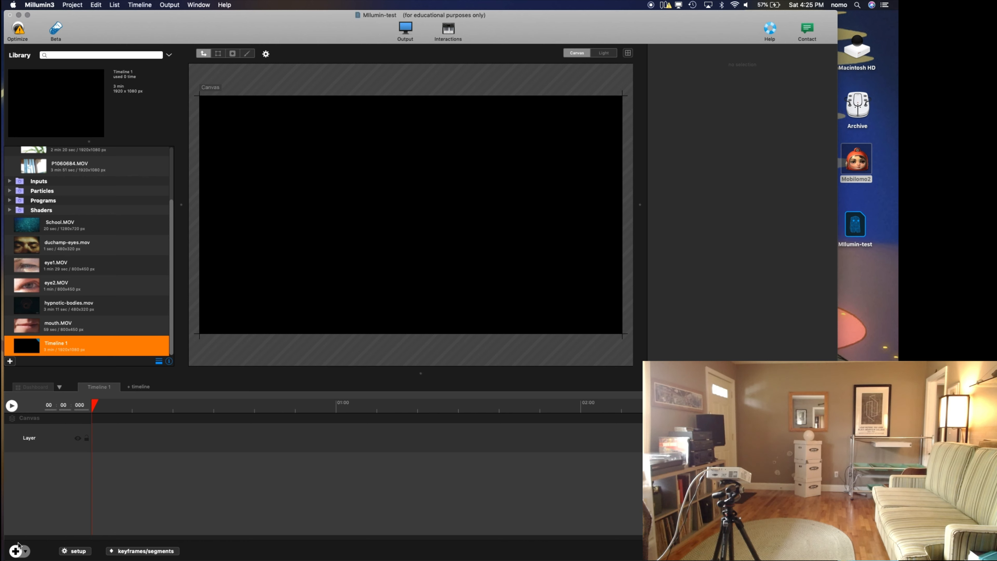
click(16, 552)
click(16, 551)
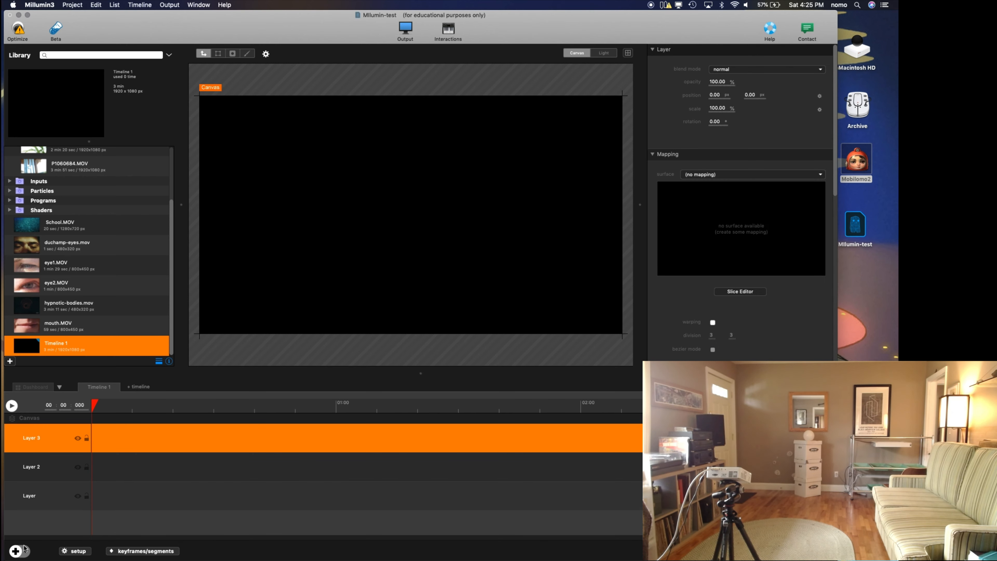
Step: Place School.MOV at the start of the timeline's lowest layer and shift it left on the canvas to about -282, 19 px
click(132, 494)
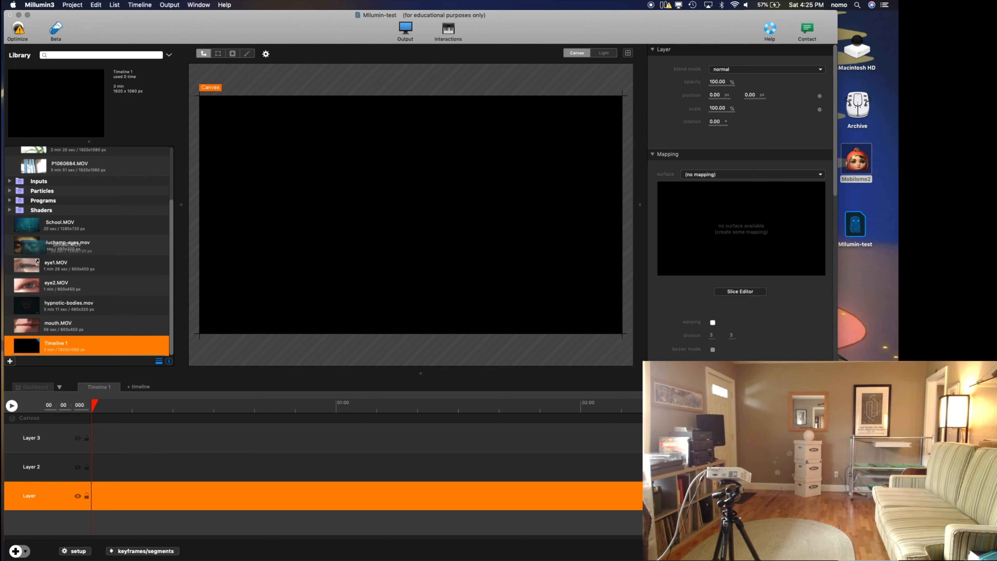
drag(111, 484, 106, 492)
click(100, 497)
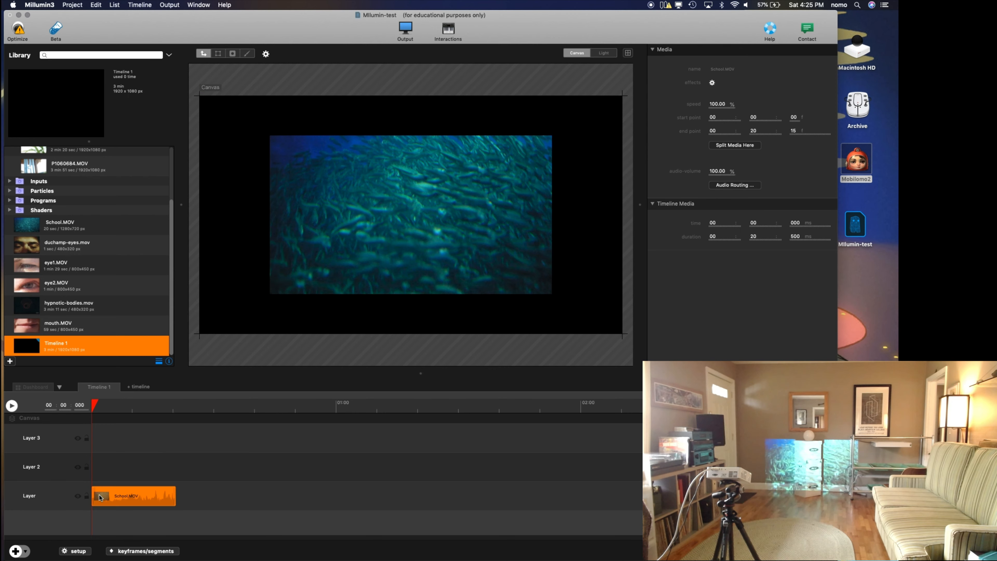
drag(304, 274, 243, 271)
Step: Move the playhead to the end of the School clip at 20.5 s and place mouth.MOV on Layer 2 starting there
drag(131, 411, 168, 411)
drag(75, 320, 195, 465)
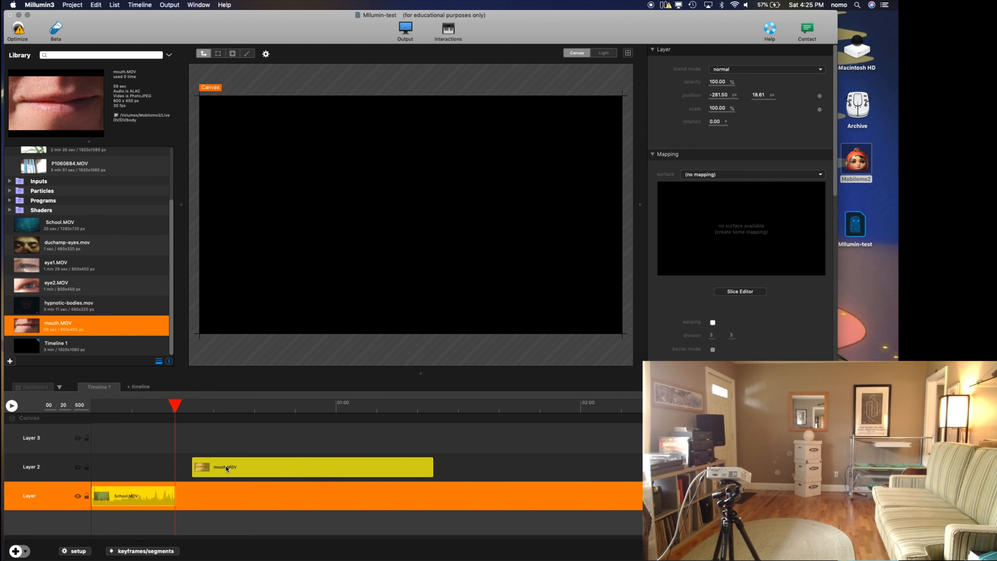
click(211, 469)
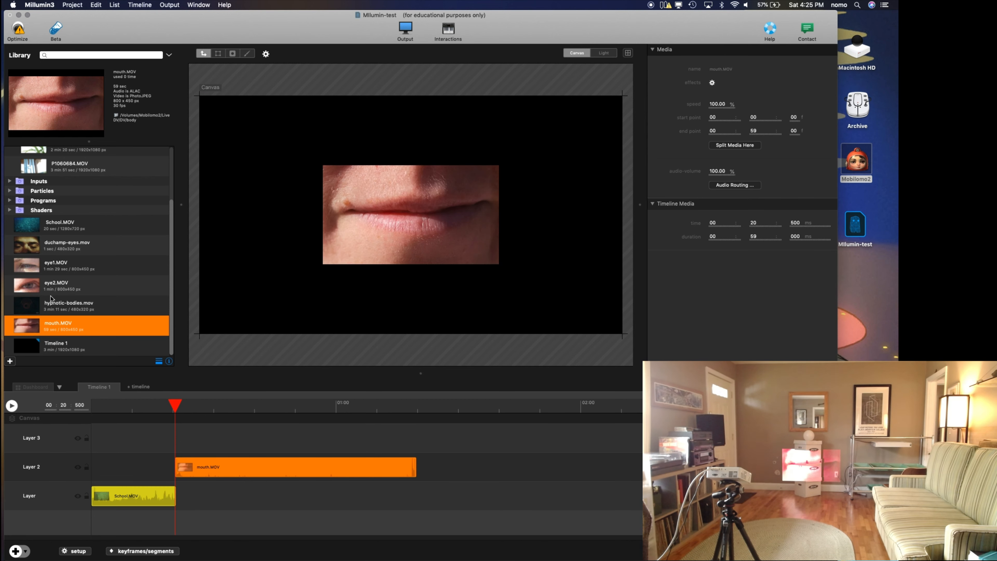
Step: Add duchamp-eyes.mov to Layer 3, extend its duration to about 22.4 s, and start it where the mouth clip ends
click(300, 435)
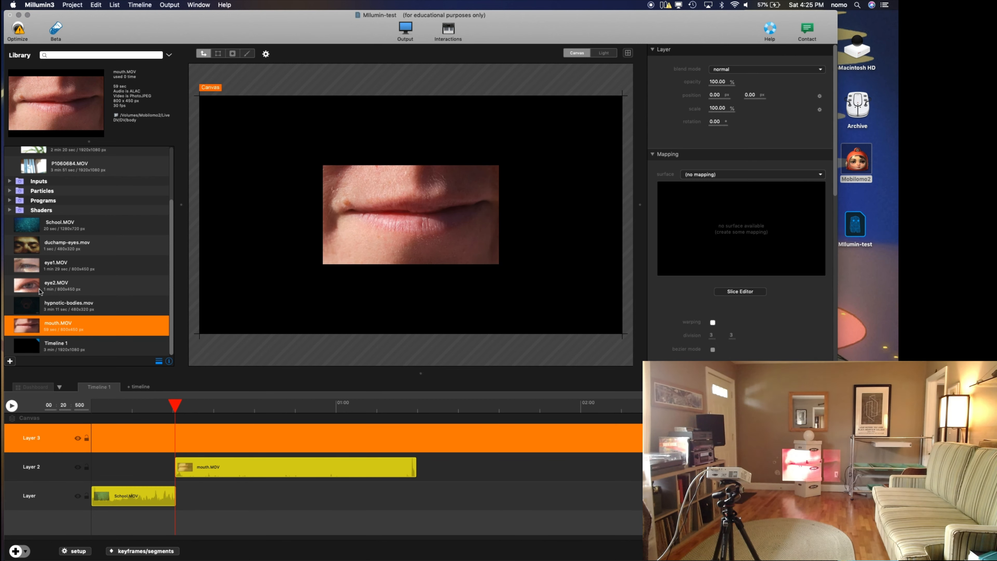
click(29, 245)
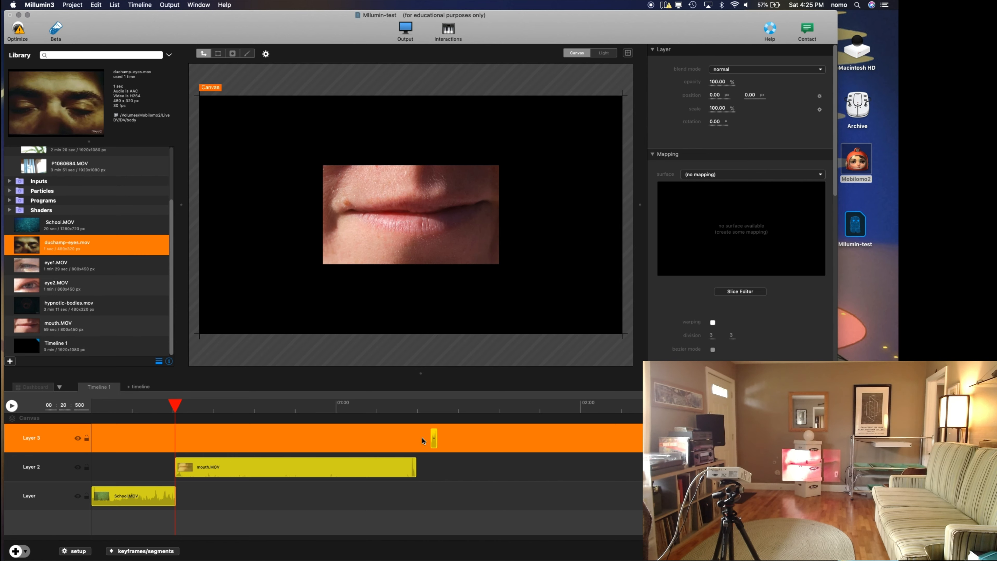
drag(436, 439, 437, 439)
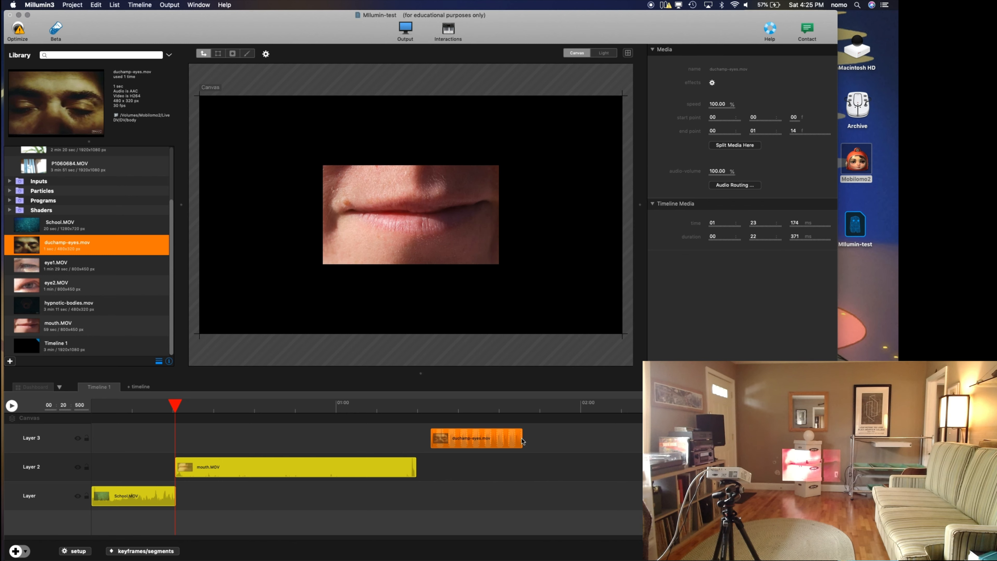
drag(510, 440, 484, 441)
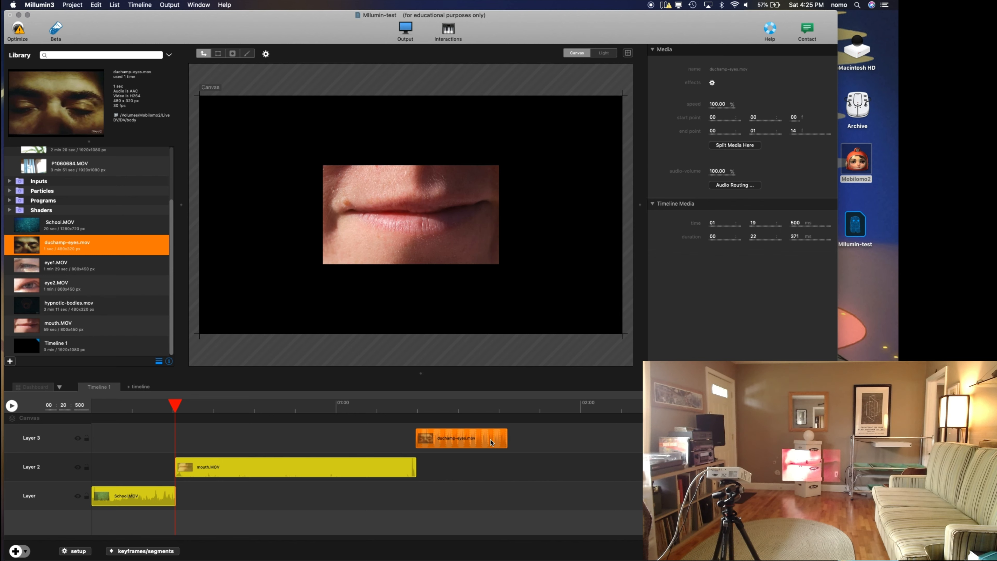
click(509, 439)
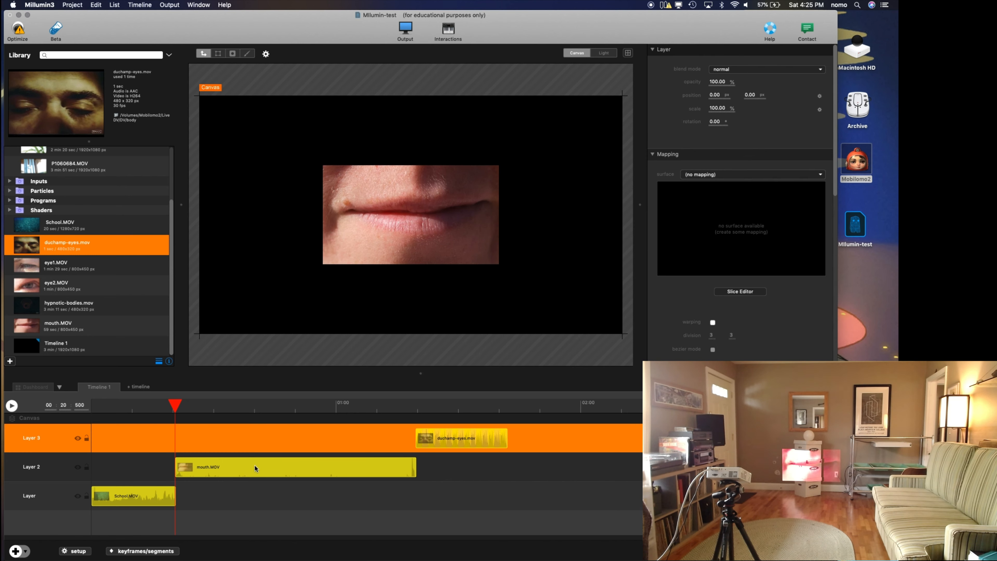
Step: Play the timeline from the start and skip ahead to check the change from the School clip to the mouth clip
click(237, 473)
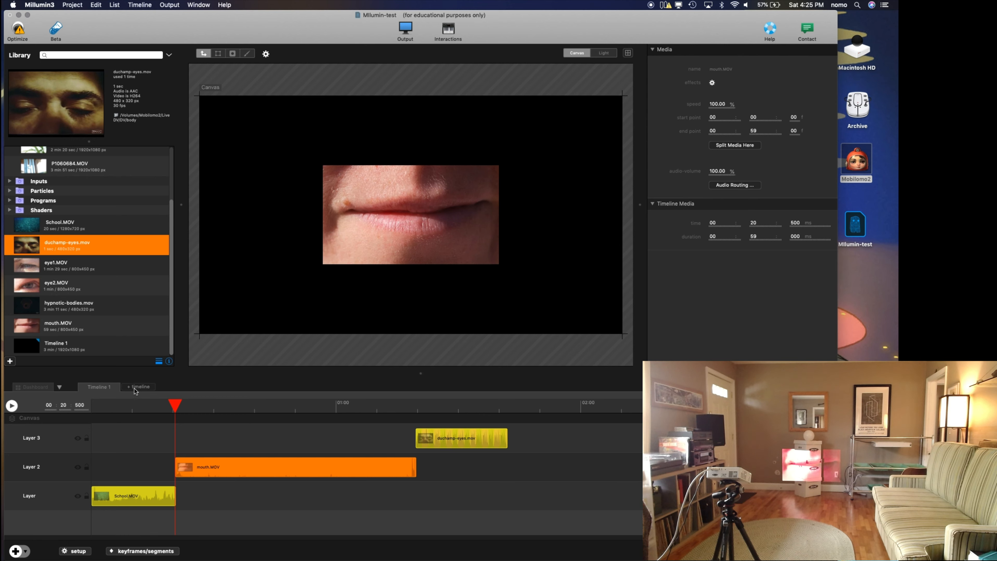
drag(176, 406, 76, 404)
key(space)
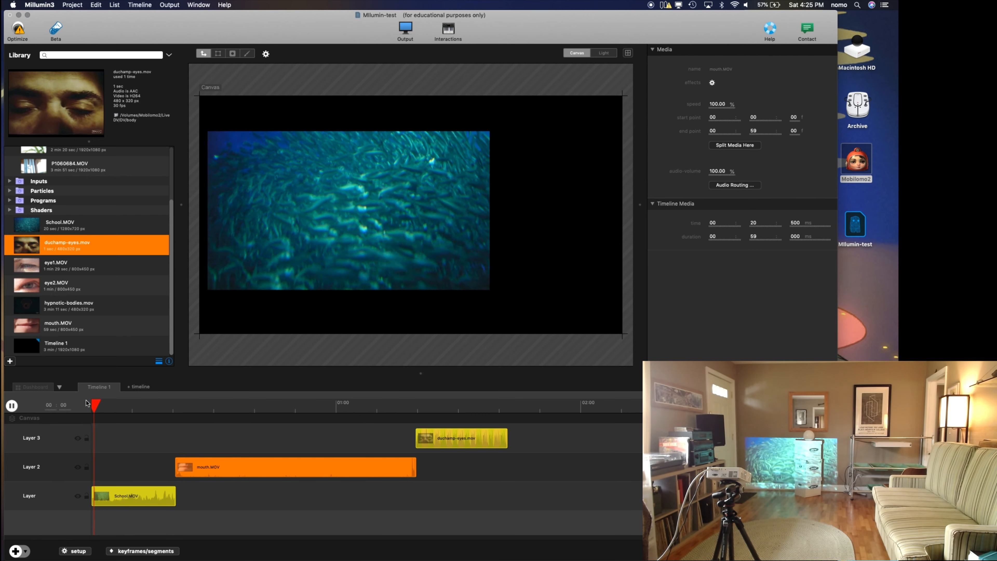
click(159, 404)
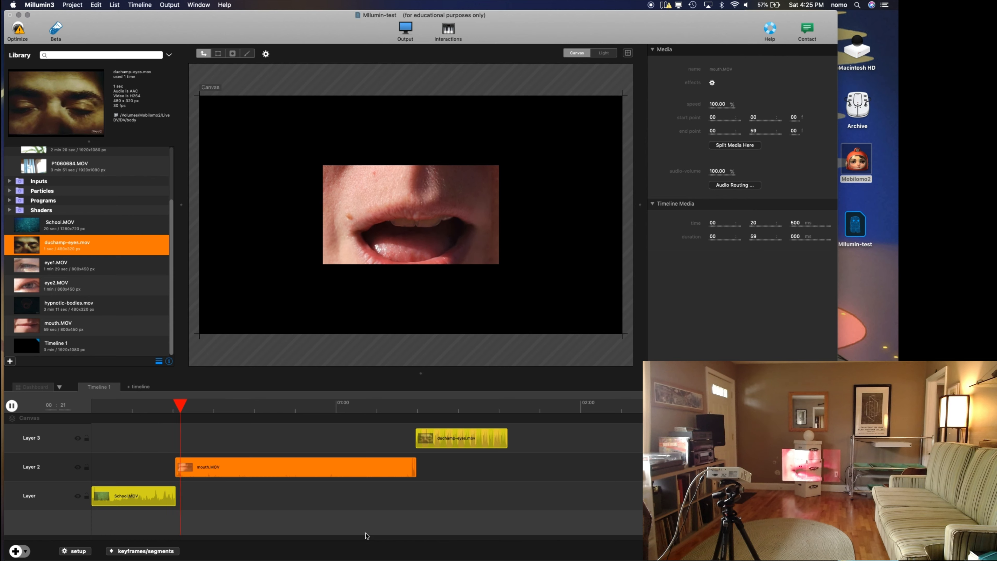
Step: Show the timeline's keyframes, segments and curves, examine the properties that can be keyframed on Layer 2, and pause playback
click(112, 551)
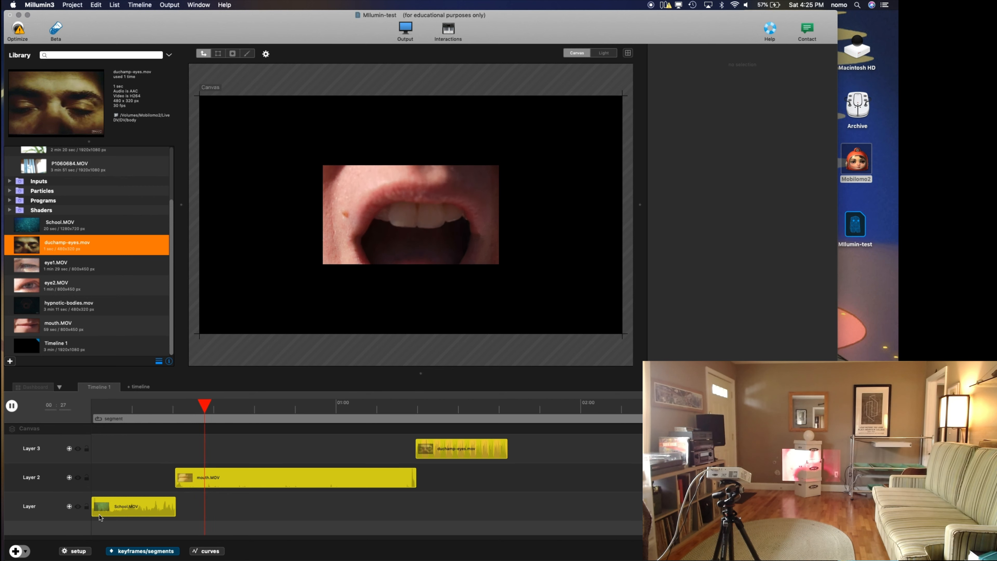
click(69, 478)
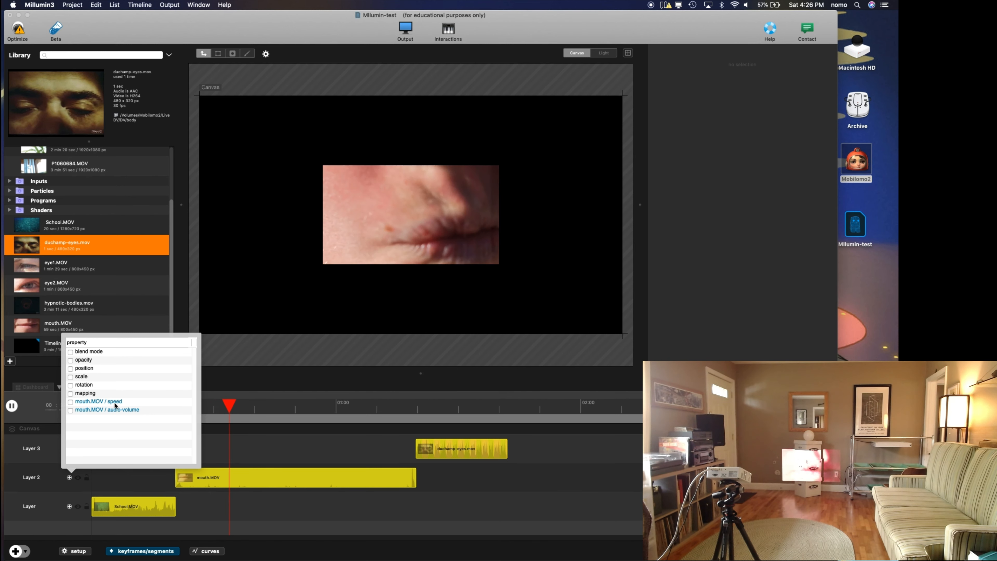
click(266, 508)
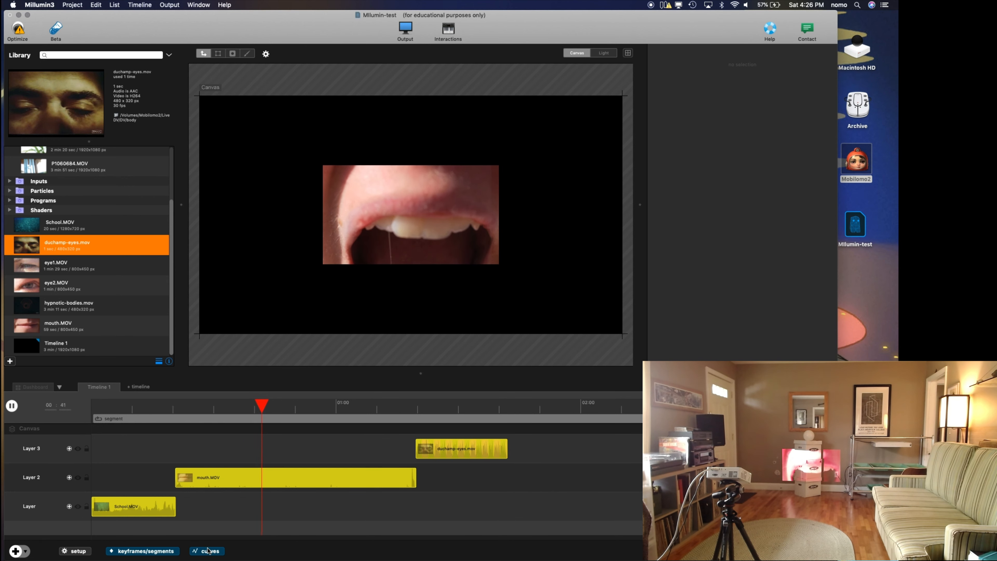
click(69, 477)
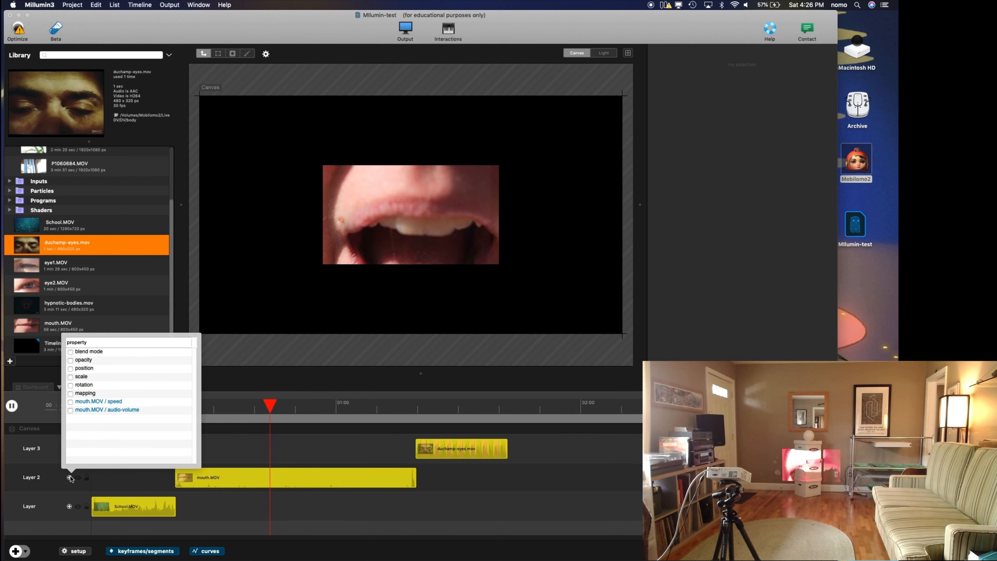
click(28, 490)
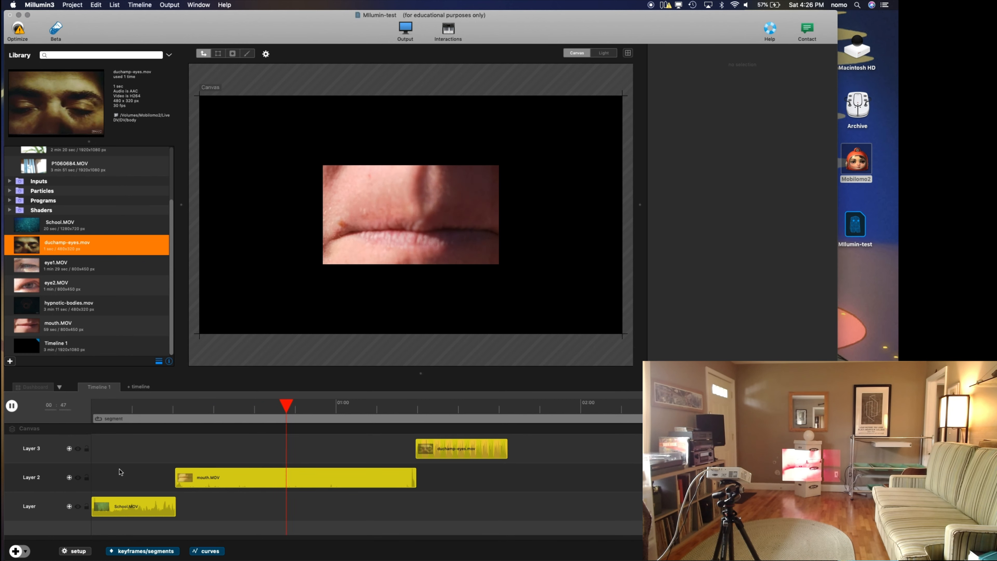
key(space)
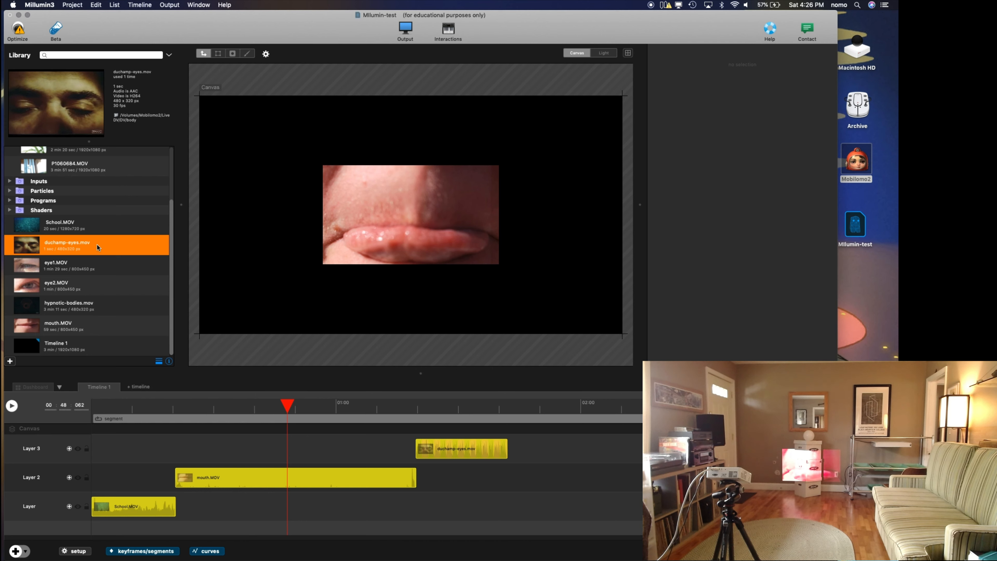
Step: Return to the dashboard's second column and corner-map the Layer 7 clip onto the upper box's face, at about -119, 205 px with 24.28% scale
scroll(97, 245, up, 4)
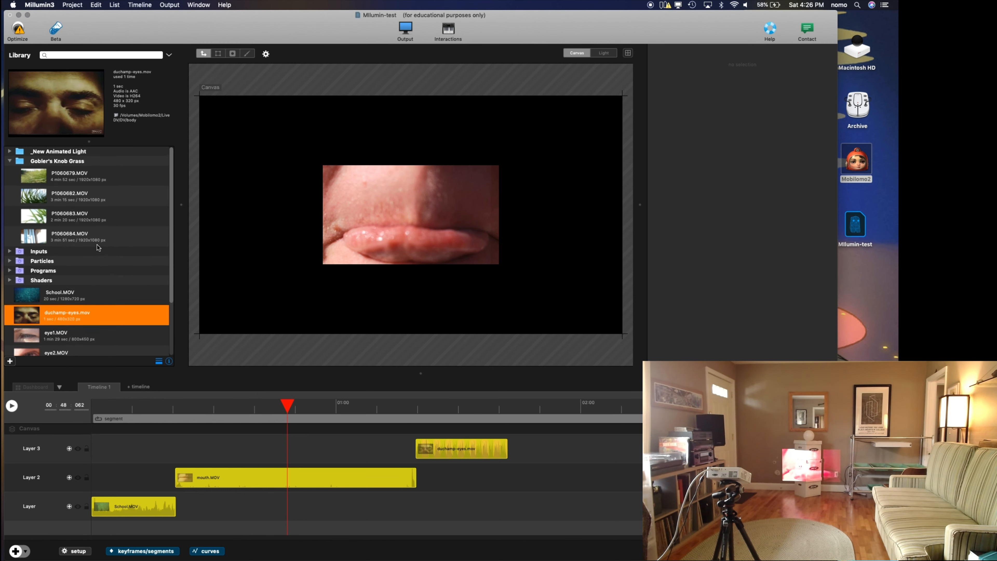
scroll(97, 244, down, 4)
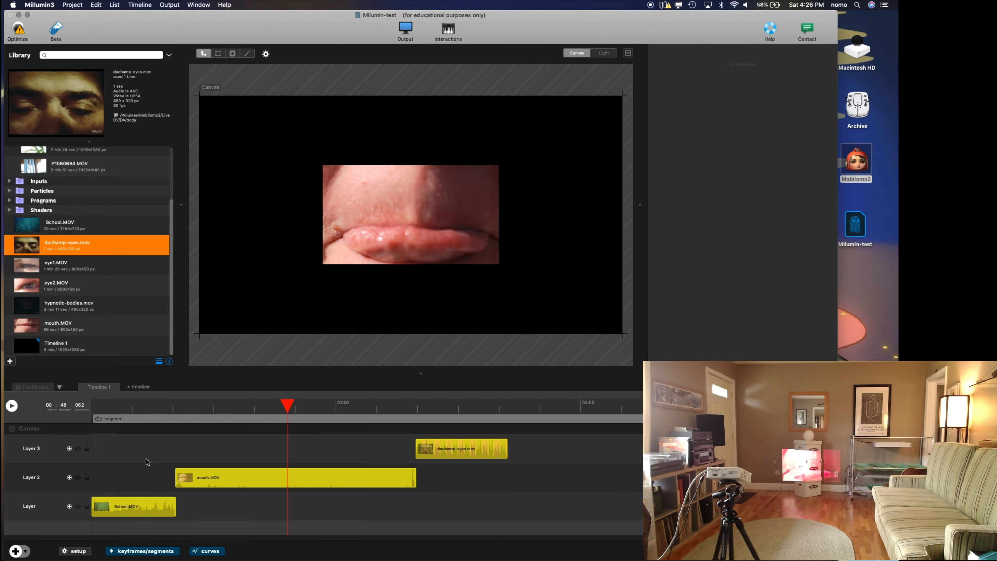
click(27, 388)
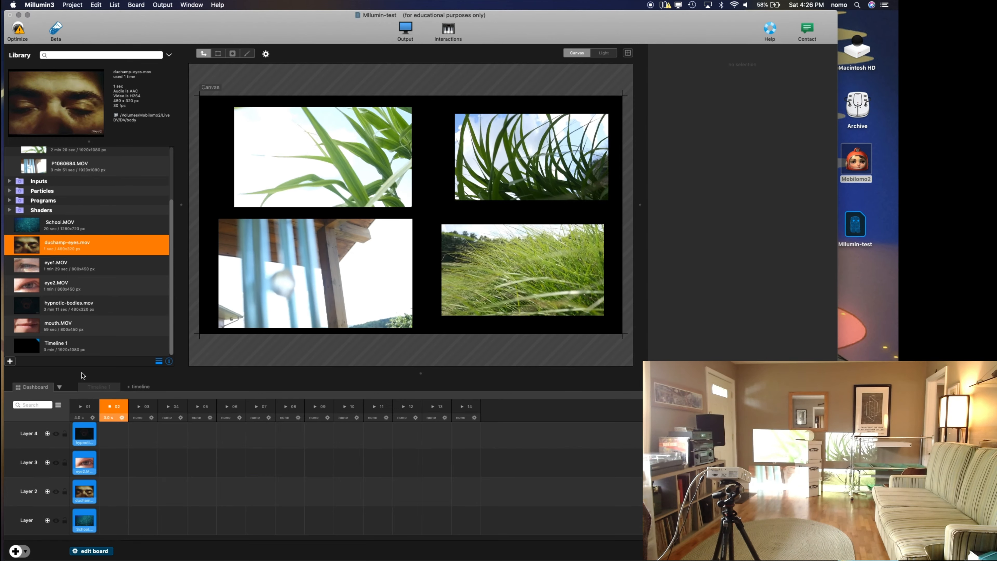
drag(321, 170, 255, 135)
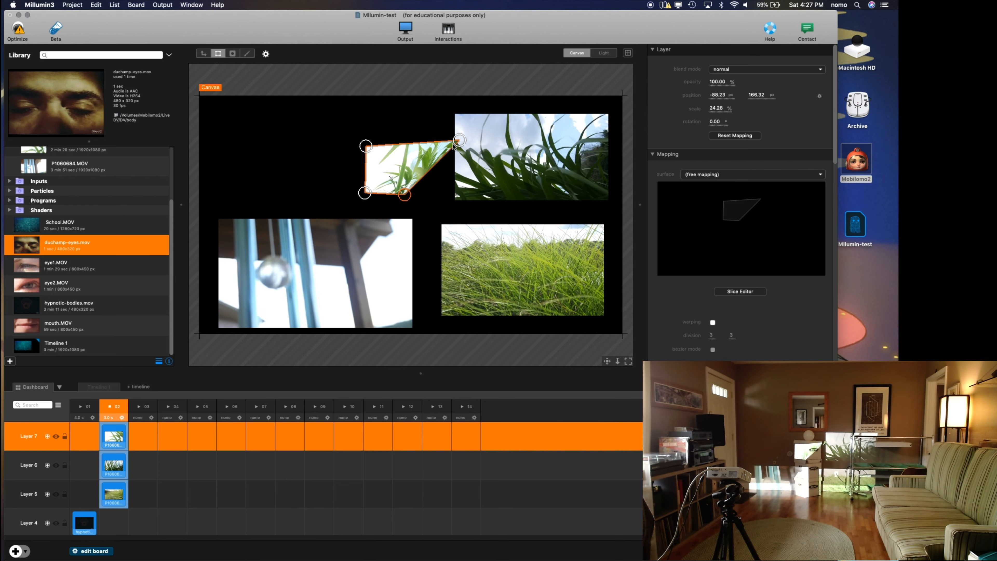
drag(412, 153, 411, 150)
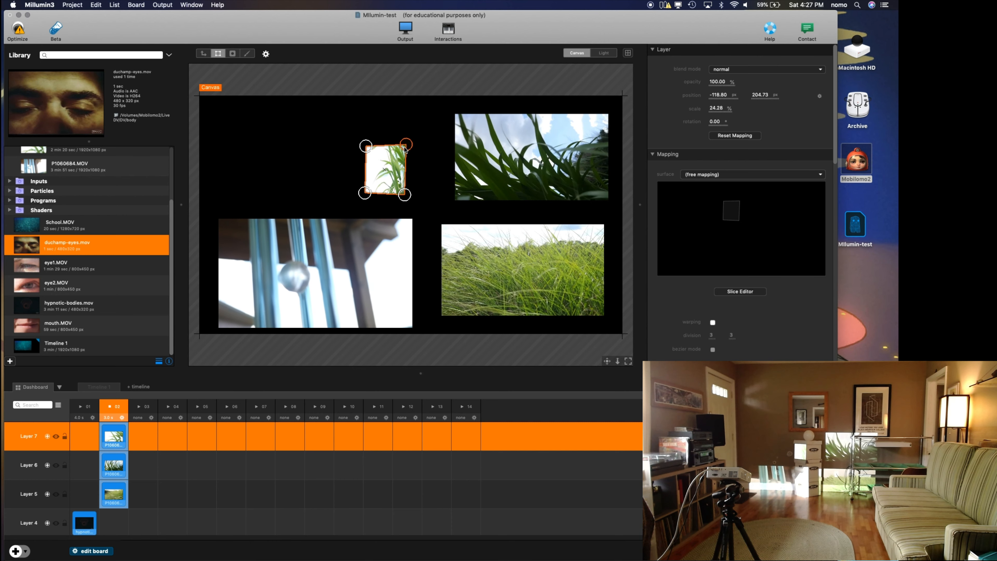
Step: Corner-map the Layer 8 clip onto the lower box's face directly below the Layer 7 clip, at about -116, -65 px
click(307, 263)
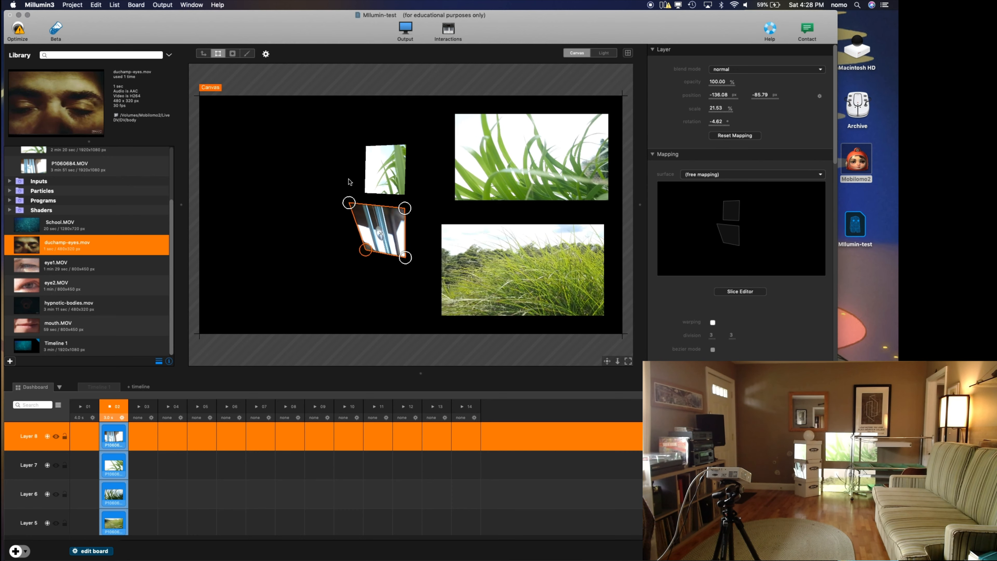
drag(349, 203, 366, 205)
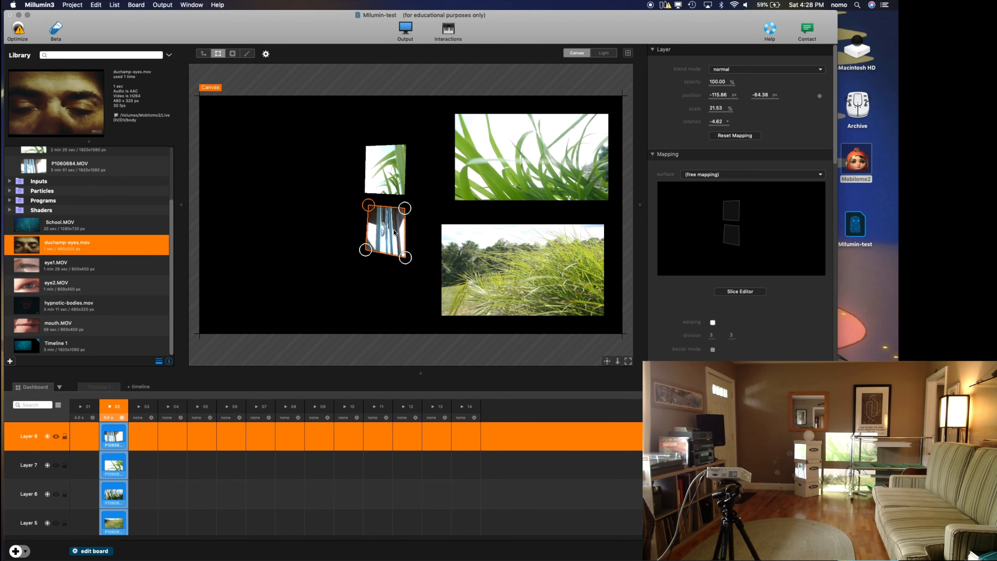
drag(406, 258, 405, 257)
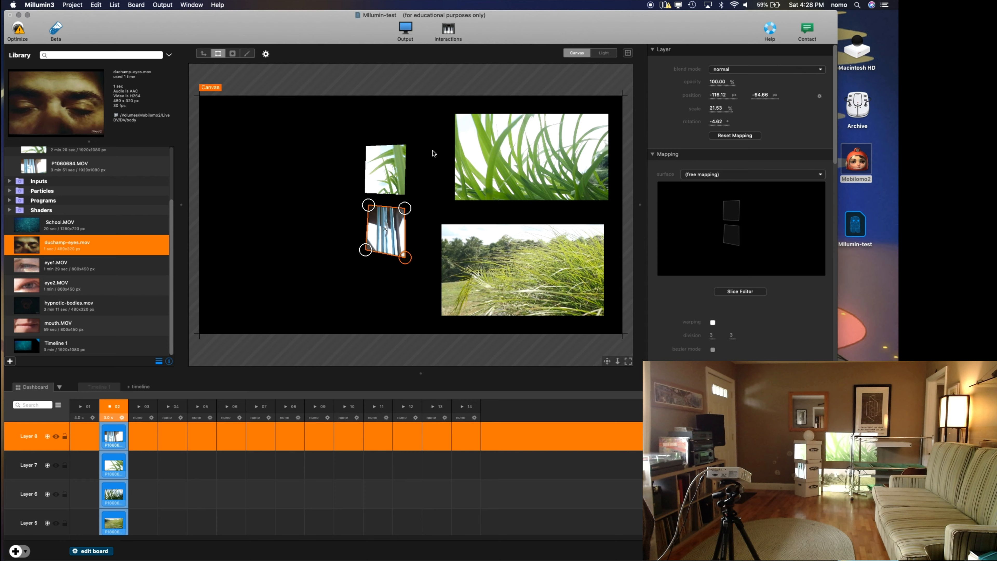
Step: Shrink the Layer 6 clip to about 22% and move it to about 85, 205 px, overlapping the Layer 7 clip's right edge
click(204, 53)
click(532, 153)
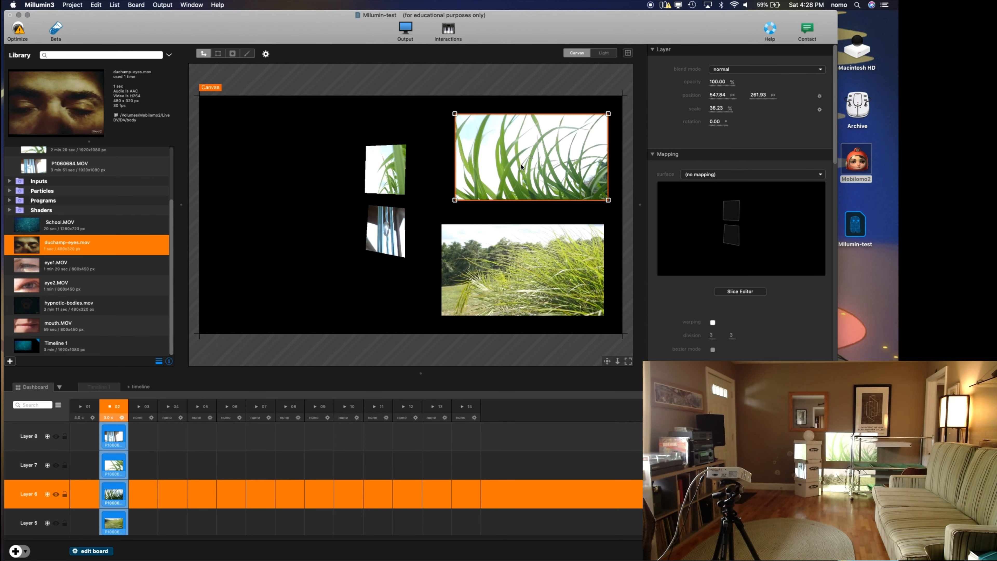
drag(521, 164, 470, 158)
drag(558, 107, 449, 172)
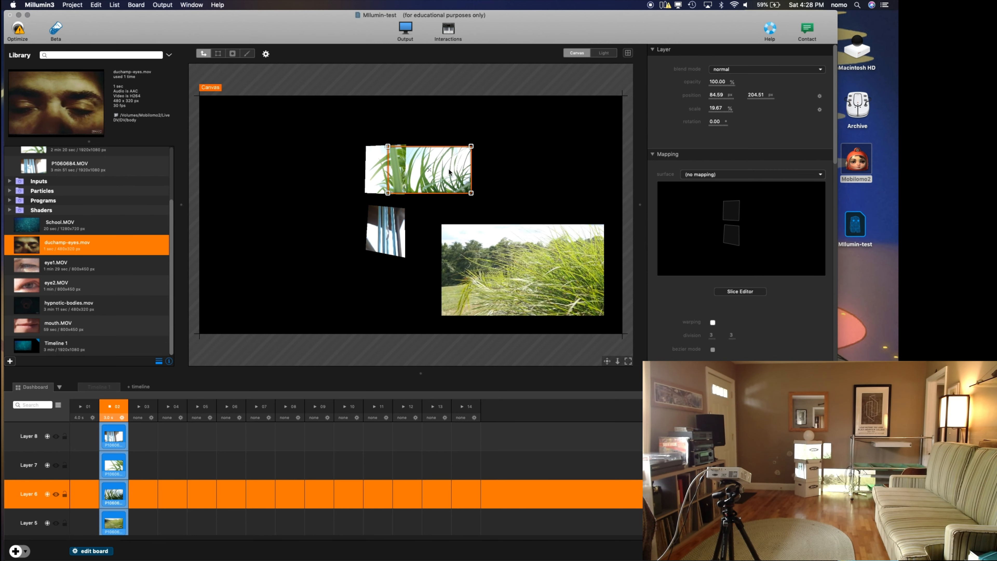
drag(471, 146, 476, 144)
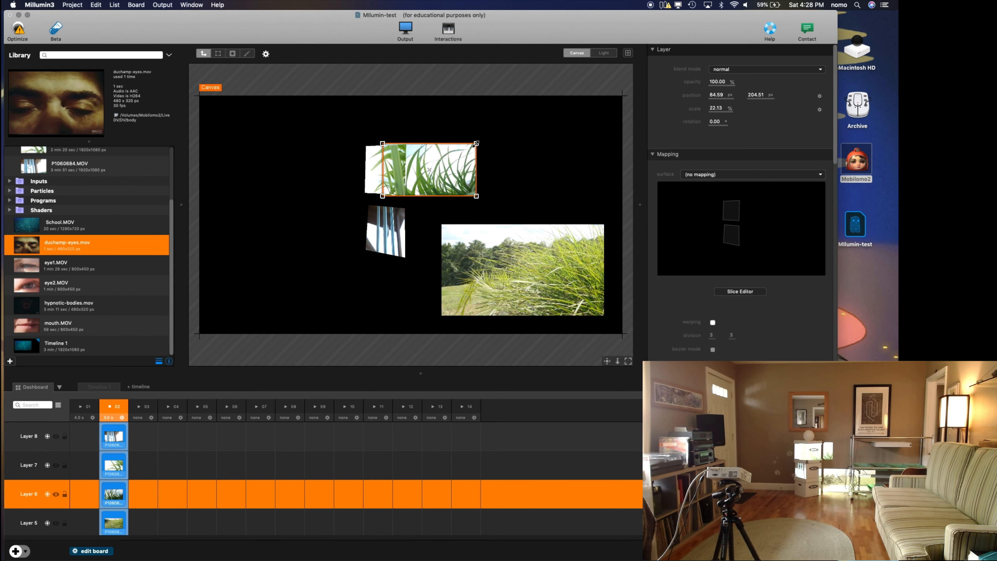
Step: Add a square mask to the Layer 6 clip and invert it so only the area inside the mask shows
click(232, 54)
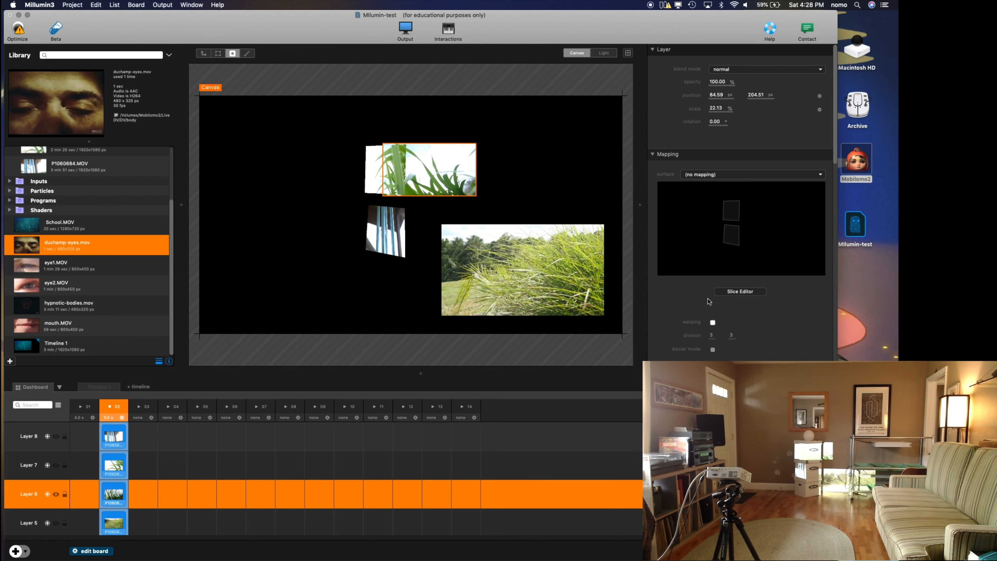
scroll(704, 272, down, 4)
scroll(703, 272, down, 8)
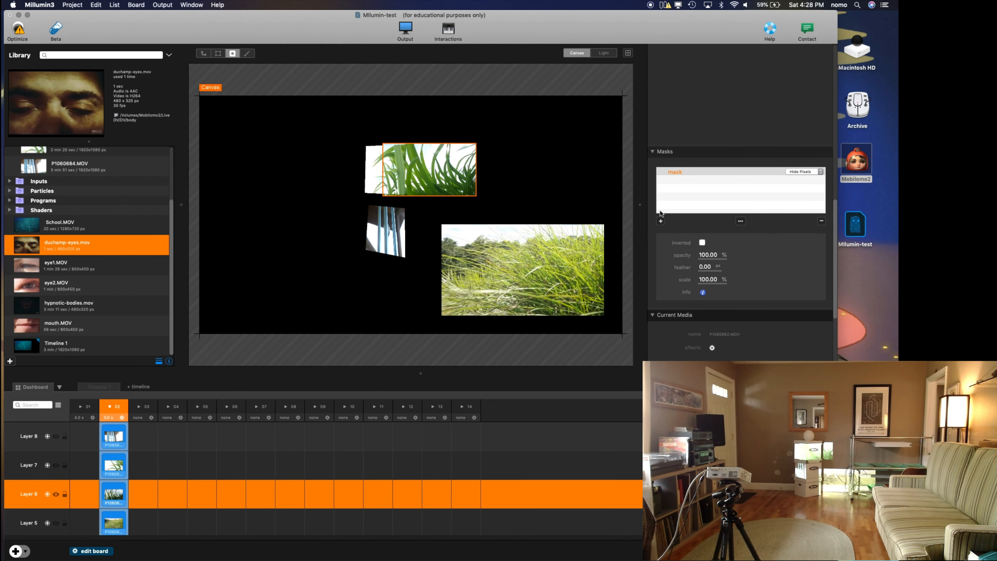
click(661, 221)
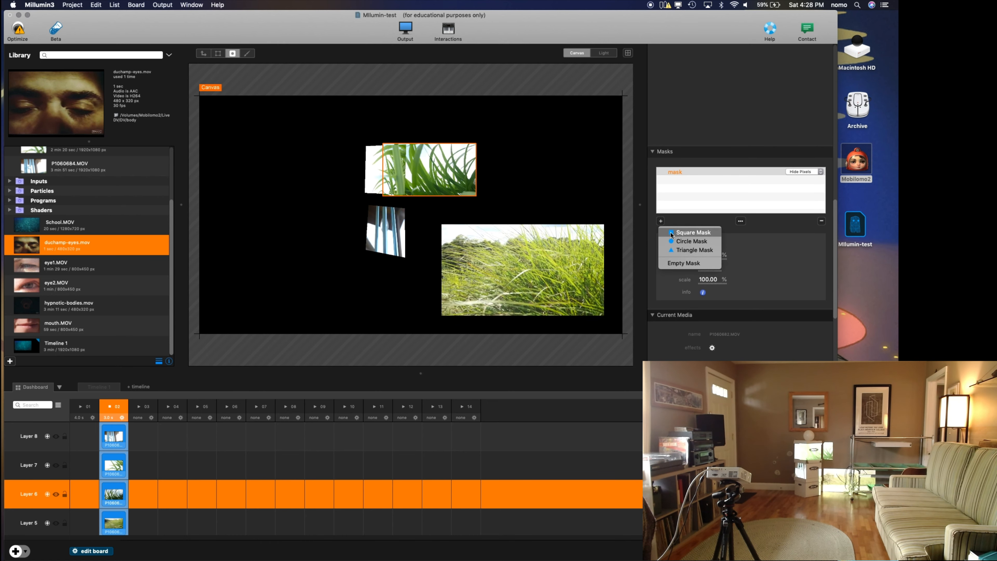
click(676, 235)
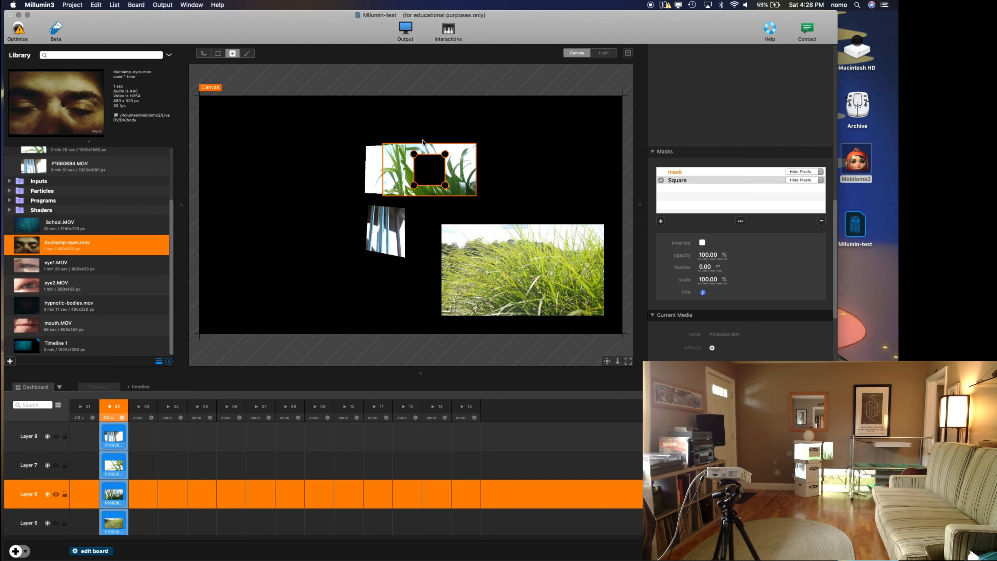
drag(414, 154, 410, 185)
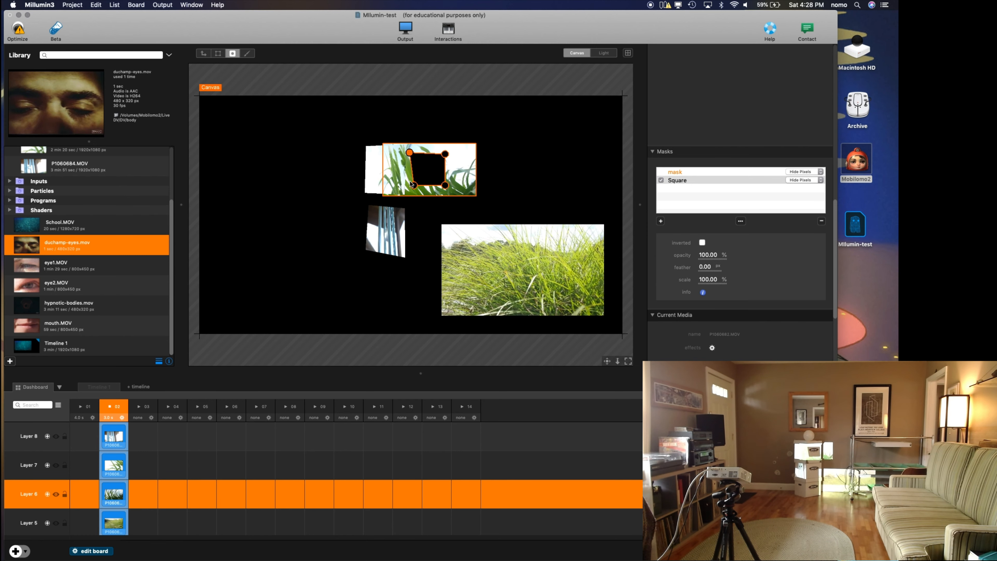
click(702, 243)
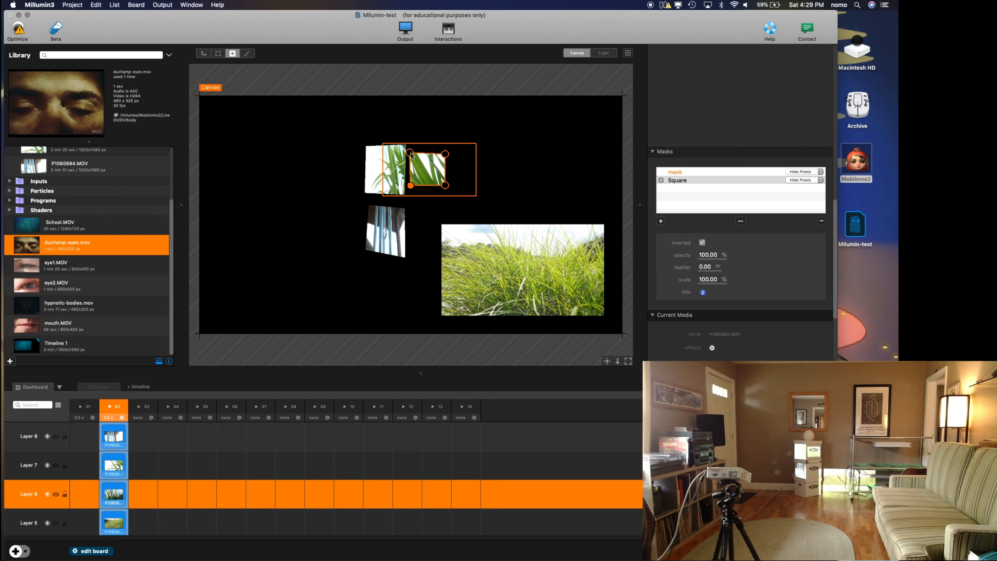
Step: Reshape the Layer 6 square mask's four corners to fit the upper box's side face, flush against the Layer 7 clip
drag(408, 152, 406, 146)
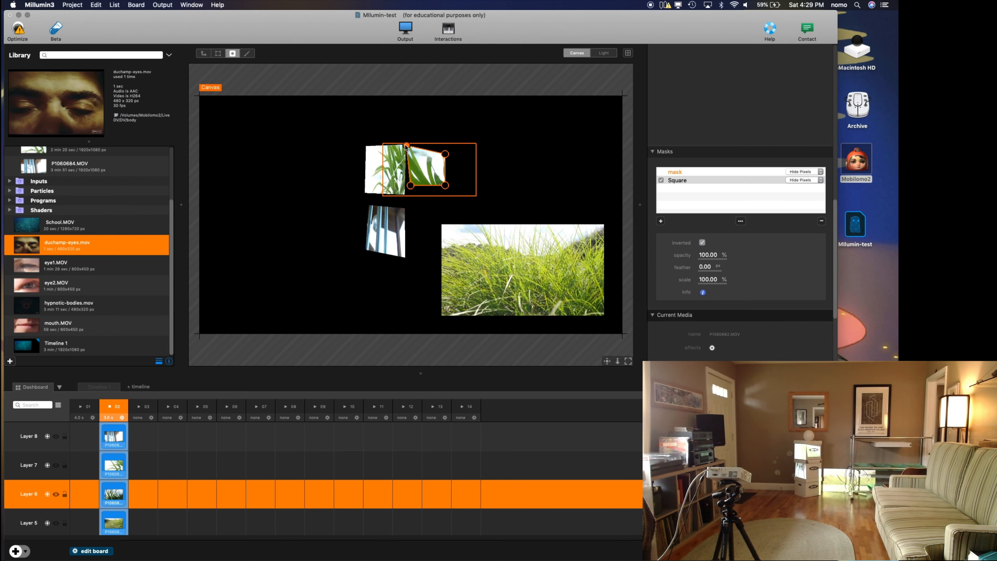
drag(410, 185, 405, 194)
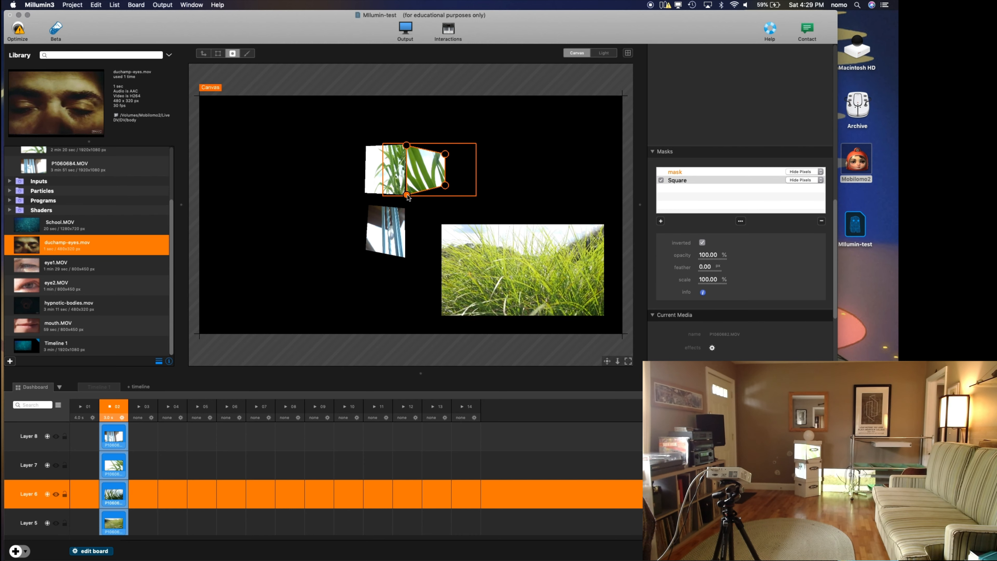
drag(450, 189, 447, 193)
drag(445, 154, 446, 152)
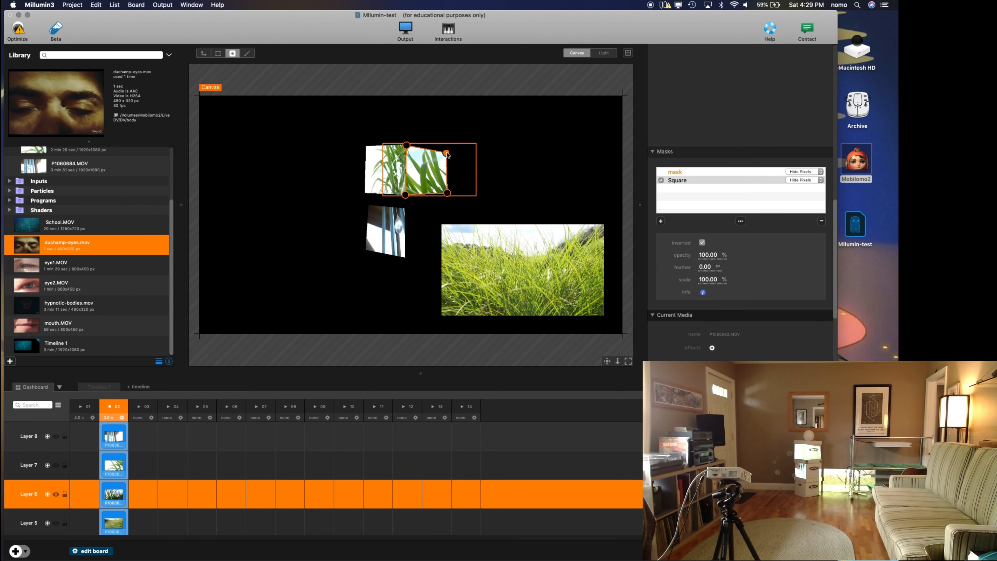
mouse_move(447, 151)
mouse_down()
mouse_move(426, 164)
mouse_move(452, 148)
mouse_up()
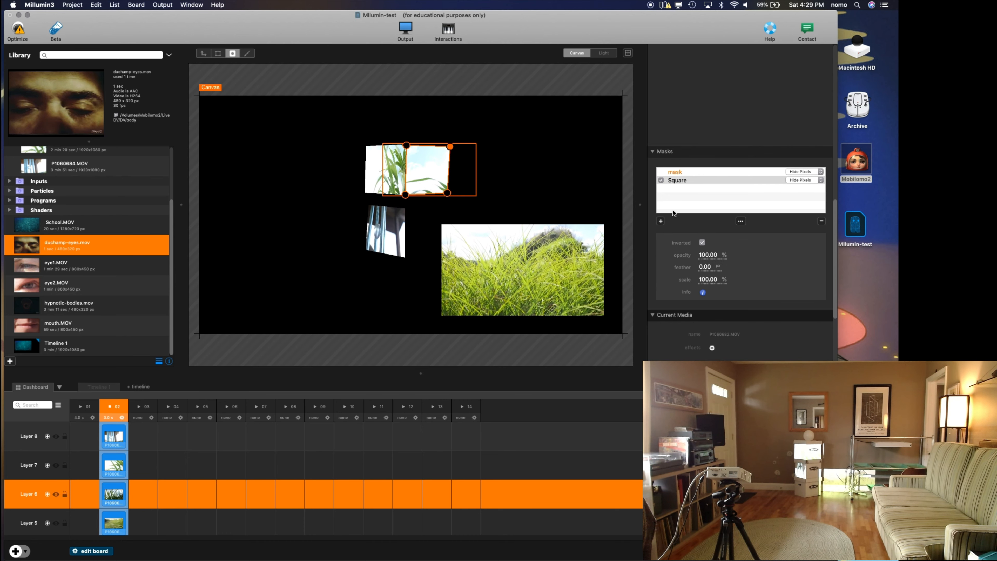
click(661, 221)
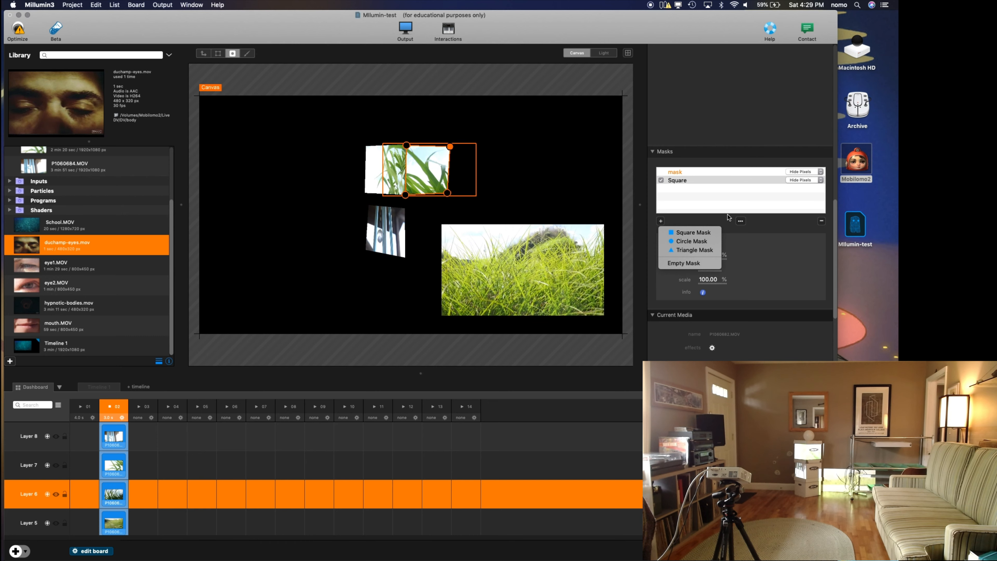
click(778, 255)
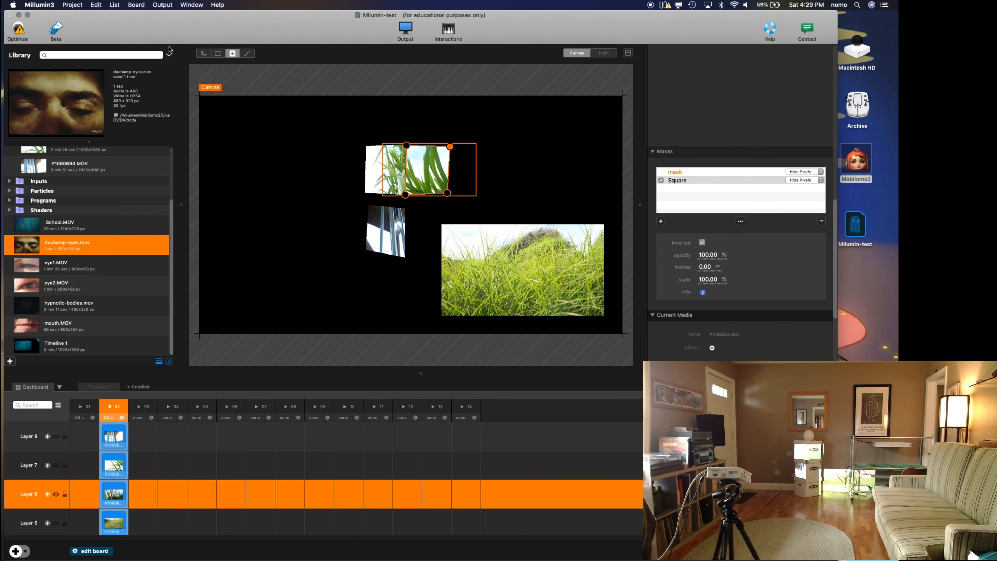
Step: Scale down the Layer 5 grass clip and position it over the lower box's side face, slightly overlapping the Layer 8 clip
click(203, 54)
click(517, 264)
drag(517, 264, 460, 254)
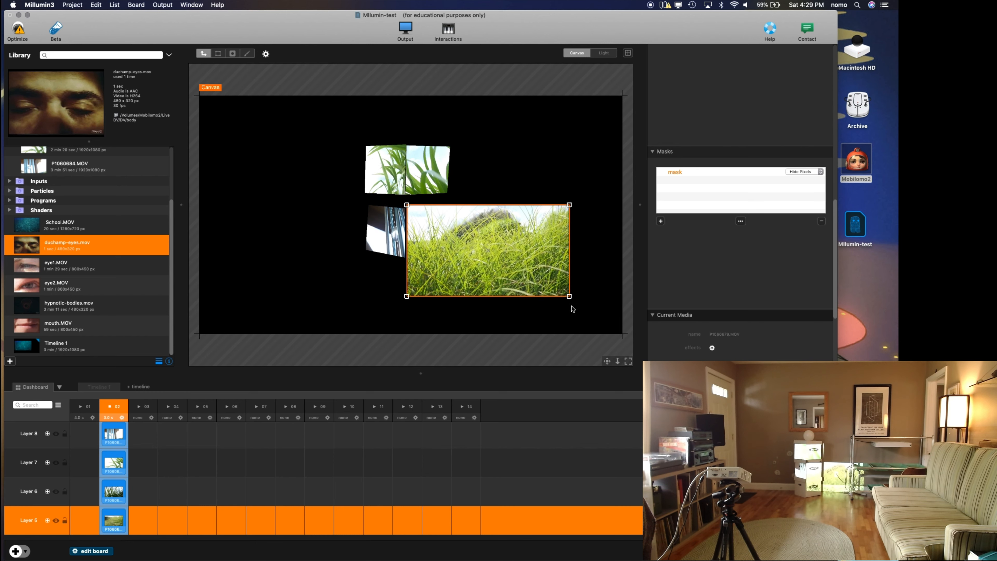
drag(570, 299, 544, 282)
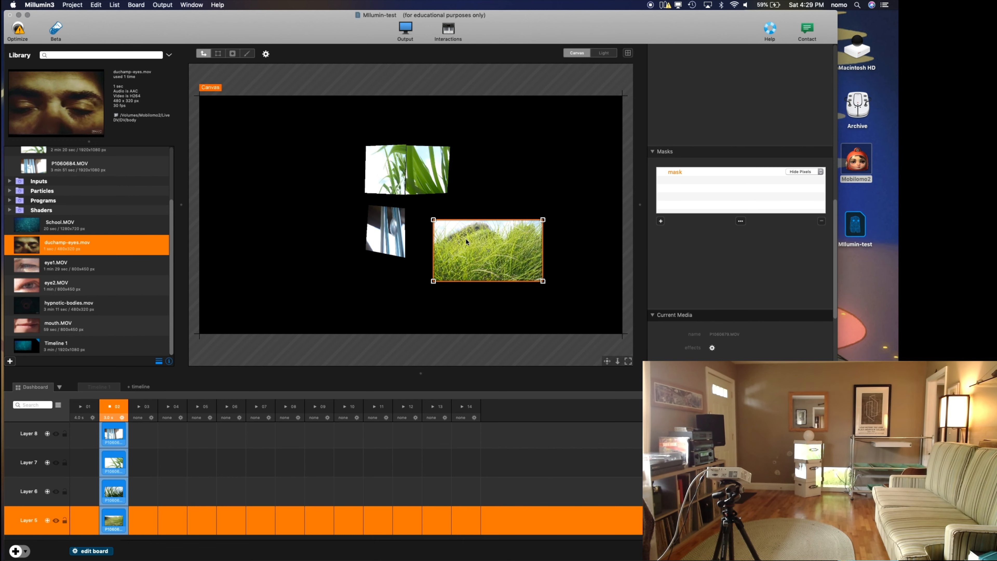
drag(456, 240, 443, 232)
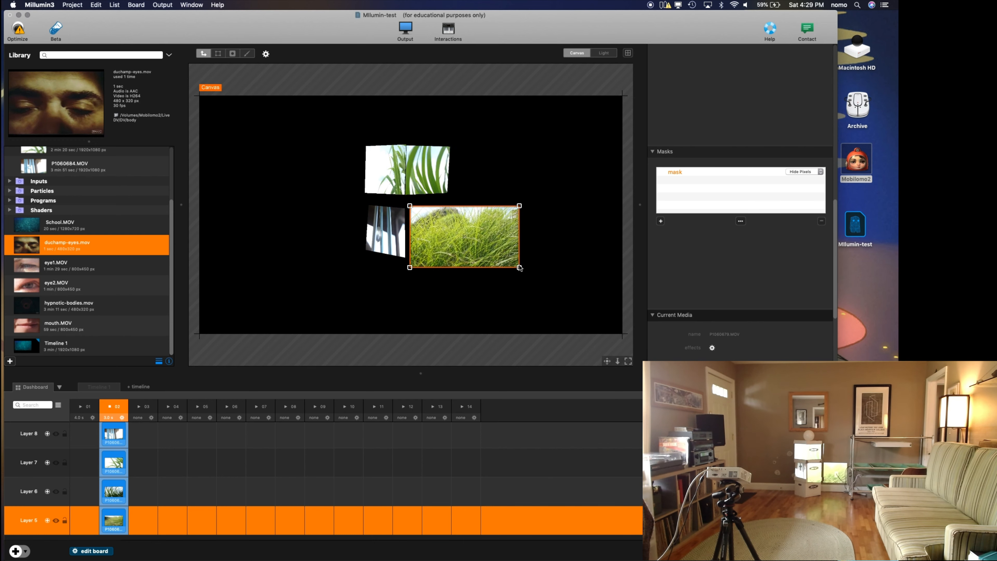
drag(521, 269, 424, 245)
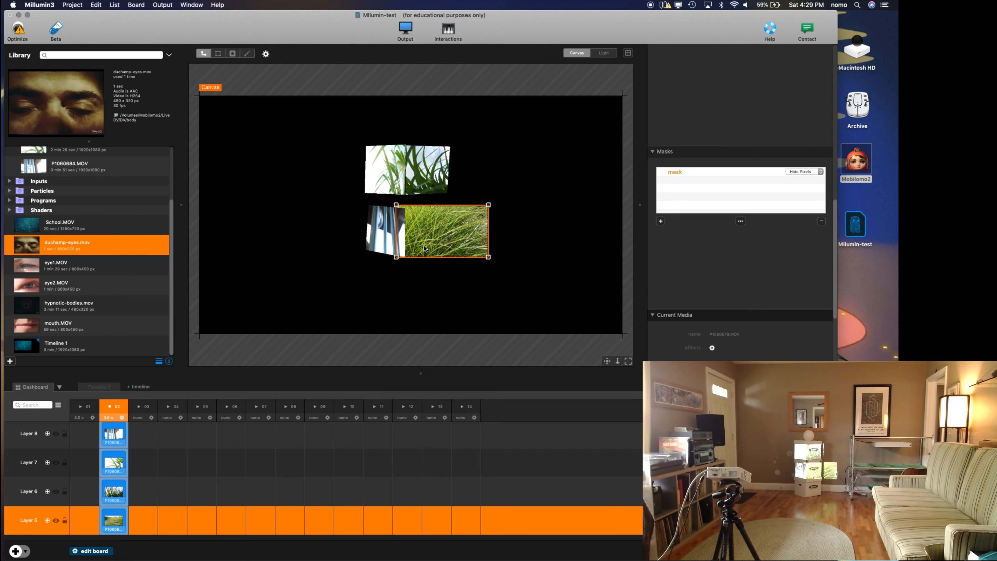
Step: Add an inverted triangle mask to the Layer 5 grass clip and adjust its placement and apex to fit the lower box's side face
click(232, 55)
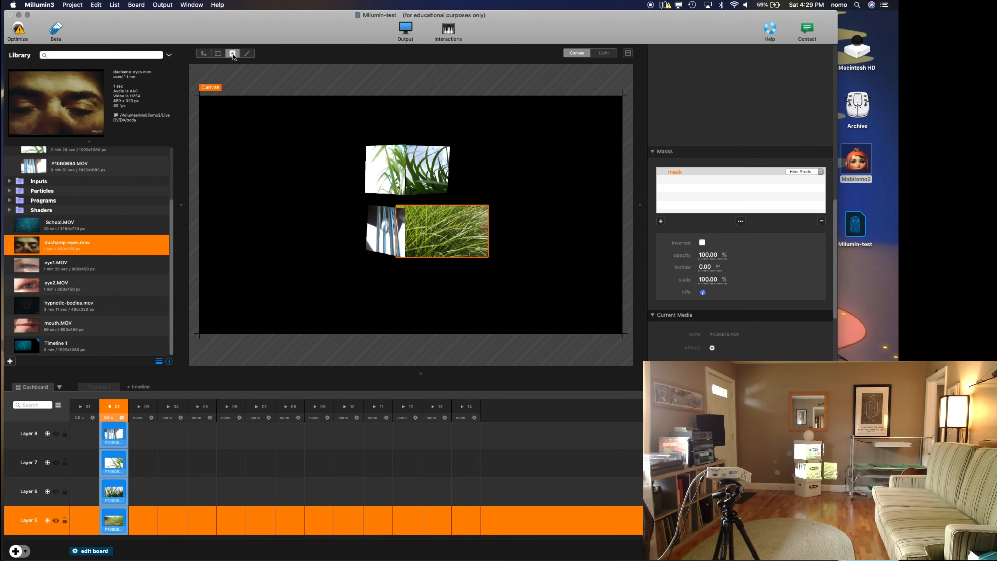
click(660, 222)
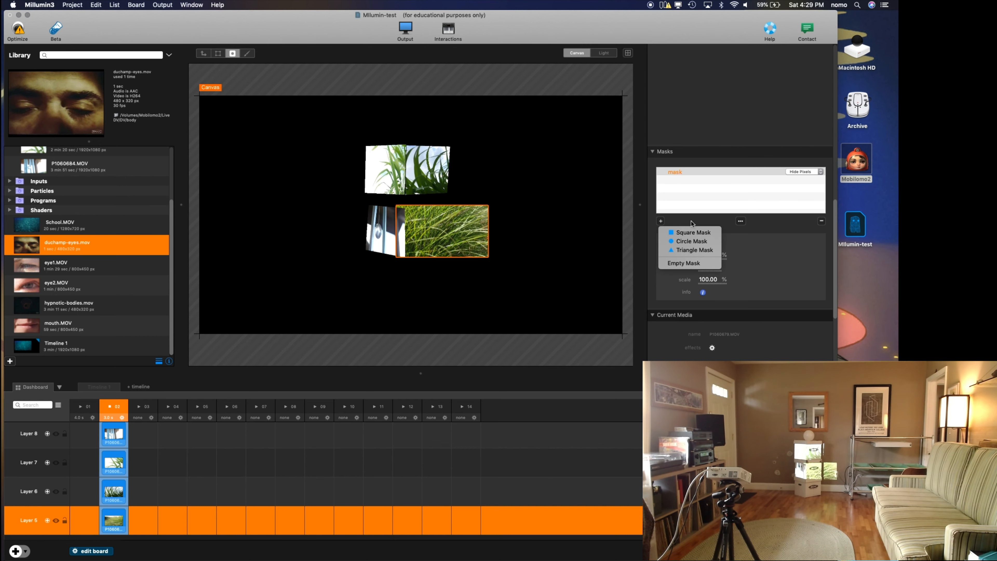
click(695, 250)
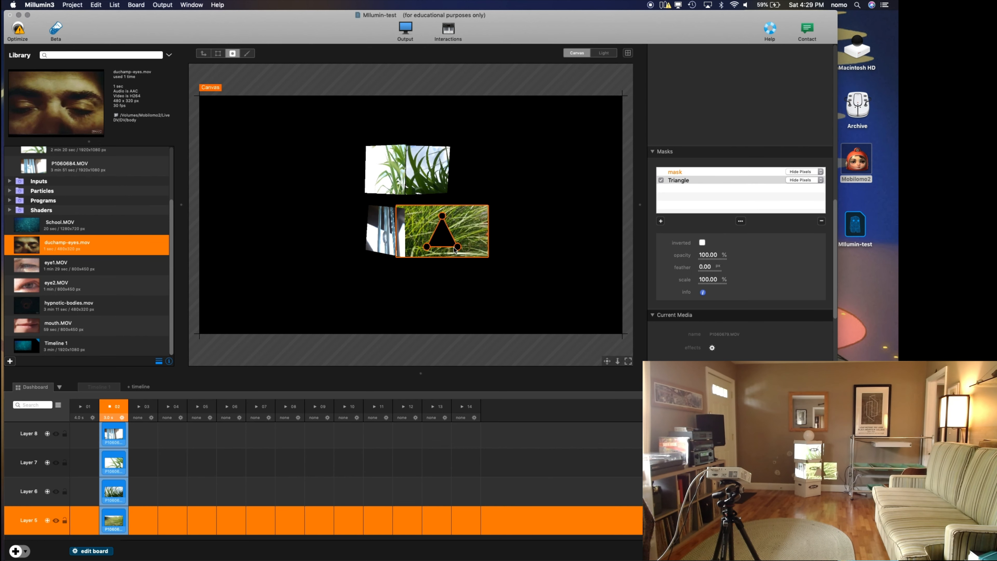
drag(436, 241, 428, 240)
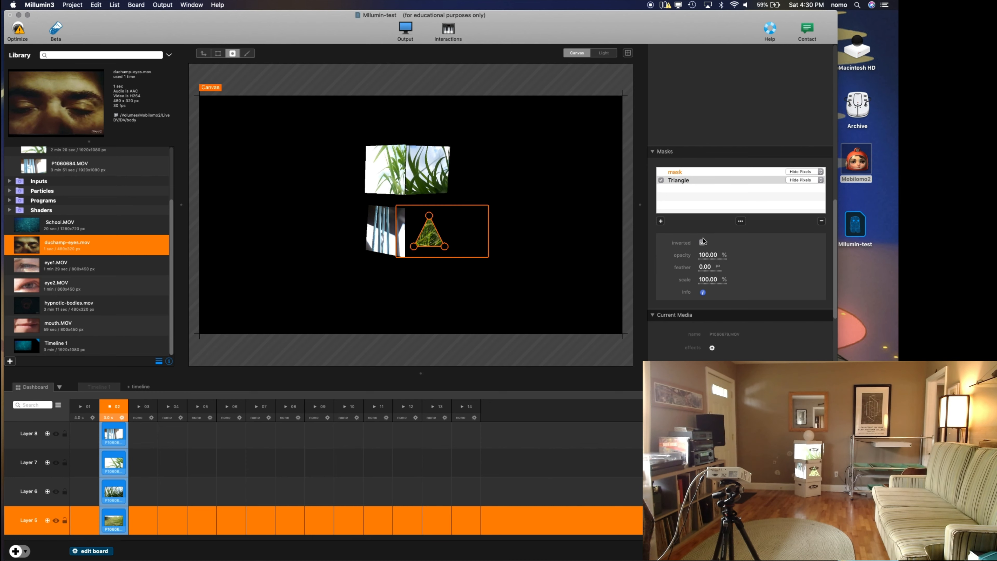
click(430, 217)
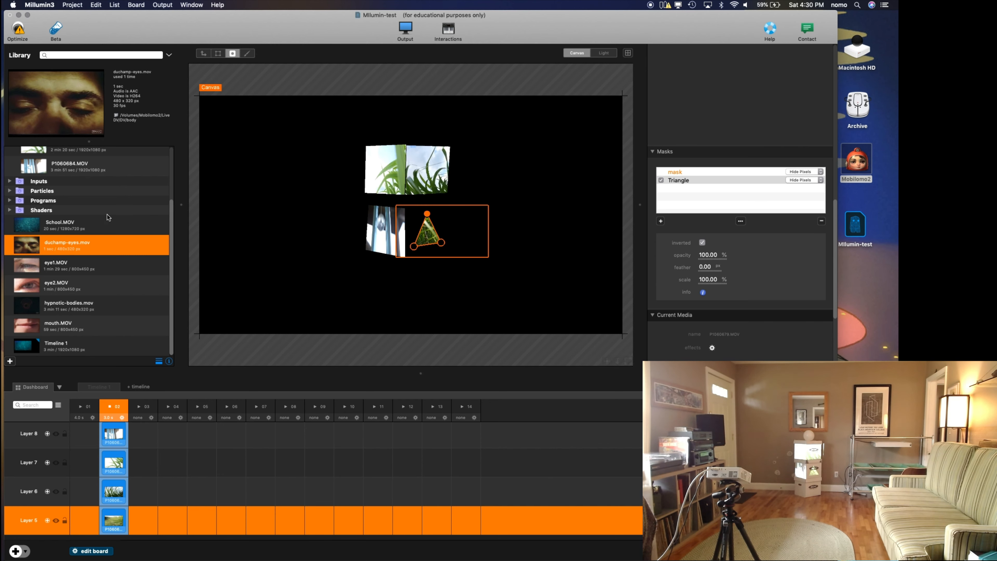
Step: Add a new empty layer above Layer 8 on the dashboard
scroll(175, 460, down, 4)
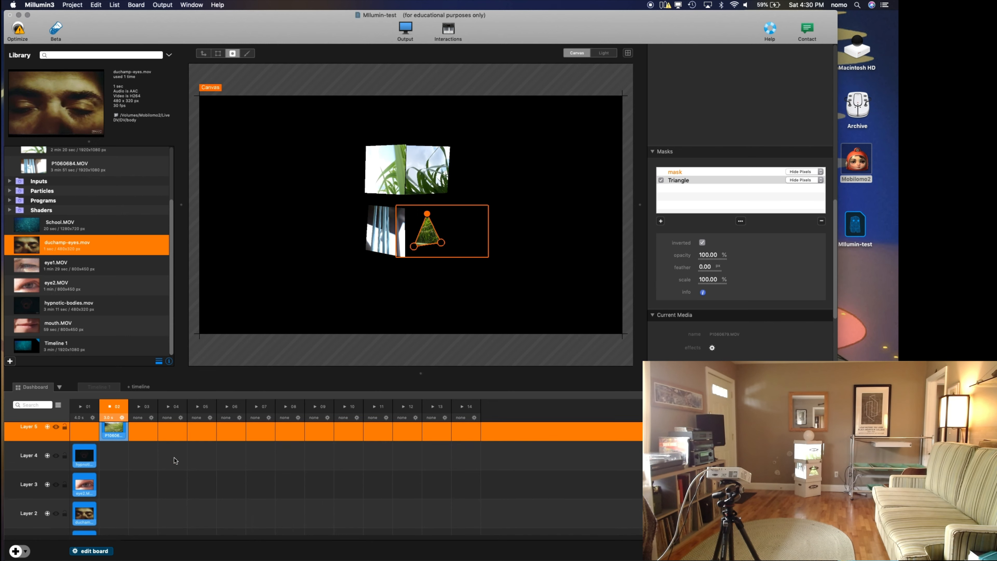
scroll(175, 459, up, 4)
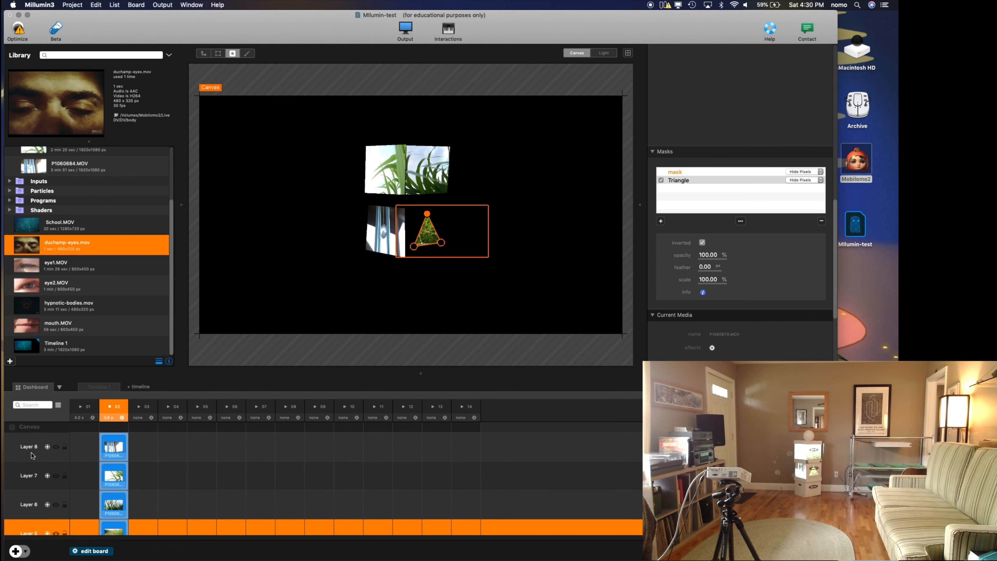
click(33, 455)
click(18, 550)
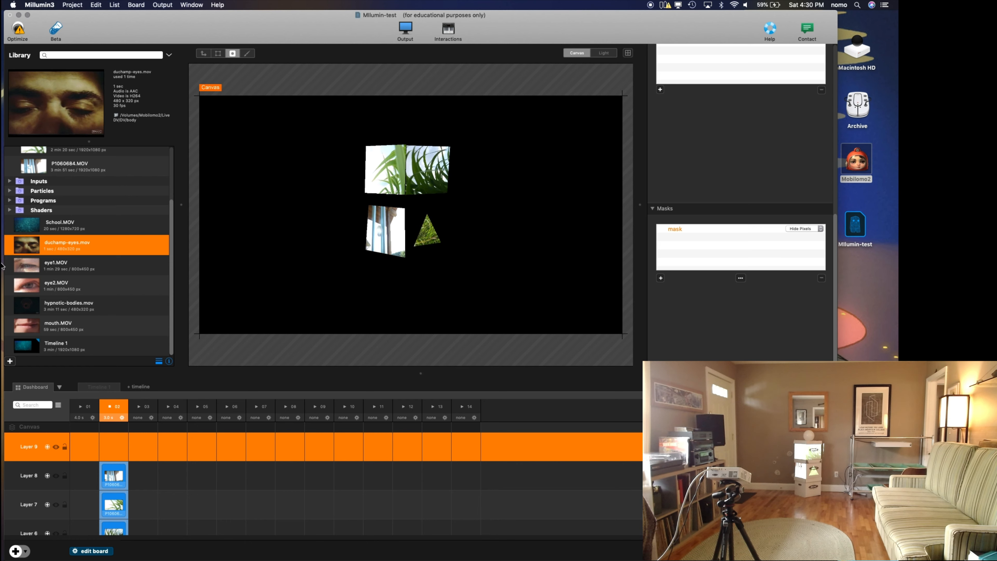
Step: Place Shadow Figures 2.mov from the _New Animated Light folder in column 02 of the new top layer and launch that column
click(31, 228)
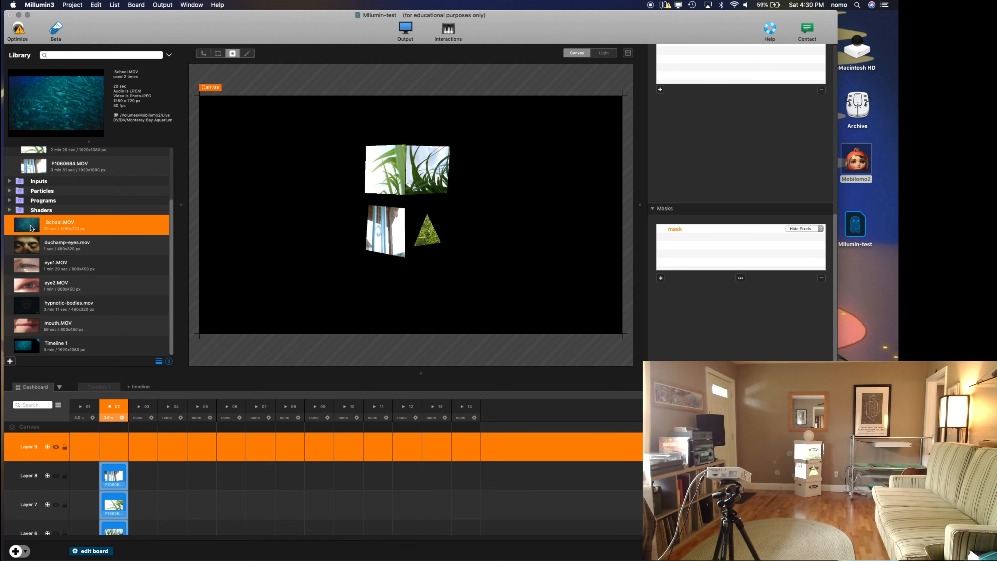
scroll(30, 256, up, 3)
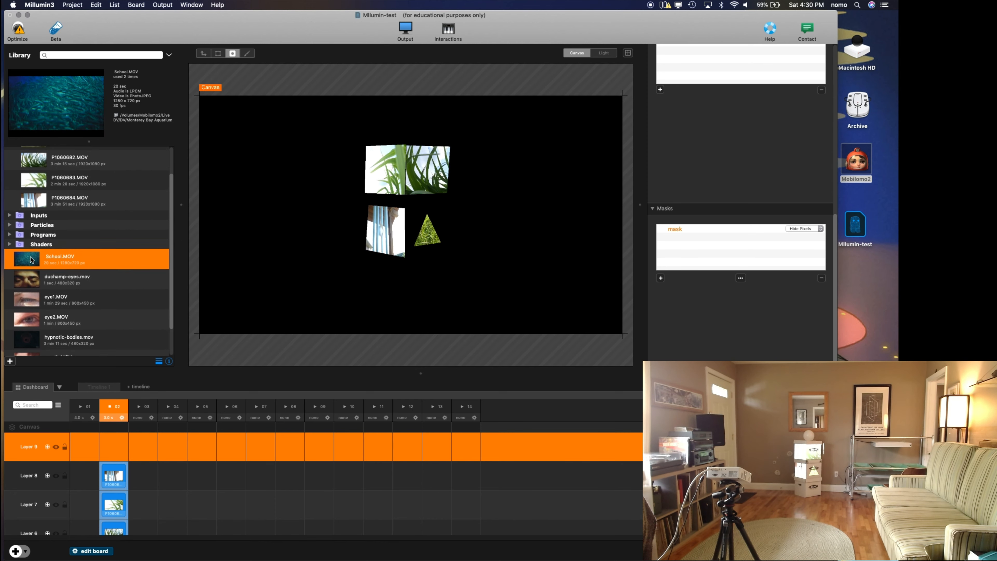
scroll(31, 259, up, 1)
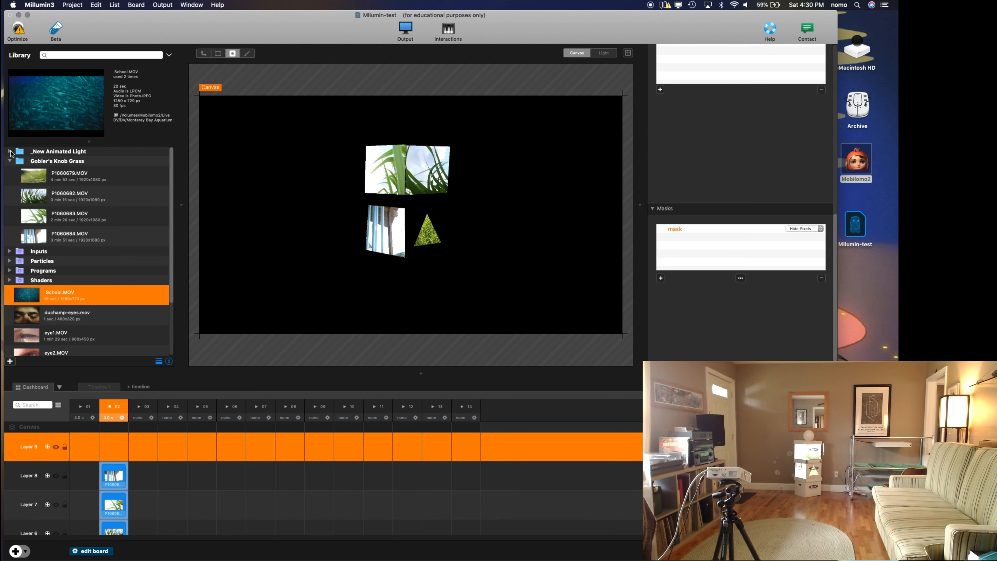
click(9, 151)
click(33, 267)
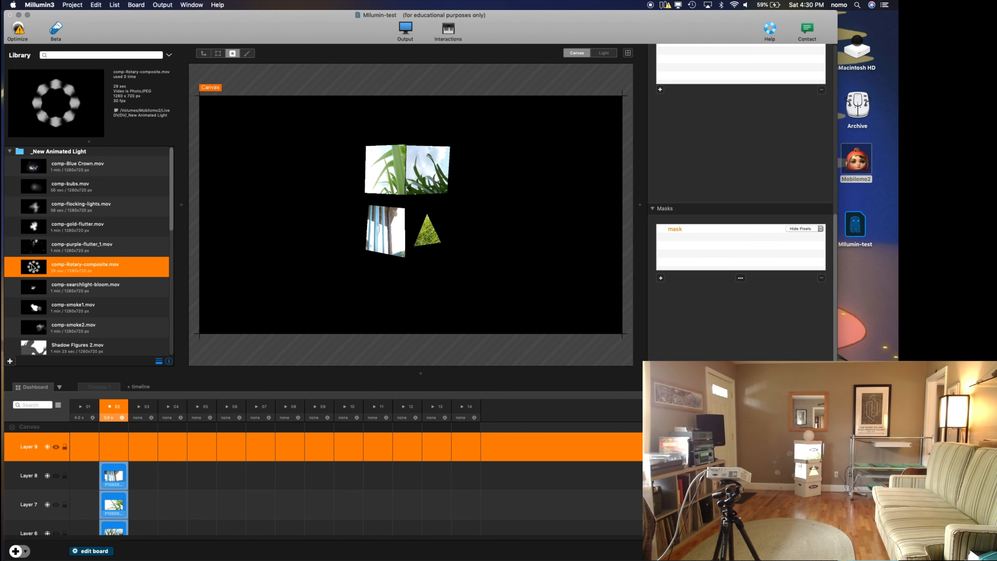
scroll(46, 307, down, 3)
click(38, 313)
drag(35, 314, 112, 446)
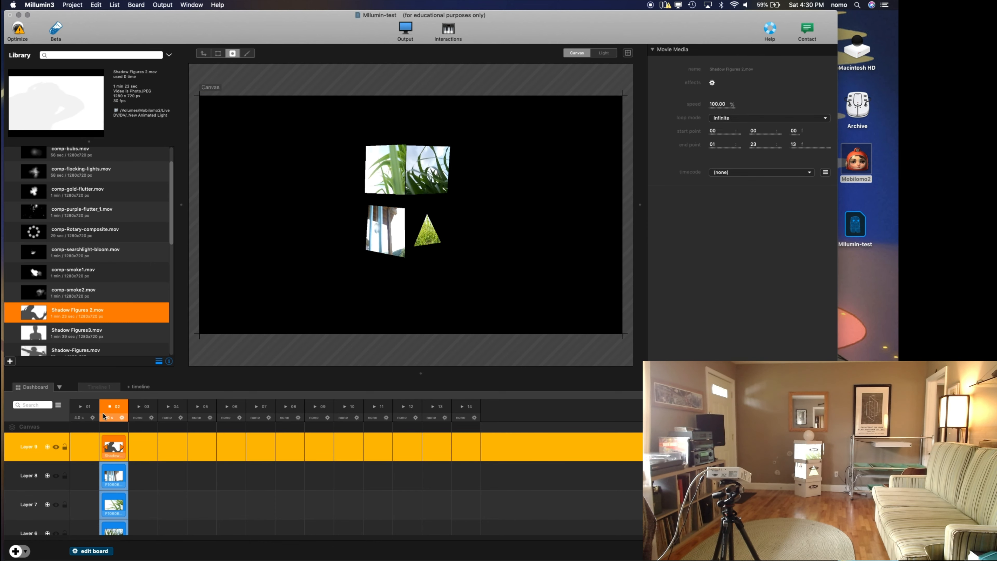
click(110, 407)
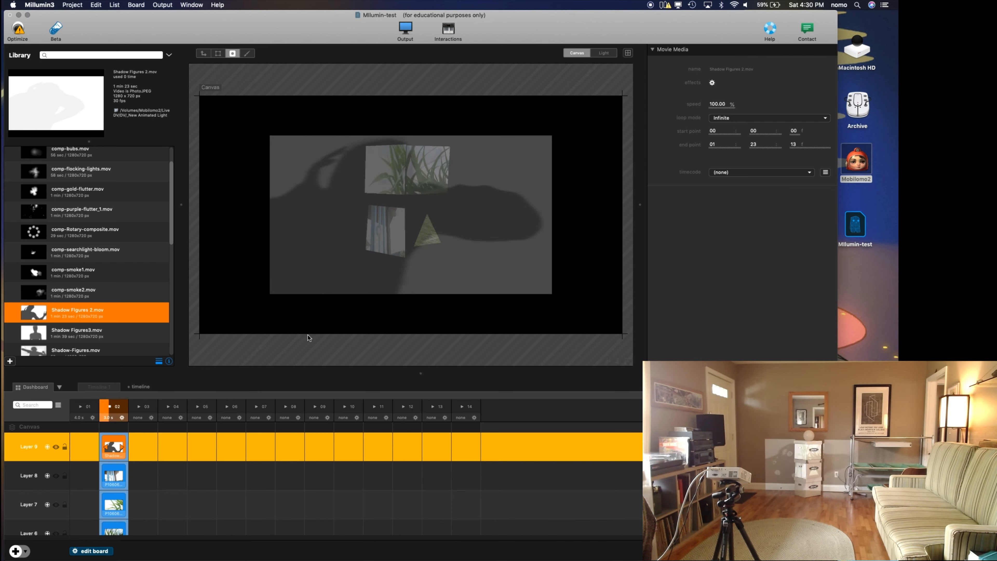
Step: Shrink the Shadow Figures 2 clip to about 18.65% and move it to about 18, 431 px, over the ball above the boxes
click(203, 54)
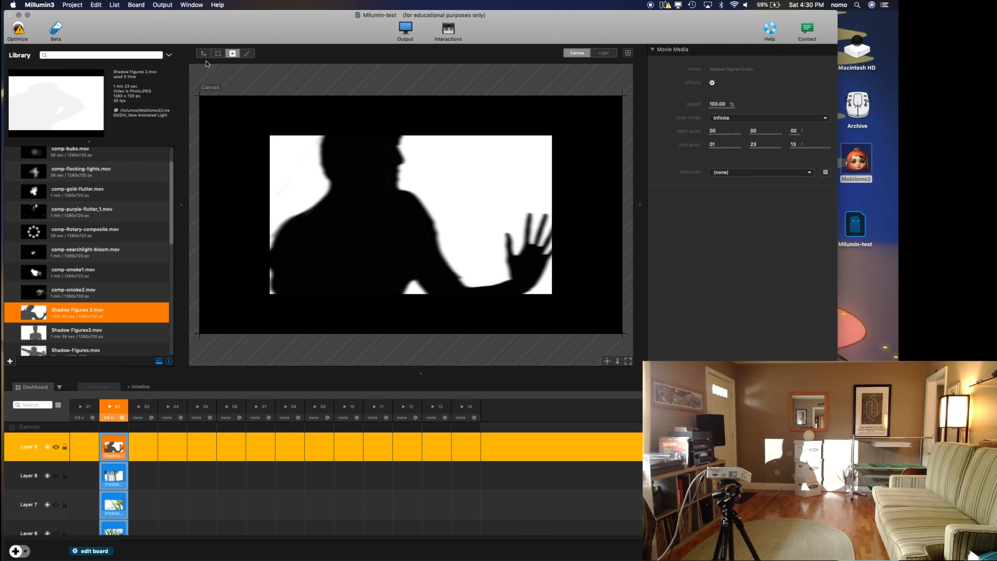
click(313, 209)
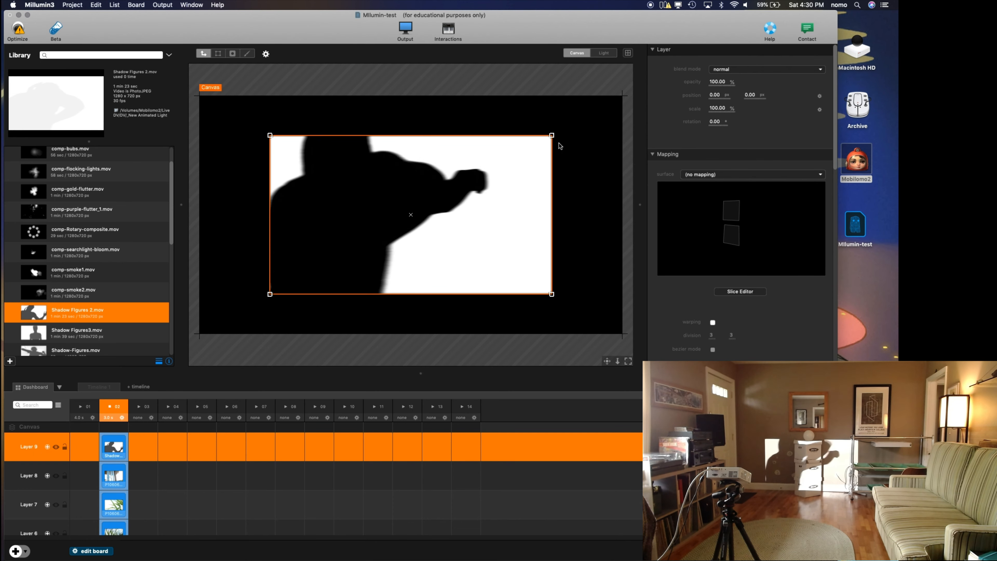
drag(552, 134, 415, 133)
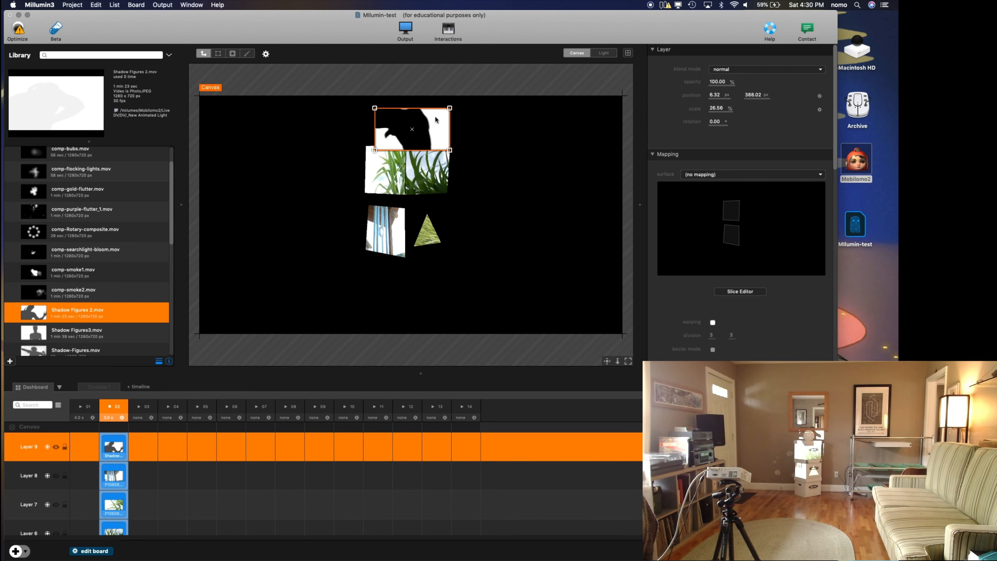
drag(421, 136, 421, 128)
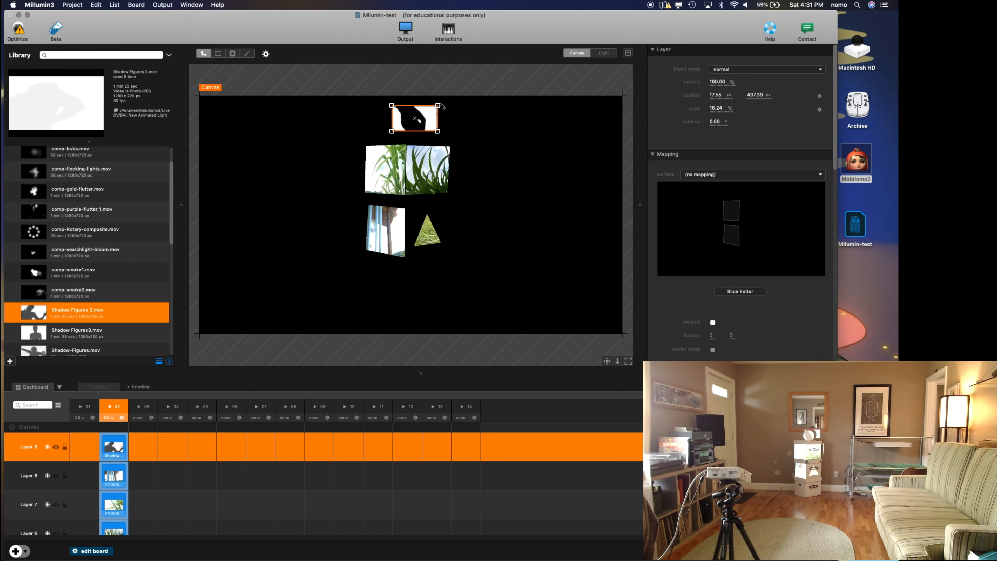
drag(439, 105, 442, 103)
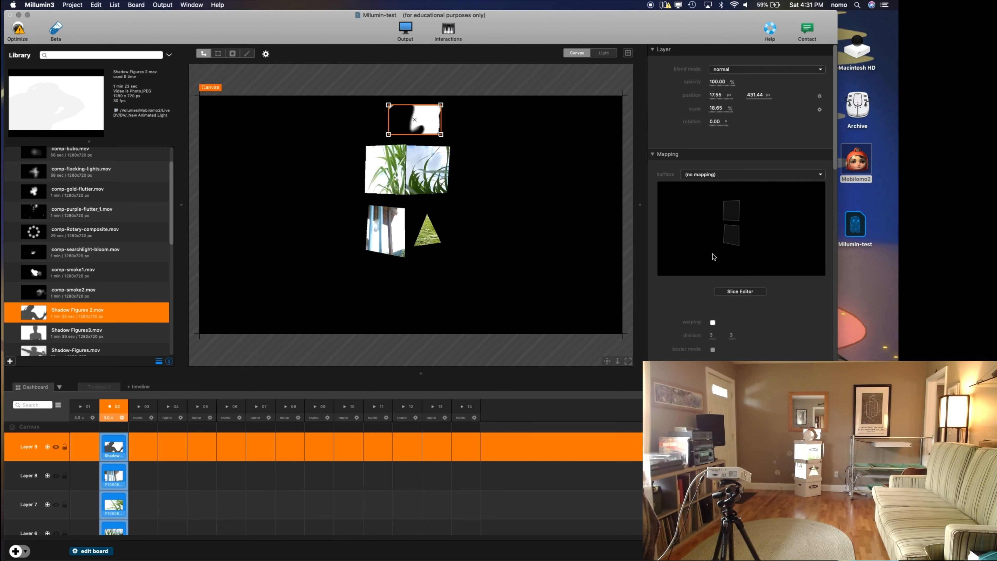
Step: Add a circle mask to the Shadow Figures 2 clip
click(233, 54)
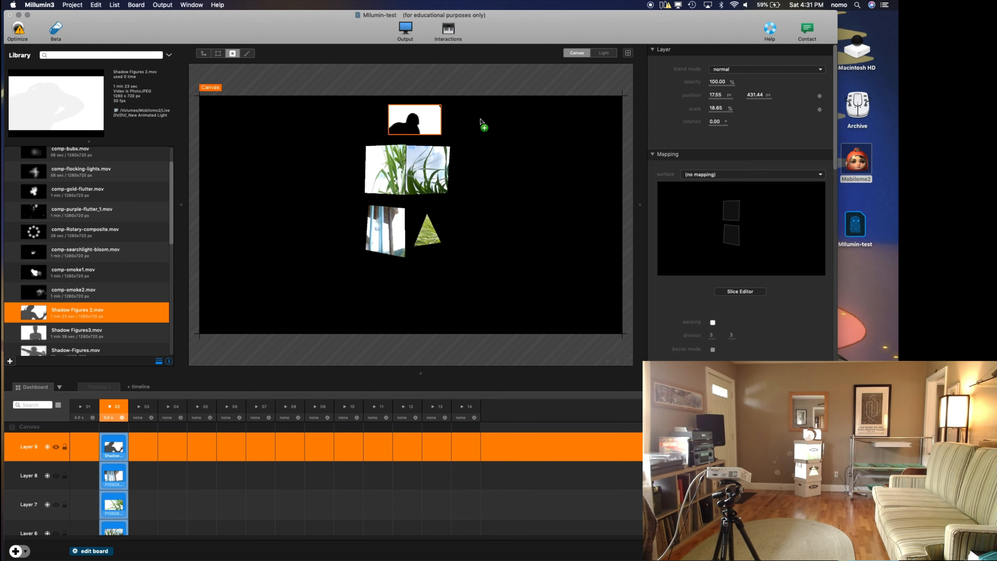
scroll(755, 230, down, 3)
scroll(755, 230, down, 10)
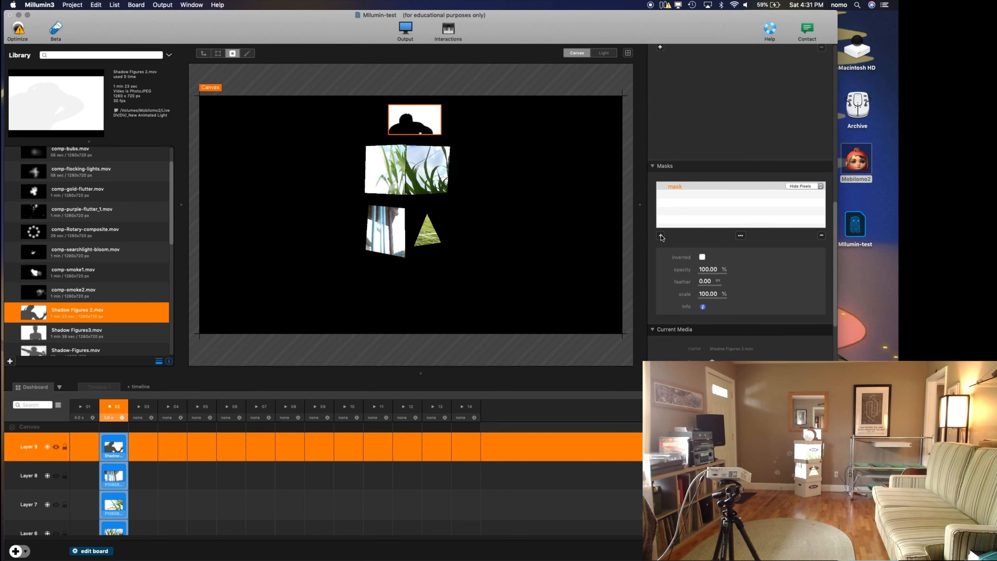
click(661, 236)
click(678, 256)
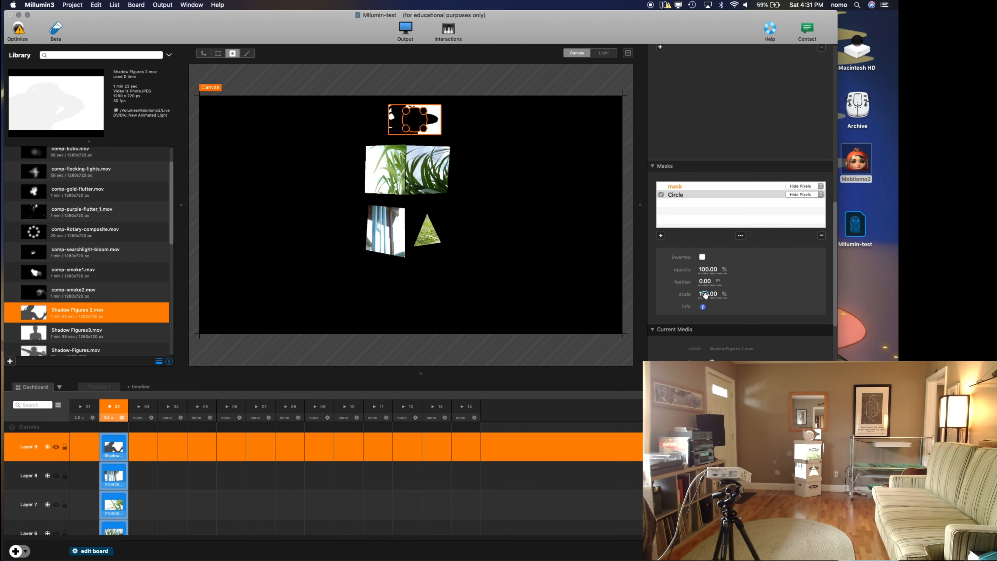
Step: Invert the circle mask, fit it over the ball at 111% scale, and soften its edge with a feather of 68
drag(706, 296, 713, 297)
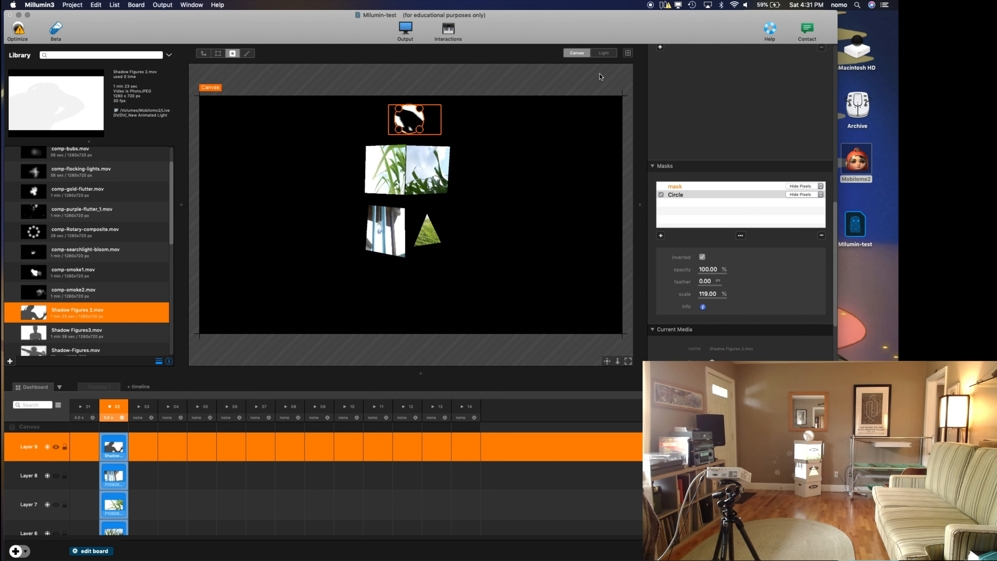
drag(707, 298, 739, 278)
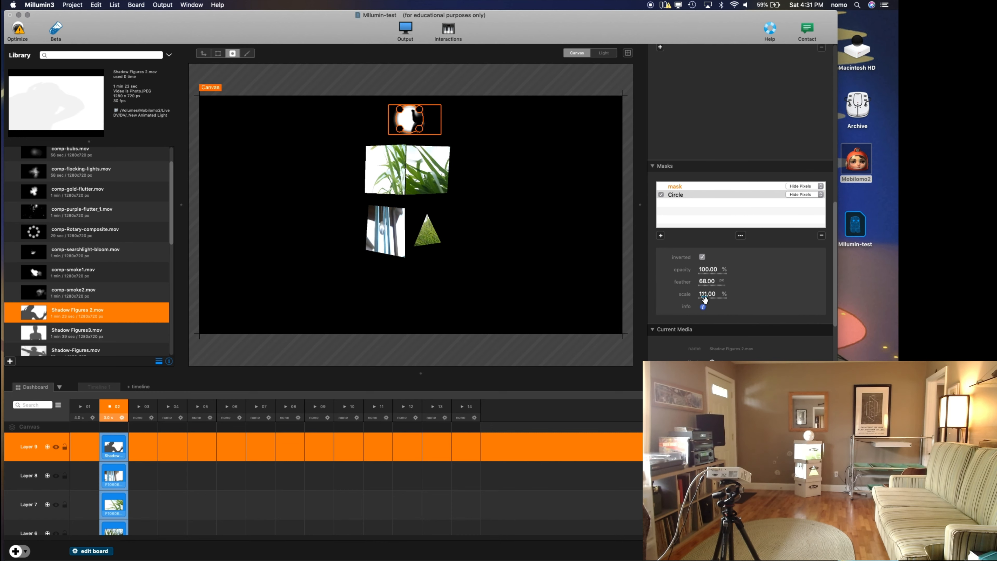
drag(716, 271, 746, 267)
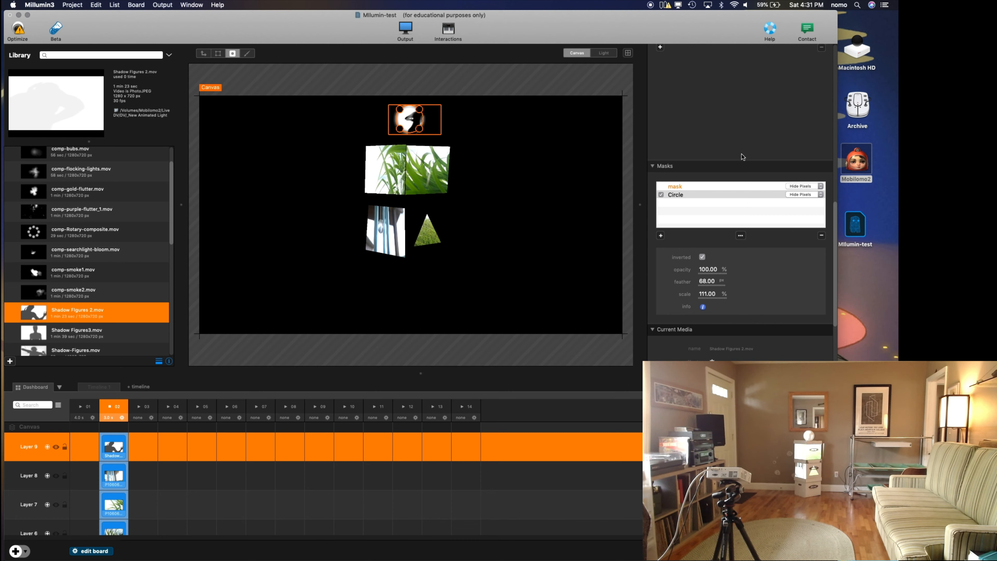
Step: Try out the Layer 9 opacity and scale settings, keeping 100% and 18.65%, and set its rotation to 1.20°
scroll(743, 157, up, 10)
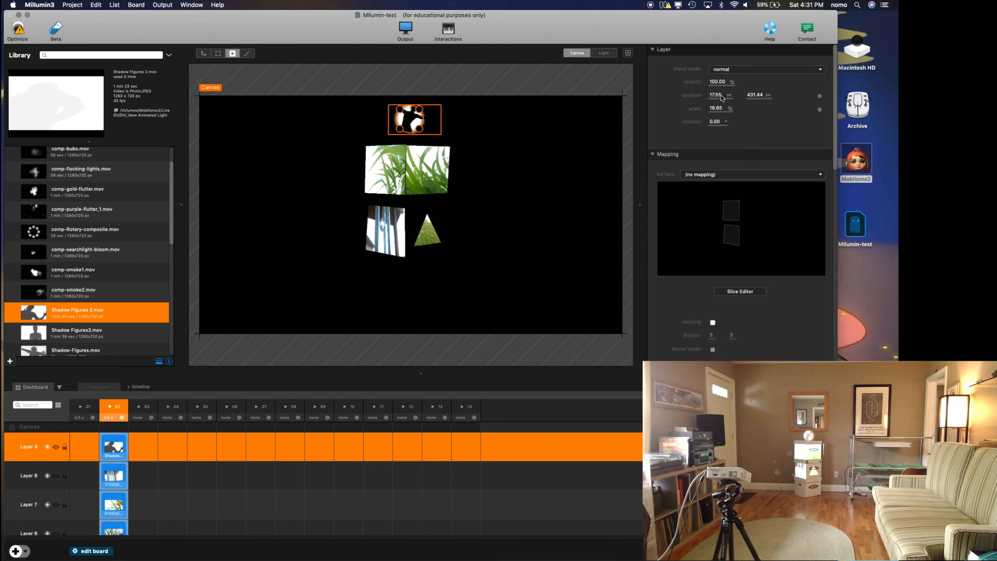
drag(724, 81, 757, 86)
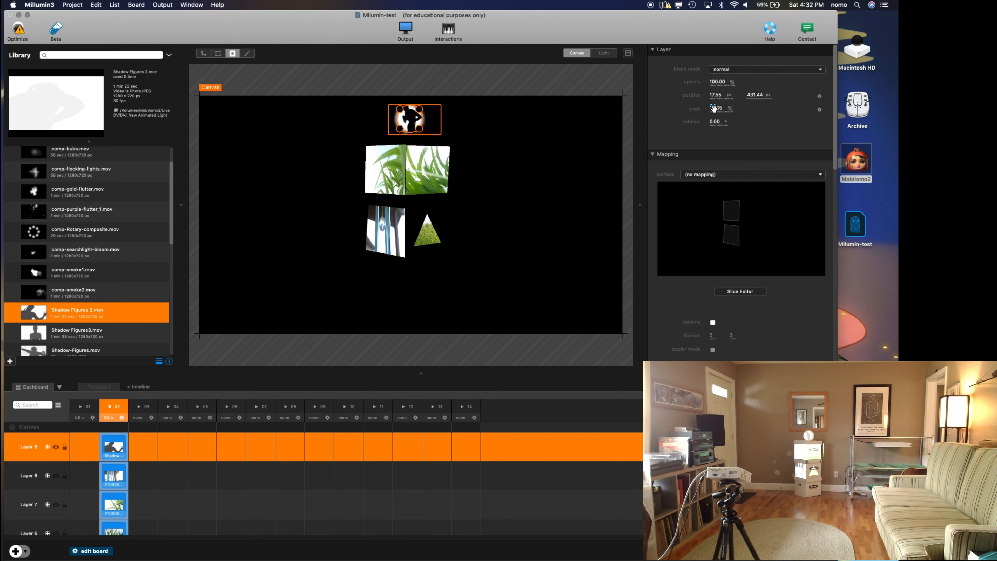
drag(715, 111, 715, 108)
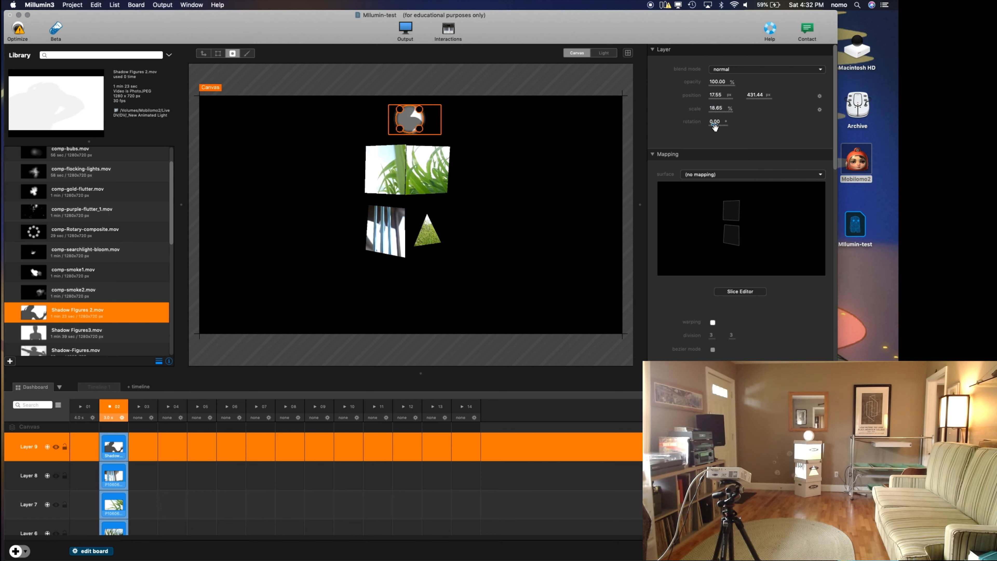
mouse_move(714, 125)
mouse_down()
mouse_move(726, 125)
mouse_move(694, 126)
mouse_move(729, 125)
mouse_move(700, 123)
mouse_move(715, 123)
mouse_up()
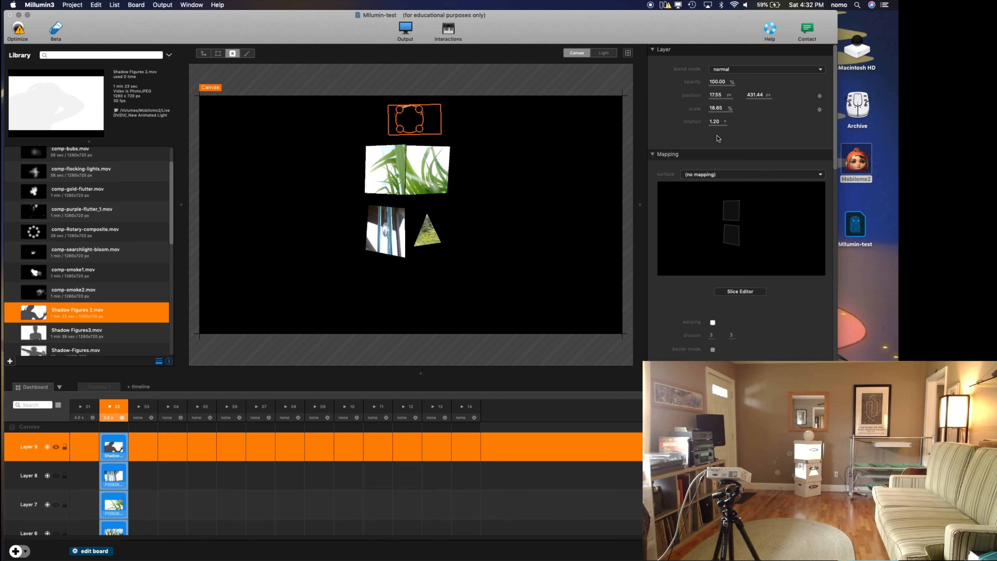
click(205, 53)
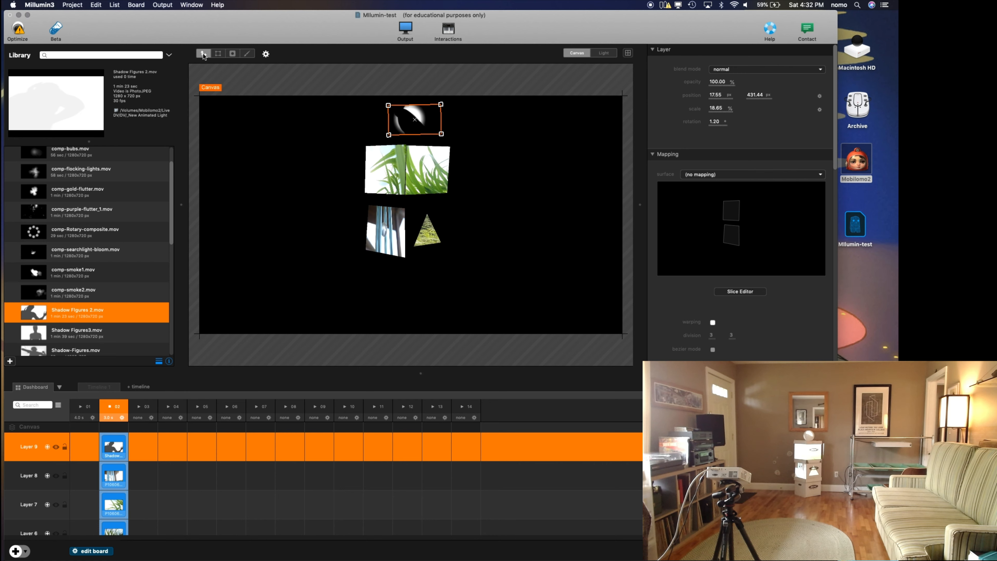
click(218, 53)
click(232, 53)
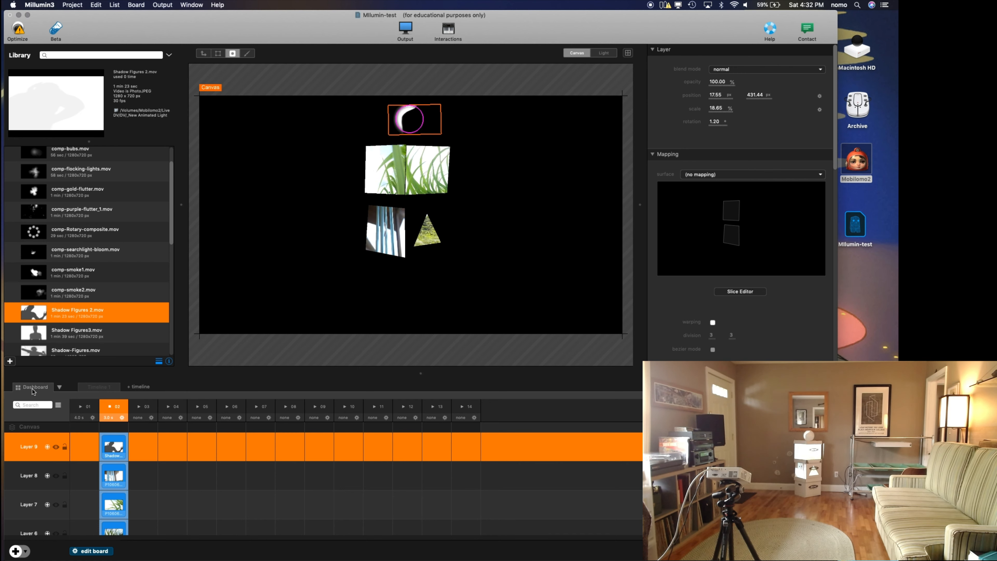
Step: Open Timeline 1 and draw a closed five-point freeform mask over the right half of the mouth.MOV clip in Layer 2
click(102, 387)
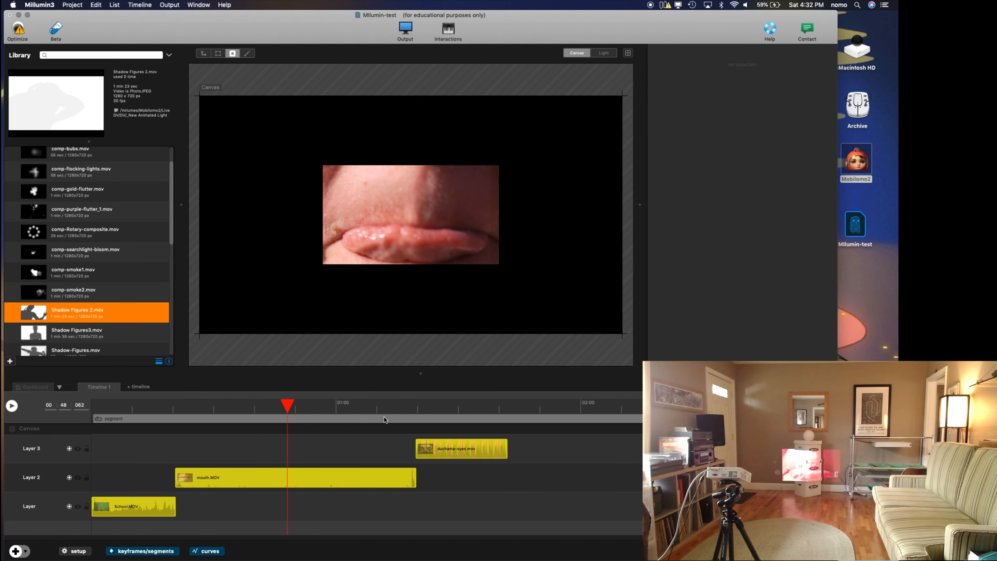
click(385, 226)
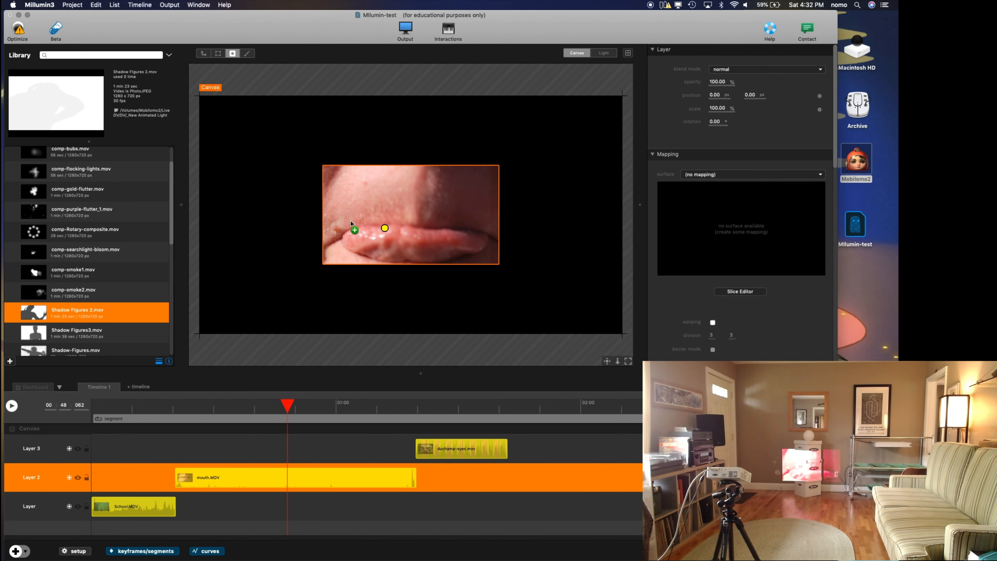
click(421, 181)
drag(472, 185, 482, 200)
click(465, 249)
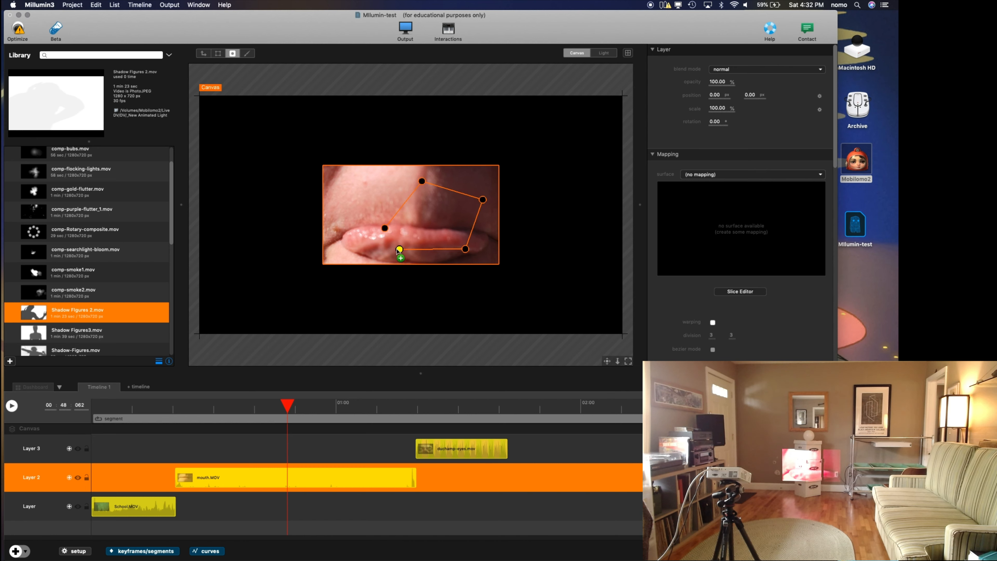
click(385, 228)
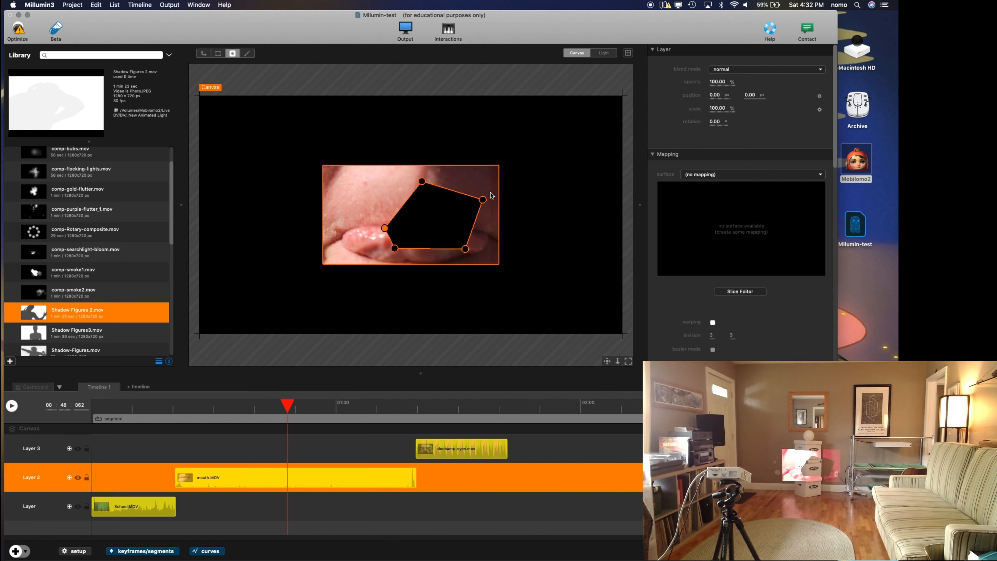
Step: Invert the freeform mask on the mouth clip in Layer 2 and briefly play the timeline to preview it
scroll(754, 316, down, 10)
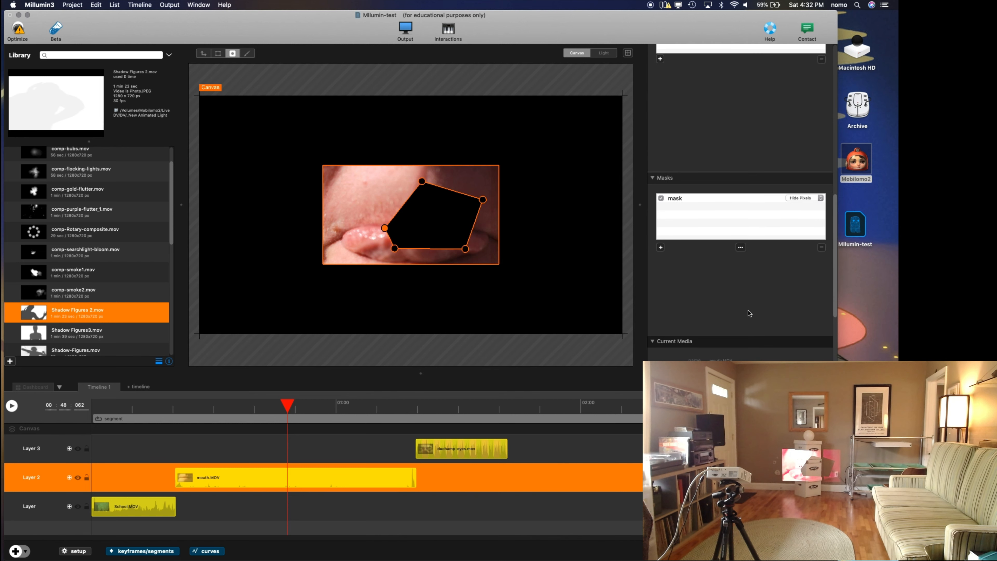
click(678, 199)
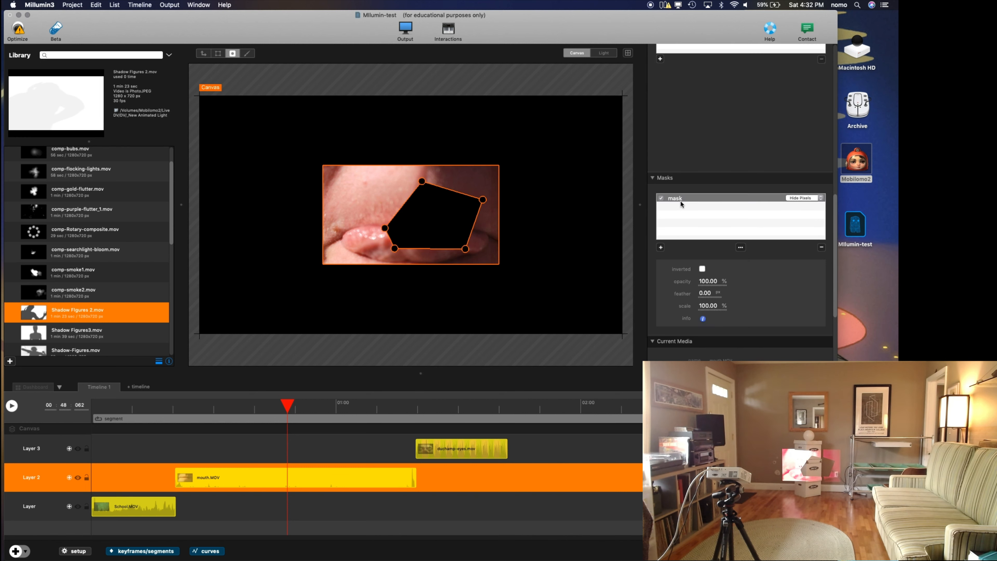
click(702, 269)
key(space)
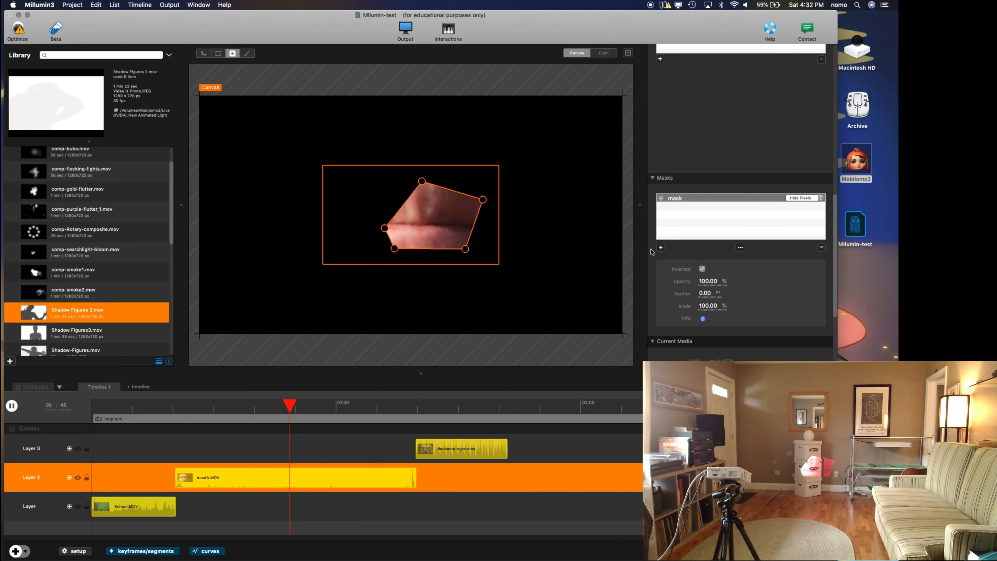
key(space)
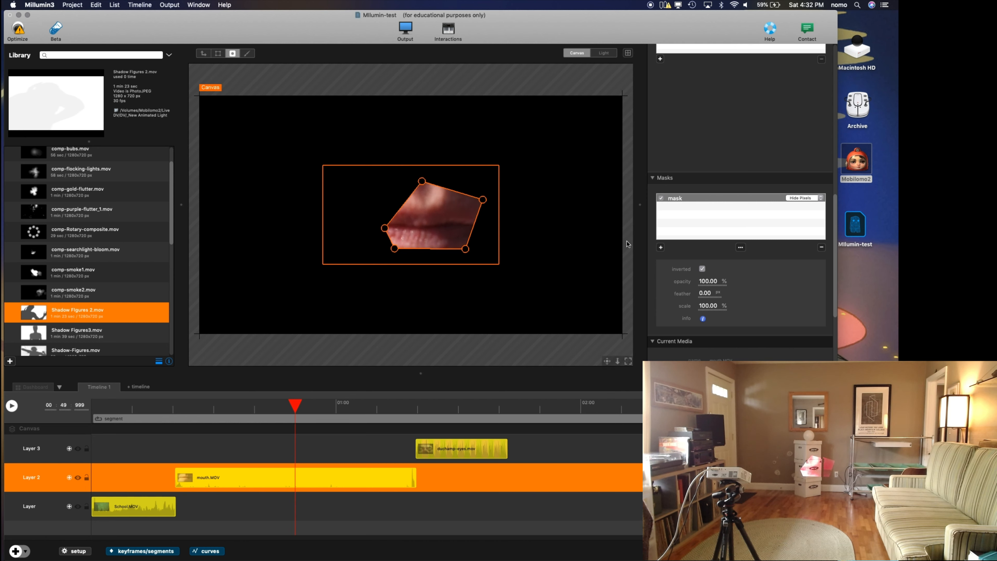
Step: Convert the freeform mask's five corner points to smooth curve points and reshape the curves around the lower-right and upper-right points
double_click(483, 200)
double_click(422, 181)
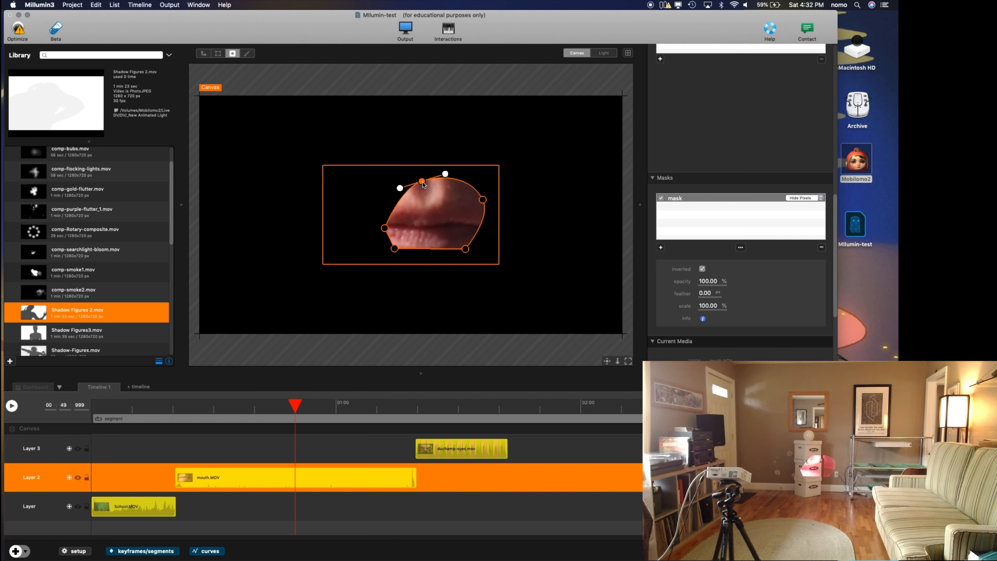
double_click(385, 228)
double_click(394, 248)
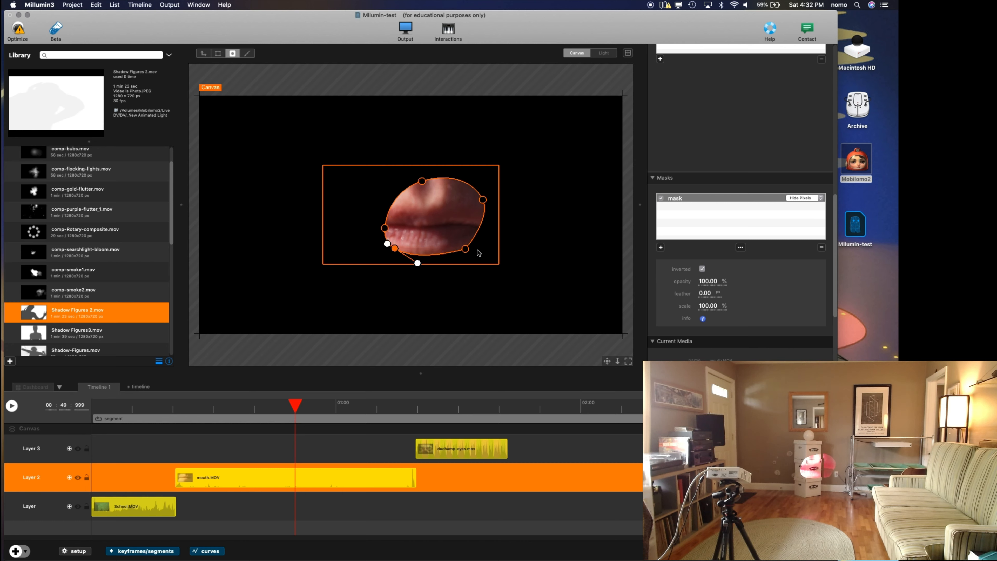
double_click(466, 249)
drag(466, 251, 435, 234)
click(482, 200)
mouse_move(472, 178)
mouse_down()
mouse_move(488, 201)
mouse_move(483, 192)
mouse_up()
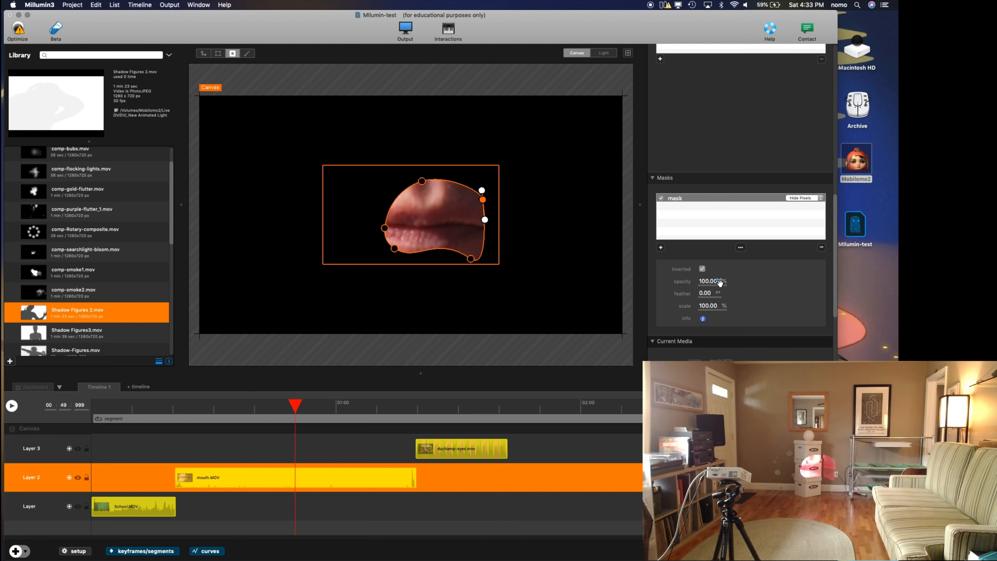